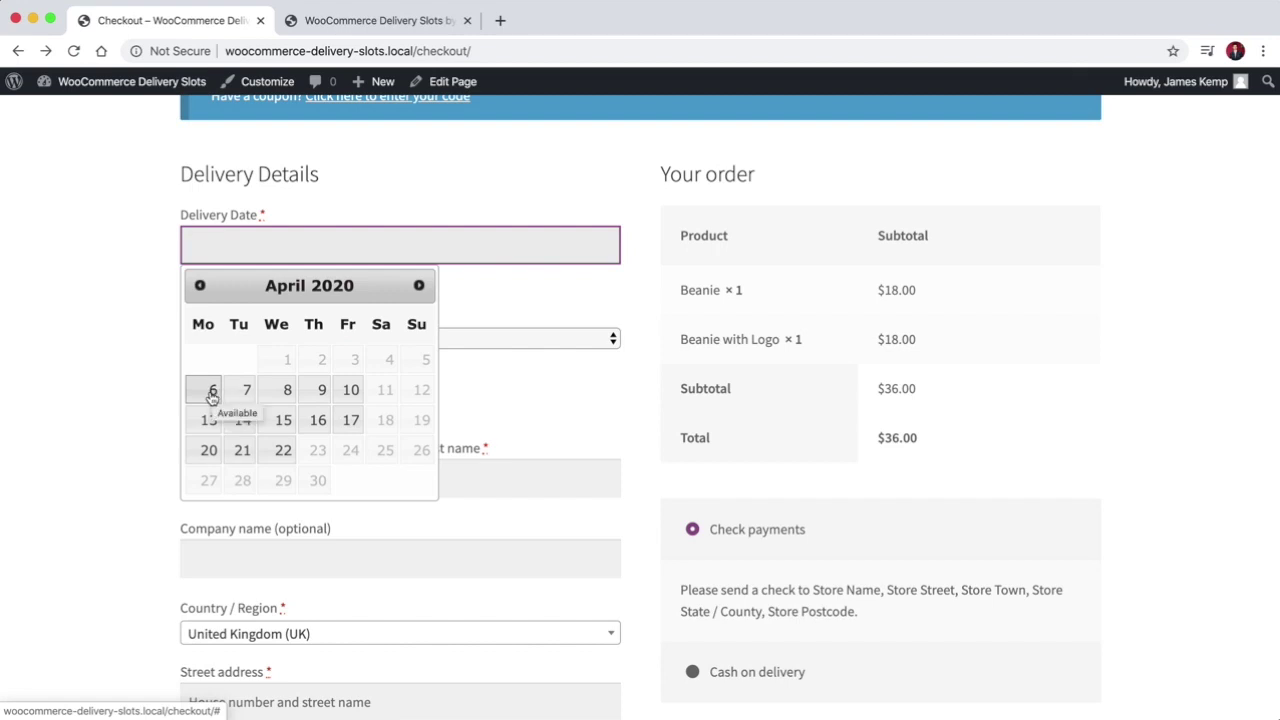
- Choose 6 April 2020 as the delivery date at checkout and open the time slot choices
left_click(212, 392)
left_click(235, 346)
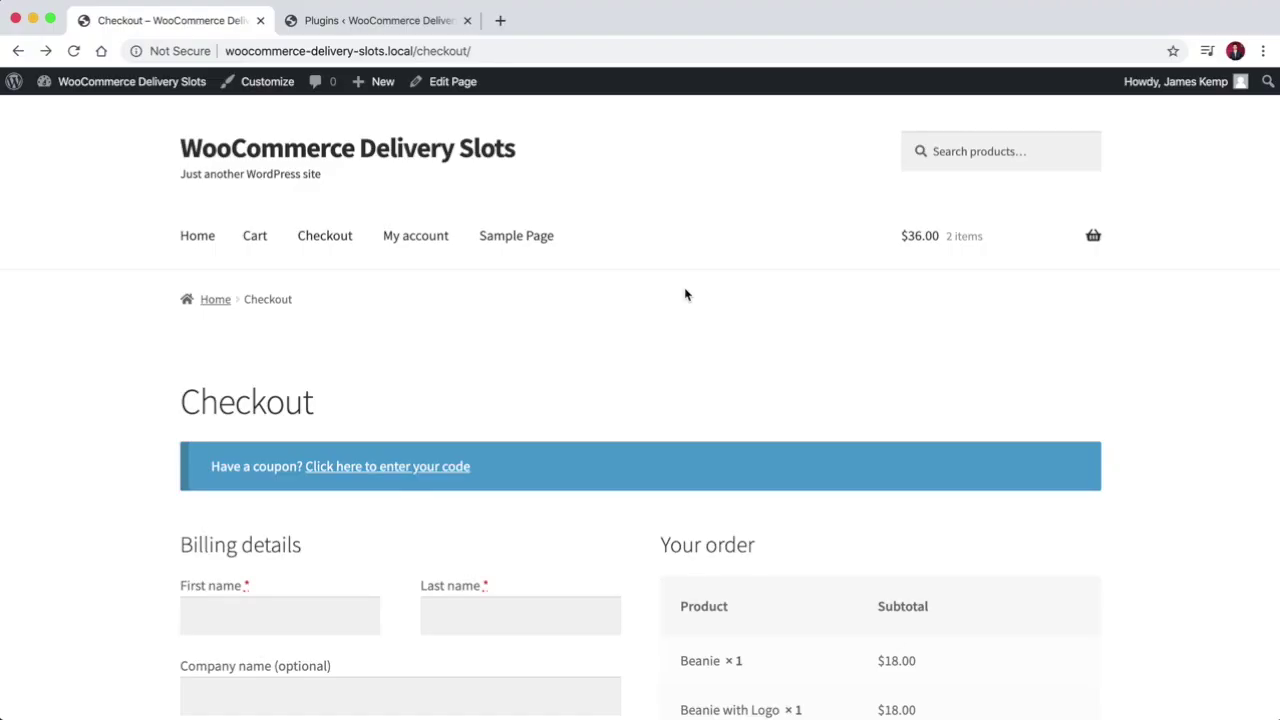
- Examine the default checkout page, from the billing fields and order summary down to the additional information section
scroll(672, 334, "down", 4)
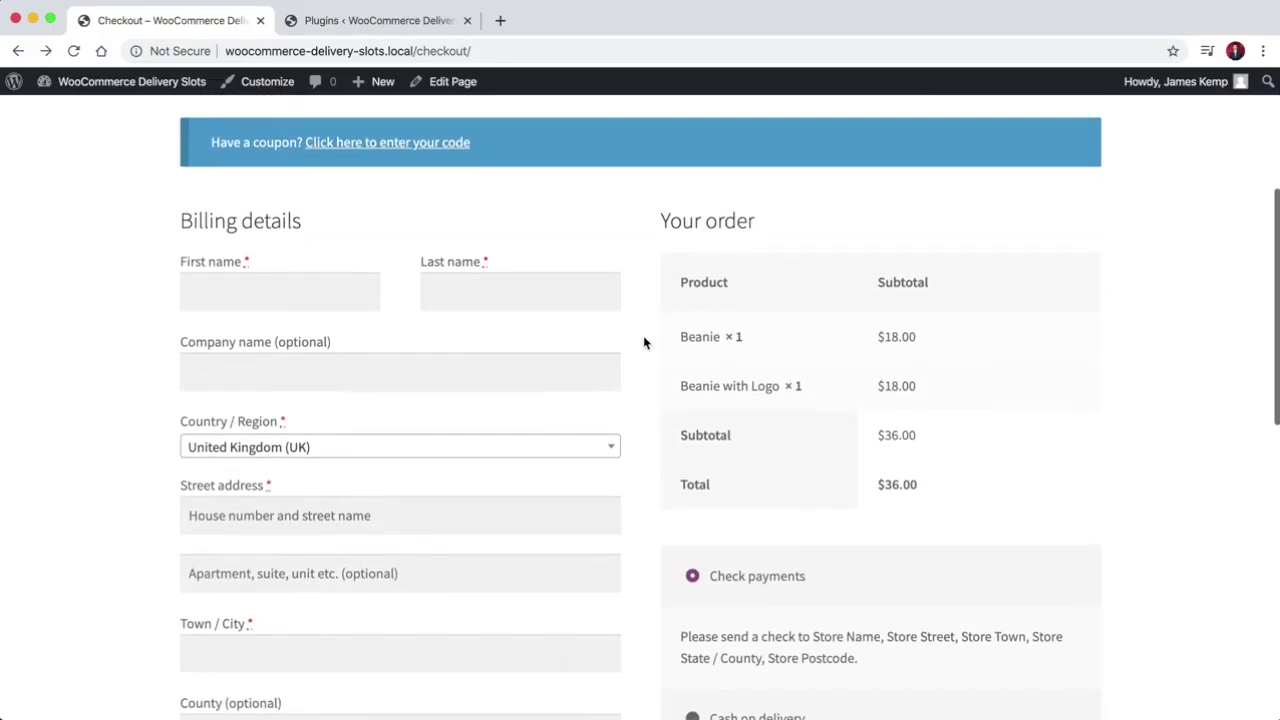
scroll(643, 343, "up", 1)
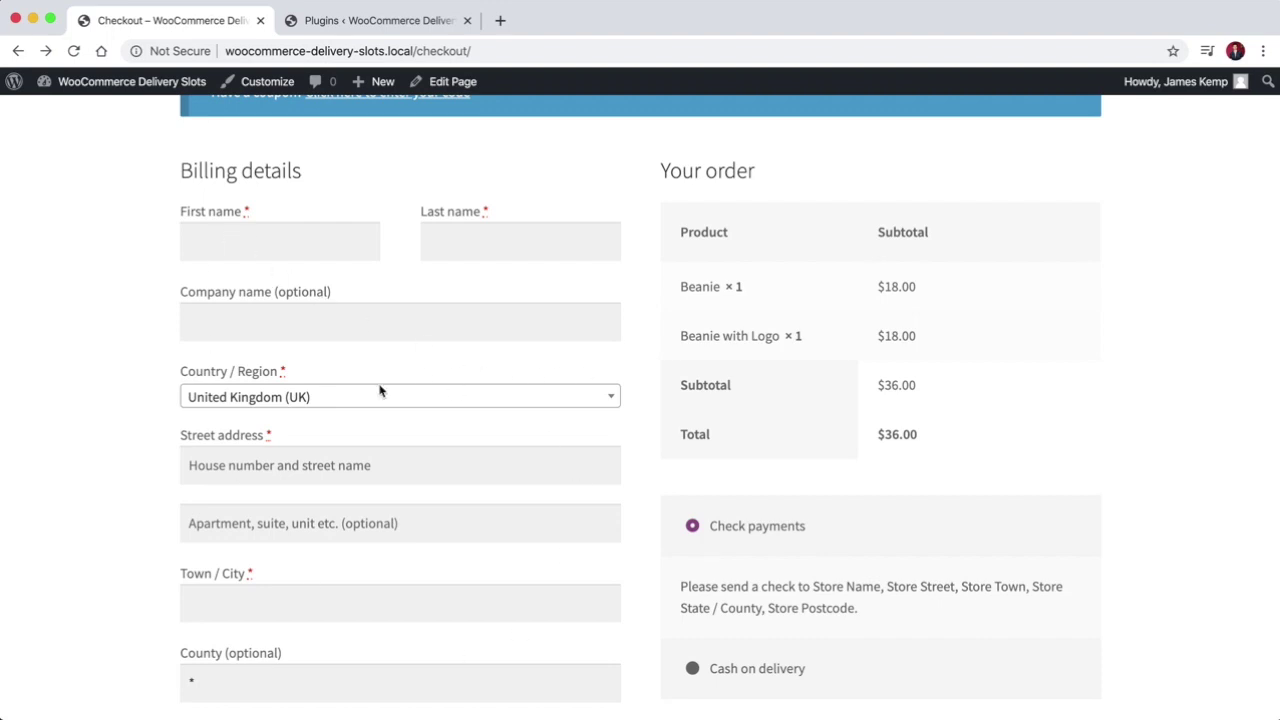
scroll(600, 400, "down", 5)
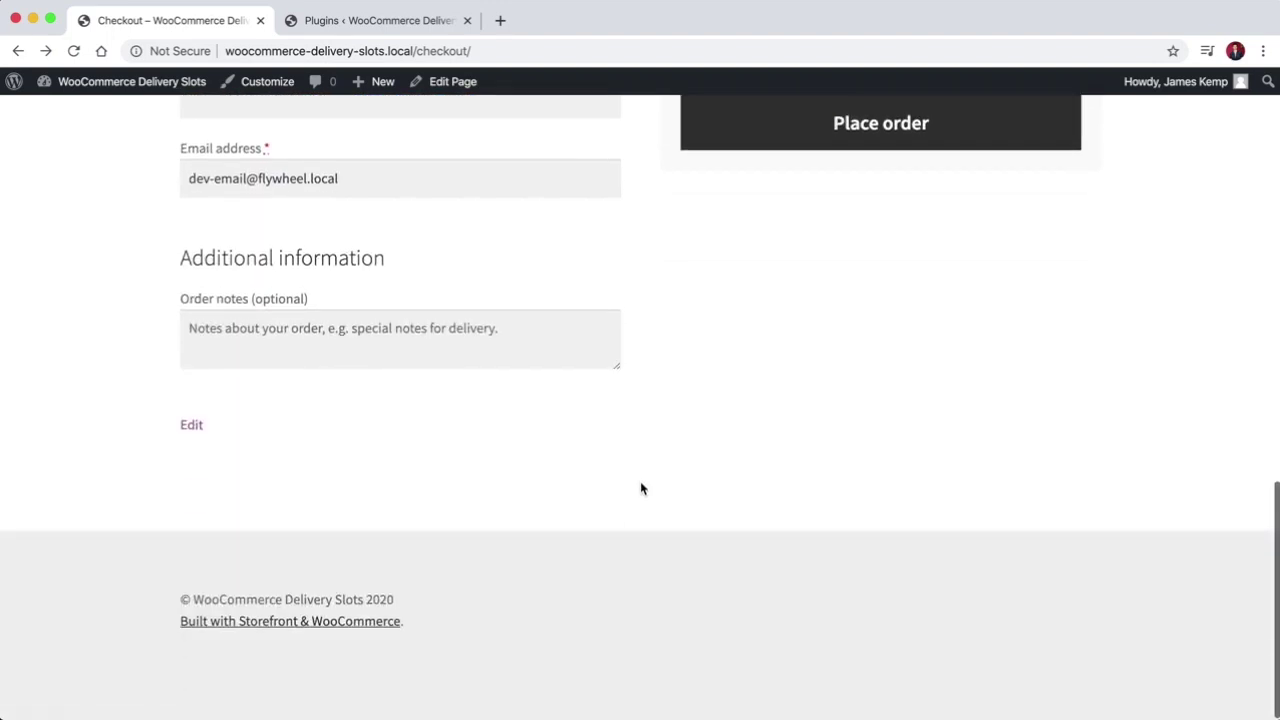
scroll(641, 488, "up", 5)
scroll(641, 488, "up", 2)
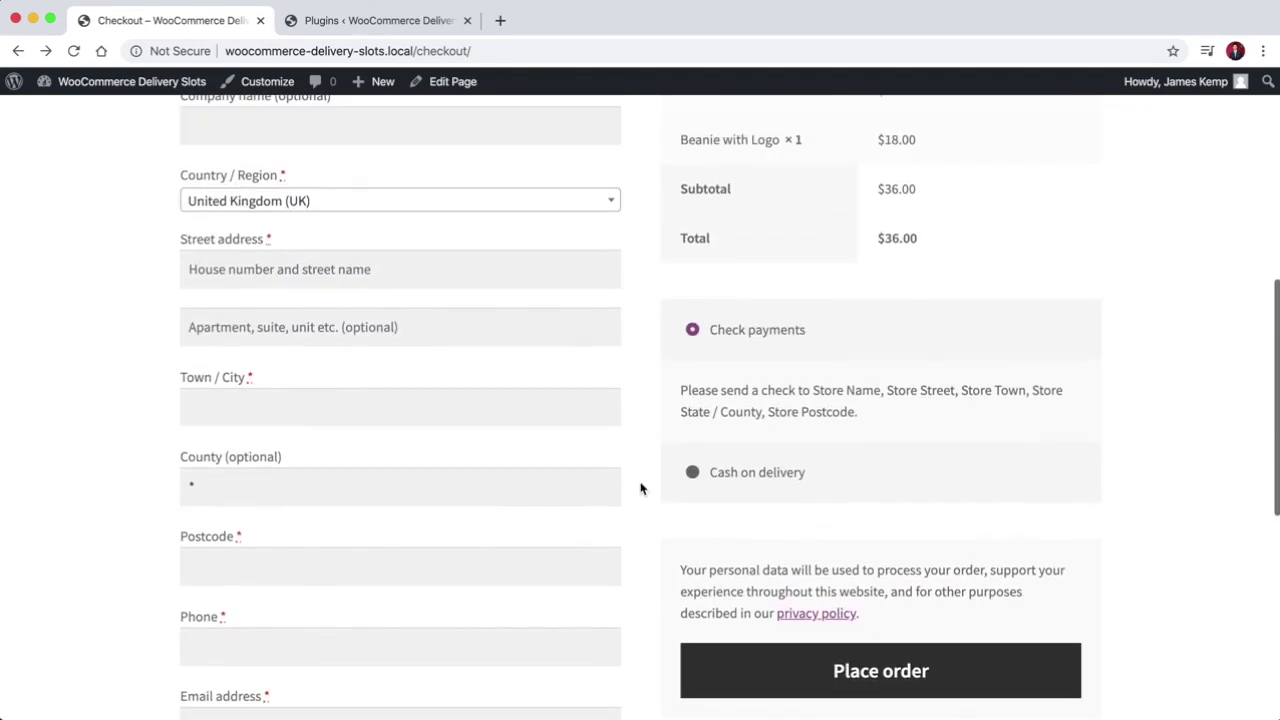
scroll(749, 529, "down", 5)
scroll(781, 427, "up", 3)
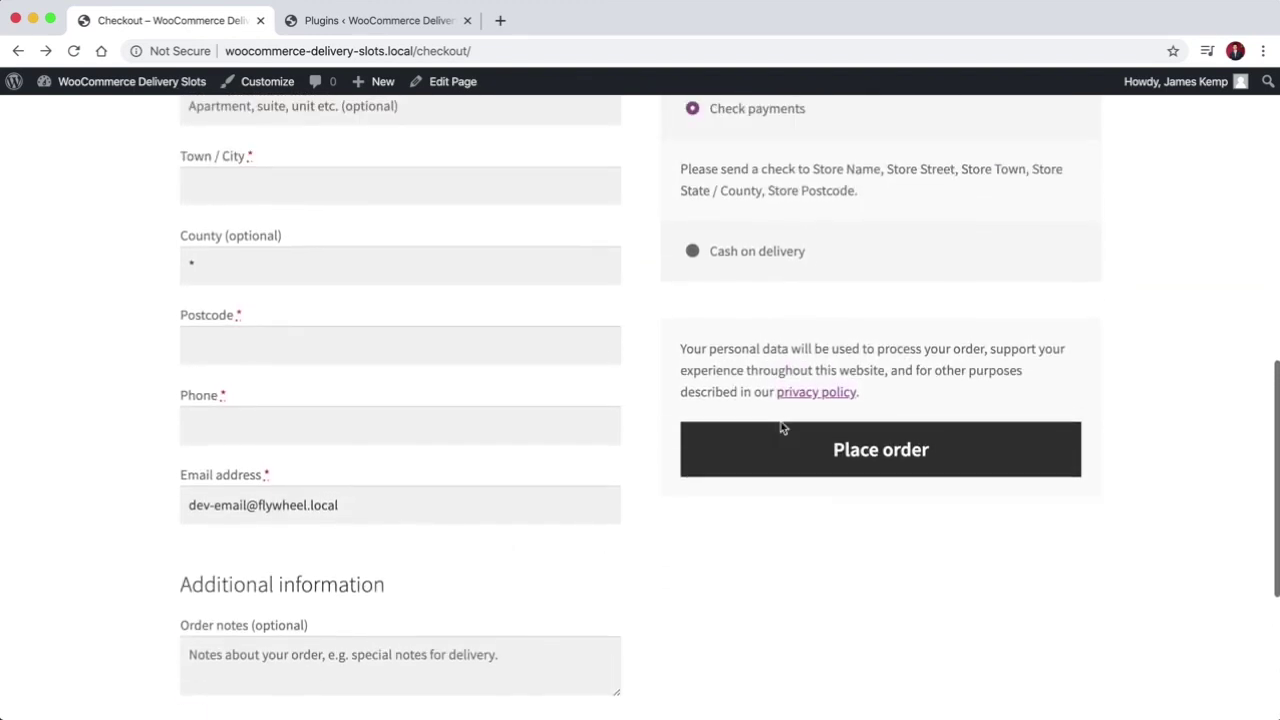
scroll(779, 427, "up", 3)
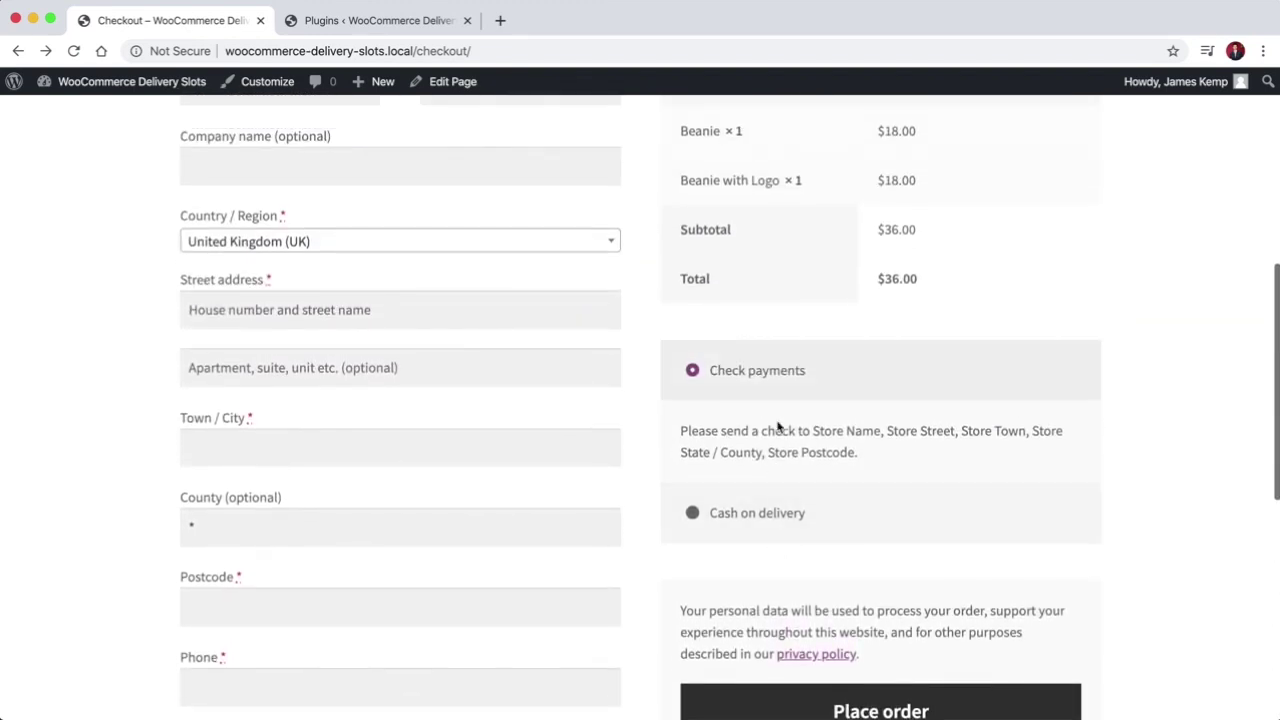
scroll(773, 425, "up", 2)
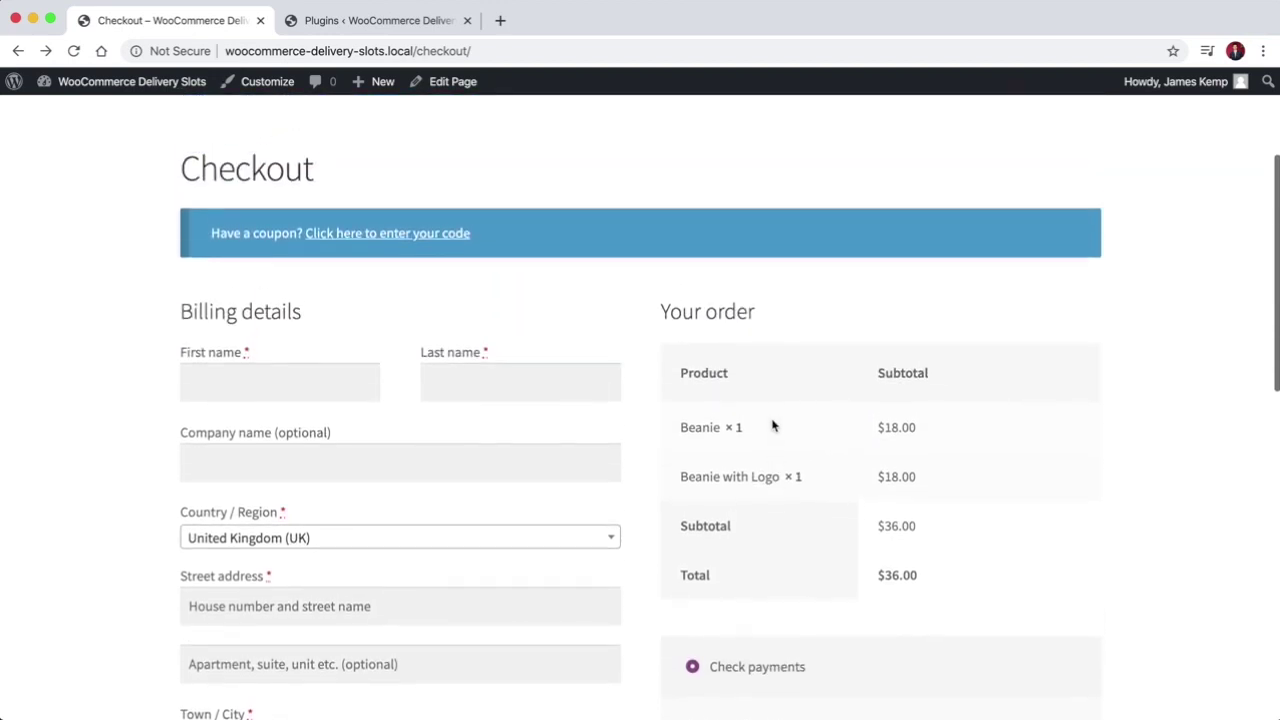
left_click(456, 126)
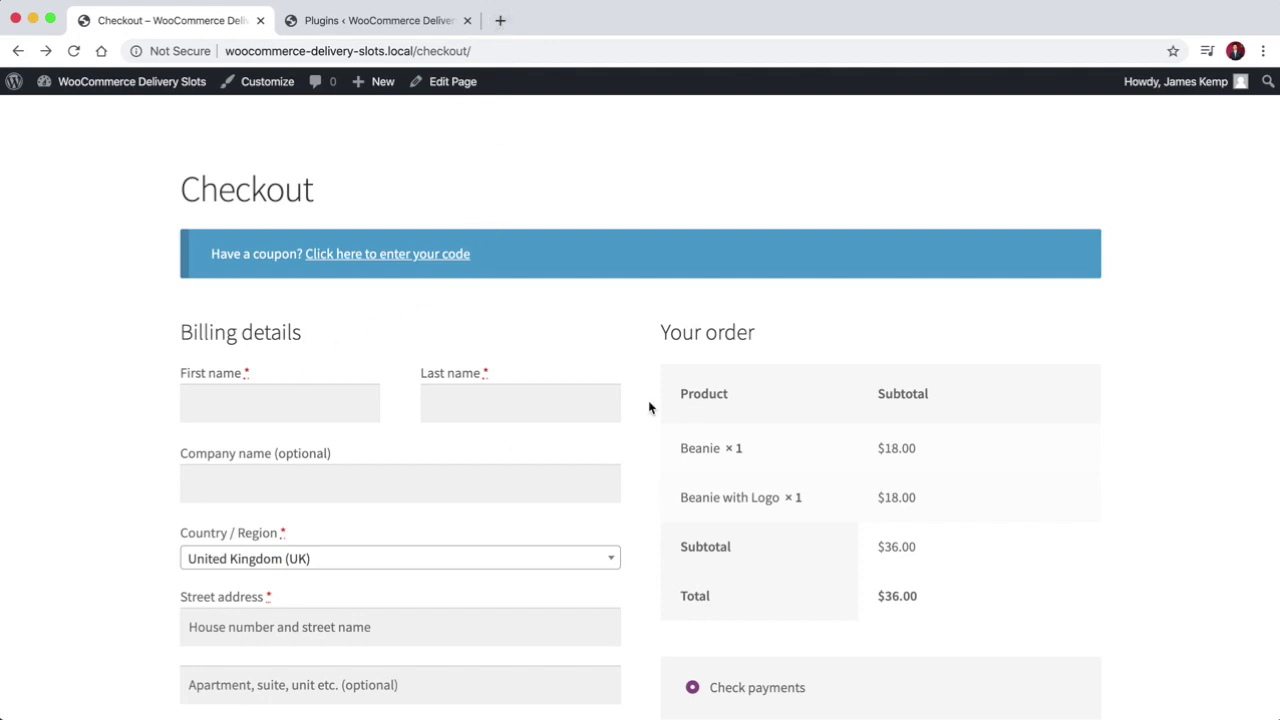
scroll(650, 407, "down", 3)
scroll(648, 407, "down", 8)
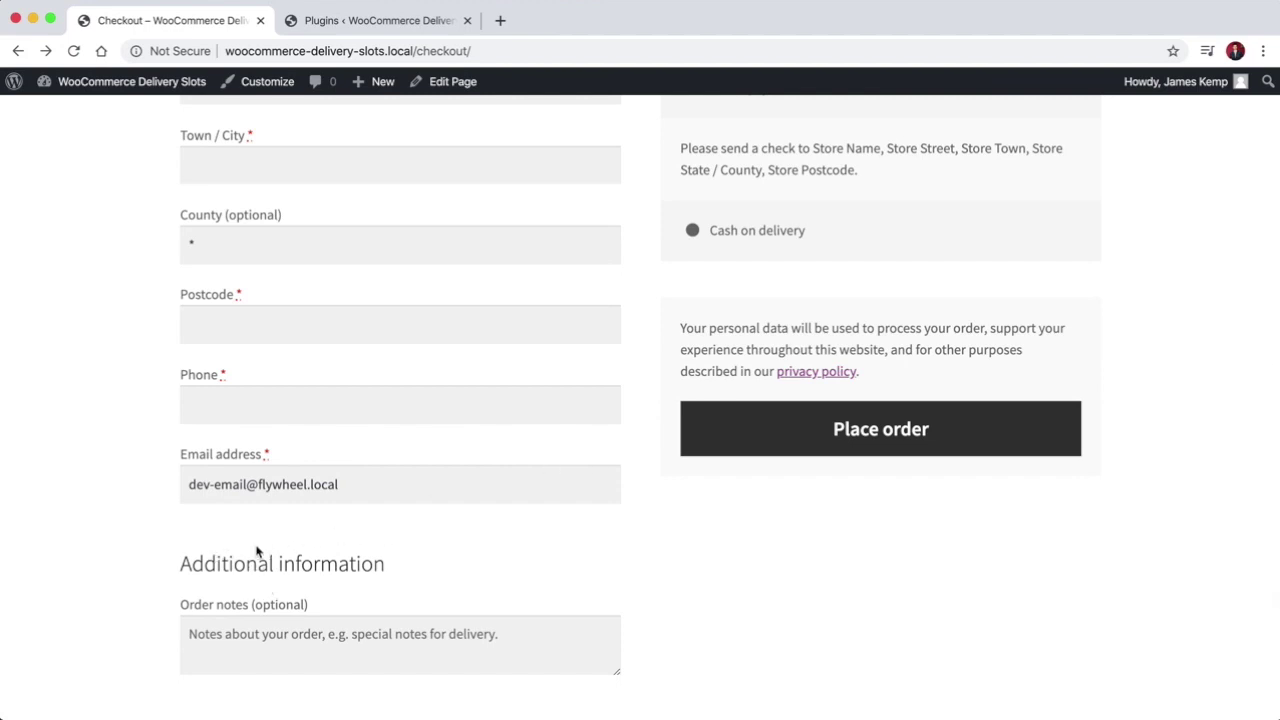
- Open the upload form for adding a new plugin in the WordPress admin
left_click(377, 22)
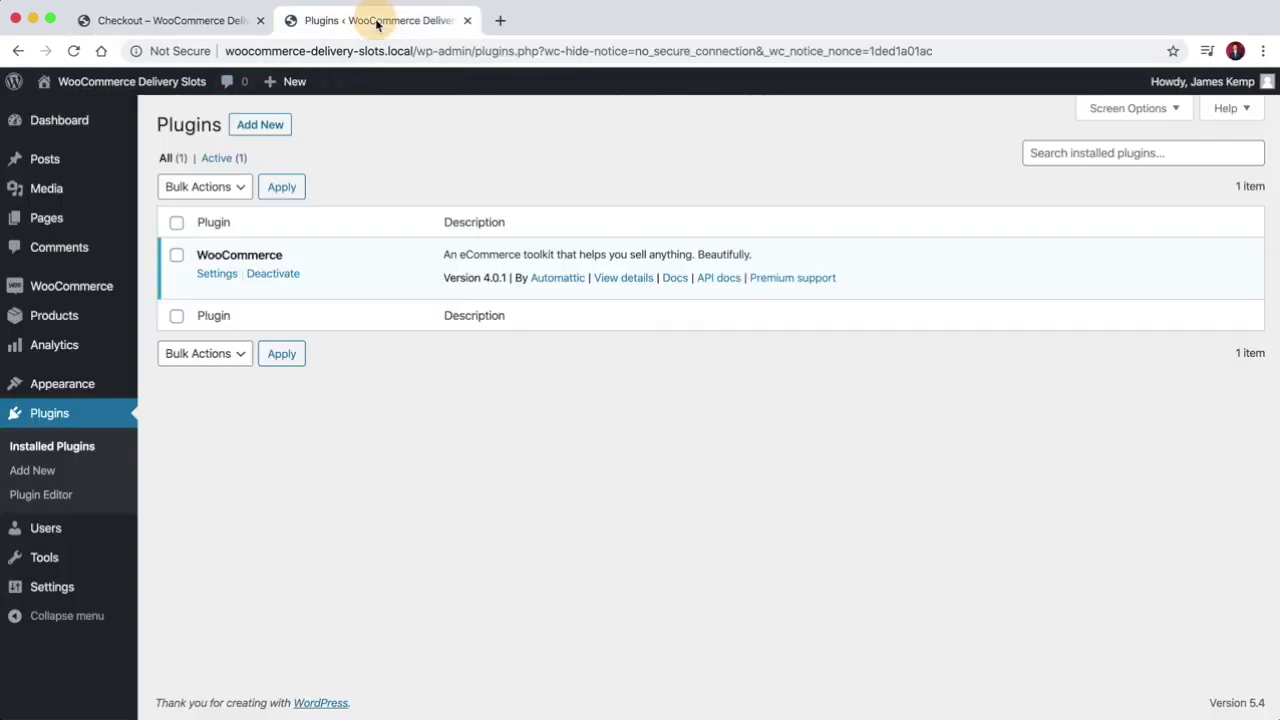
left_click(268, 128)
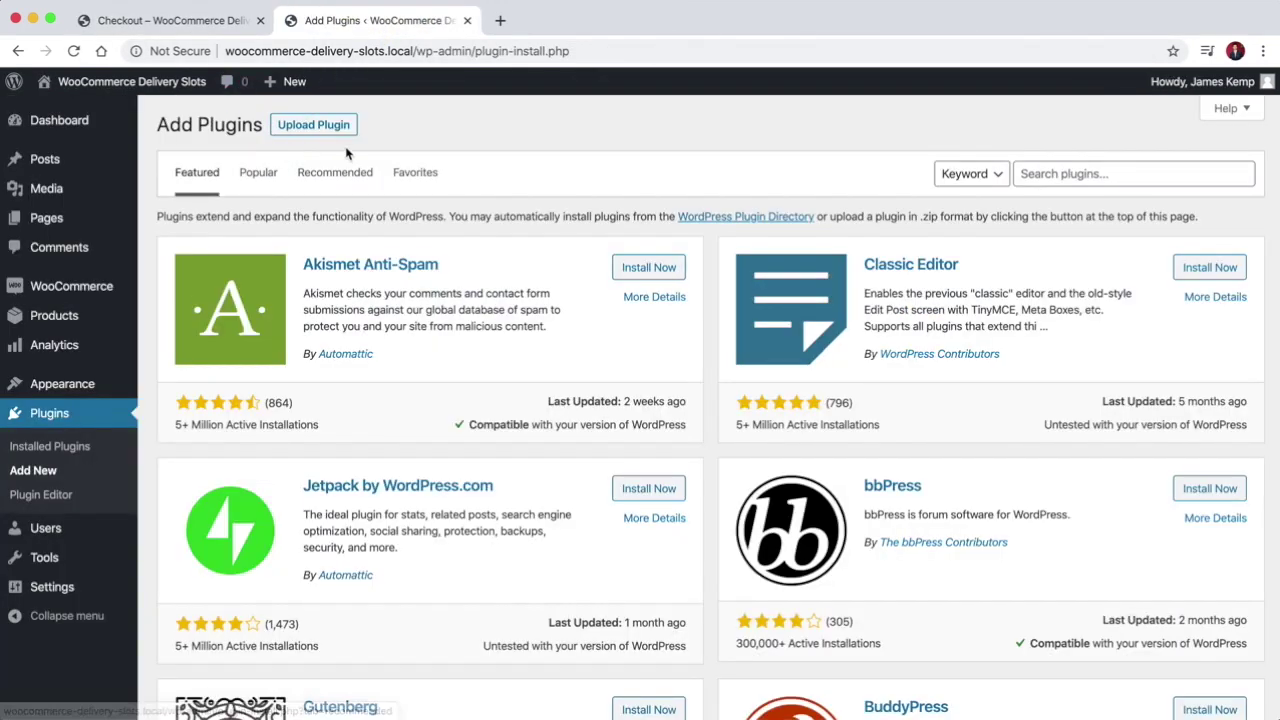
left_click(313, 125)
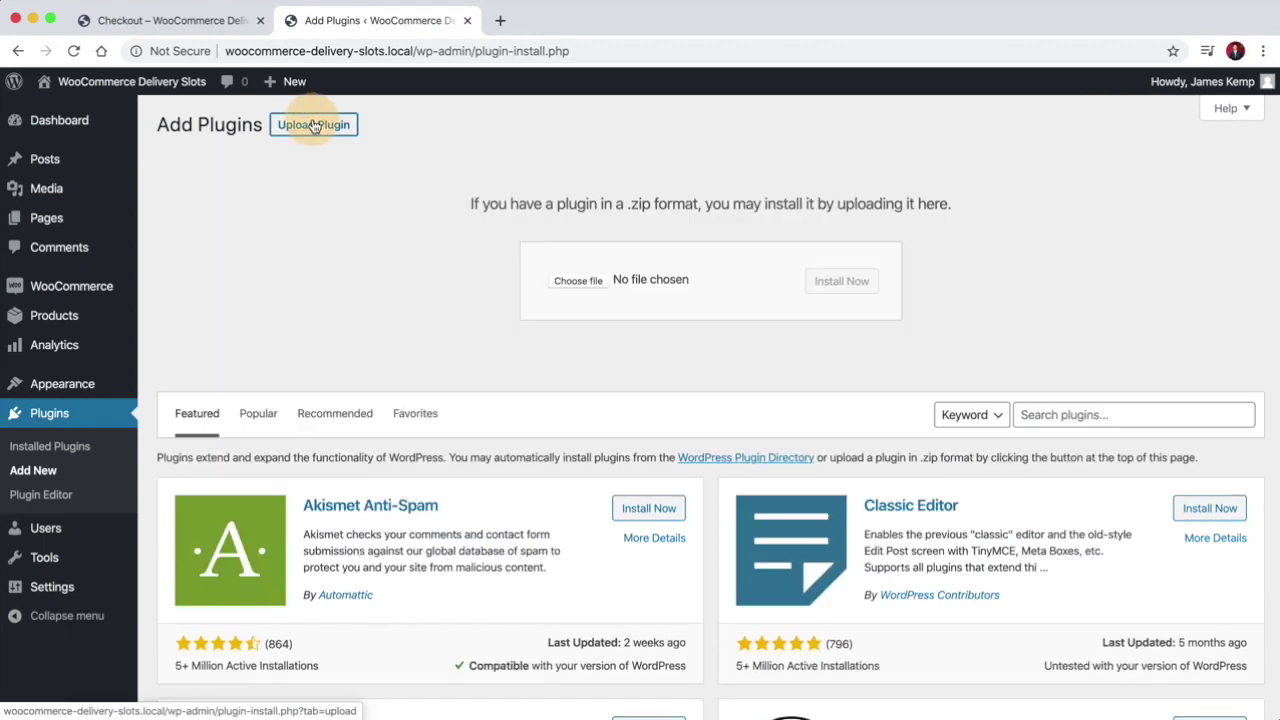
- Install the plugin from the file iconic-woo-delivery-slots-premium.zip and activate it
left_click(578, 280)
left_click(348, 155)
double_click(540, 168)
left_click(483, 320)
double_click(483, 320)
double_click(506, 131)
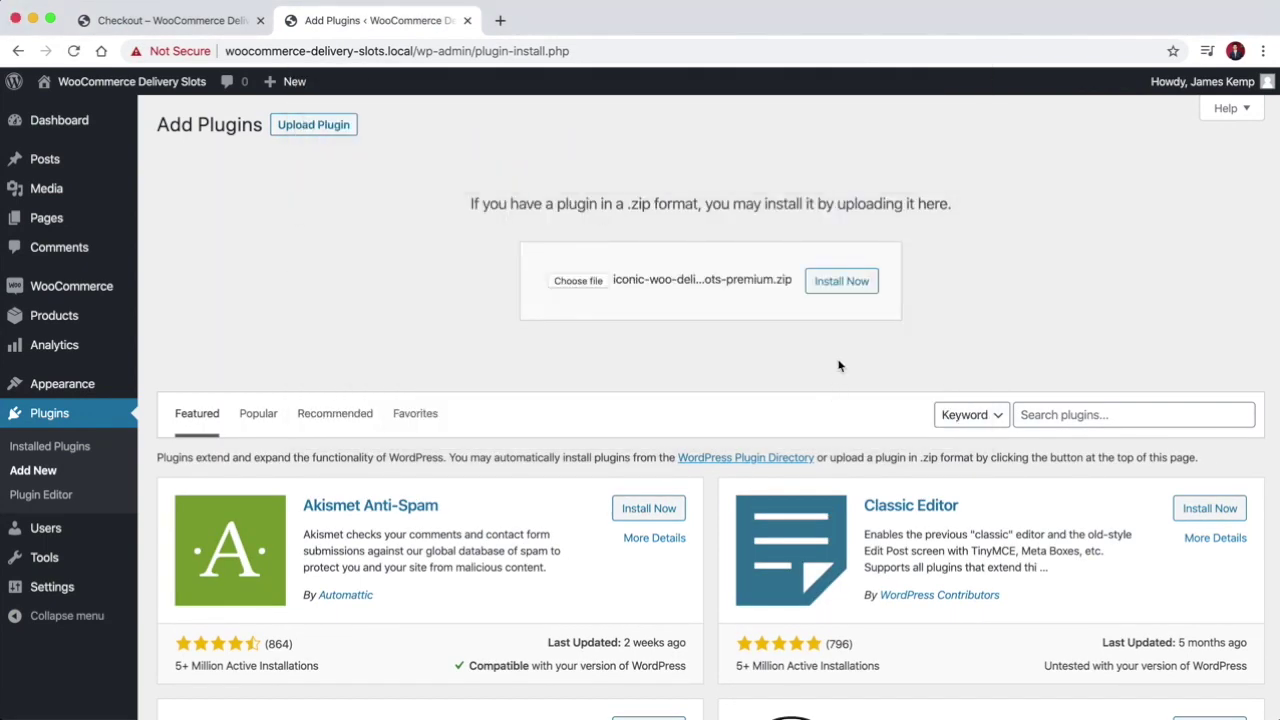
left_click(842, 285)
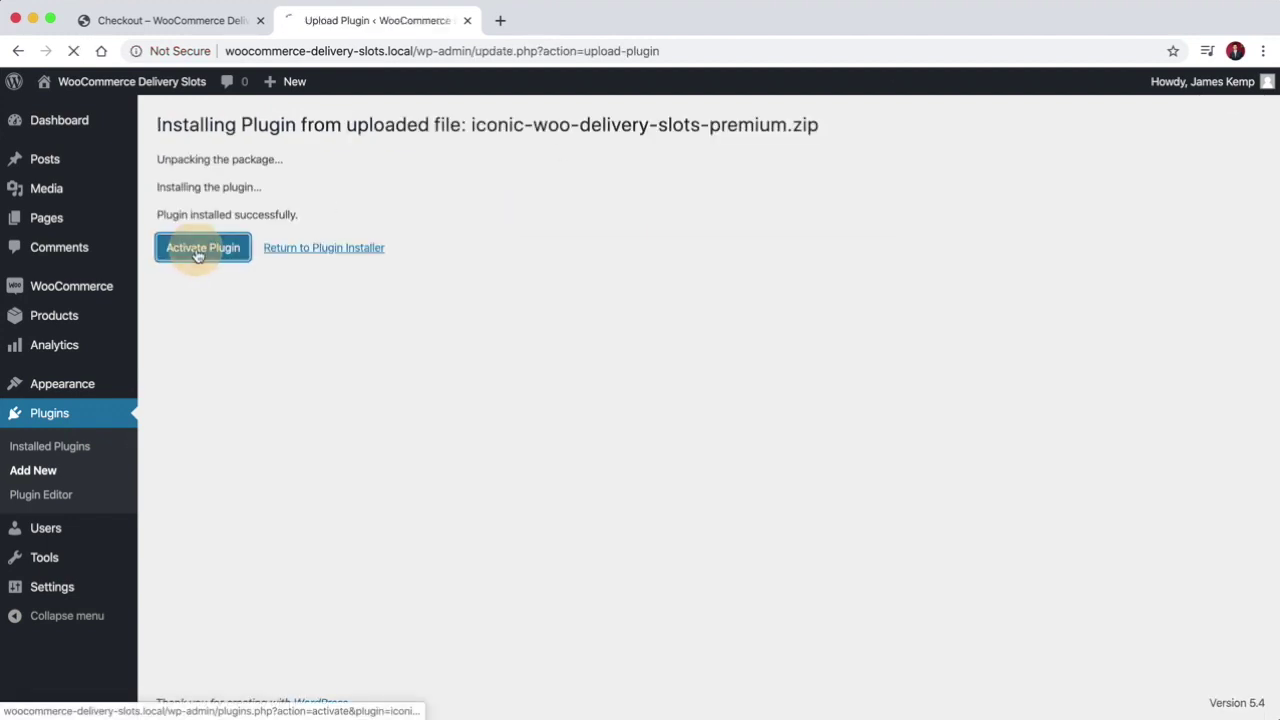
left_click(196, 249)
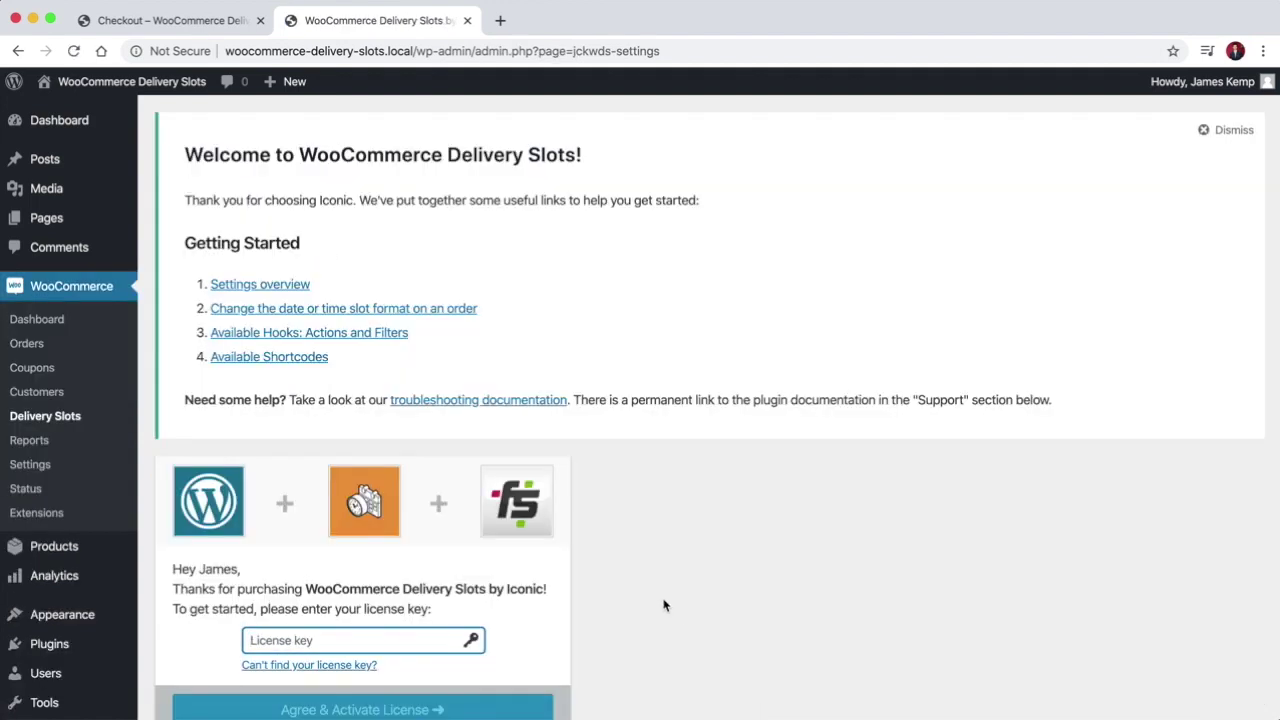
- Paste the license key for WooCommerce Delivery Slots and activate the license
key("super+v")
key("Return")
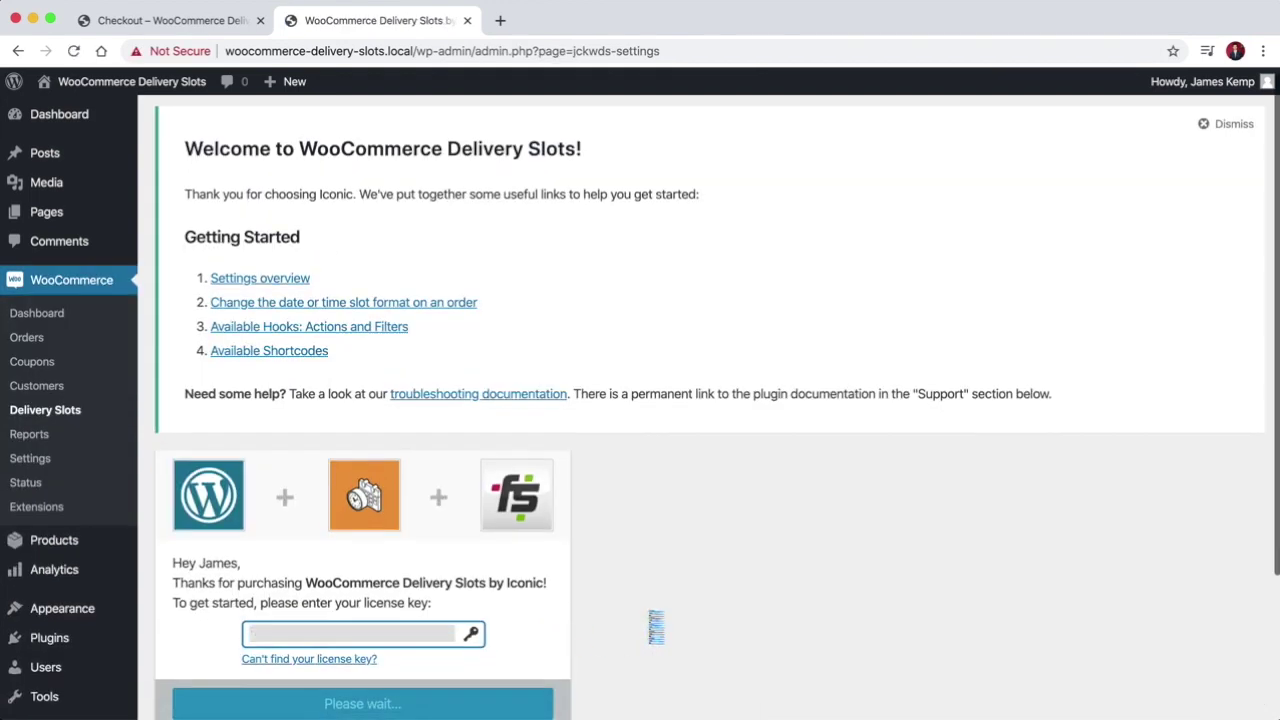
scroll(650, 621, "down", 1)
scroll(650, 621, "down", 1)
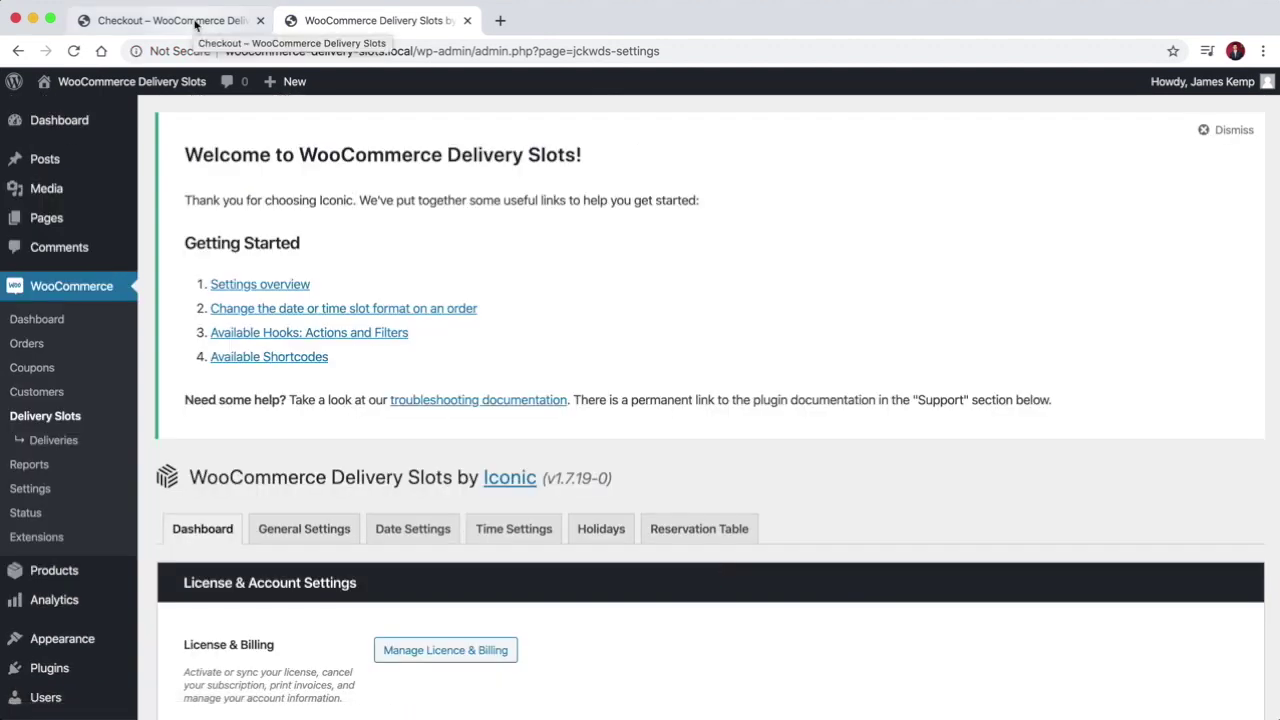
- Check the Delivery Details section with its date and time slot fields on the store's checkout page
left_click(196, 22)
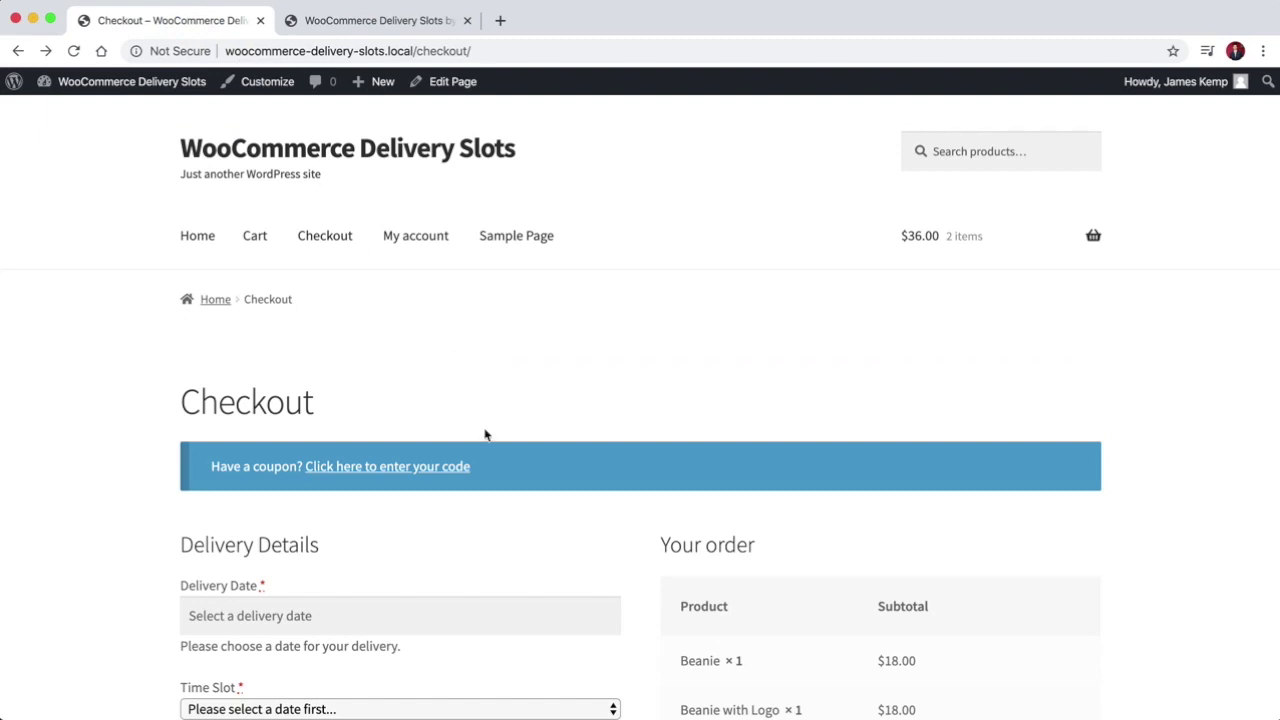
scroll(514, 511, "down", 5)
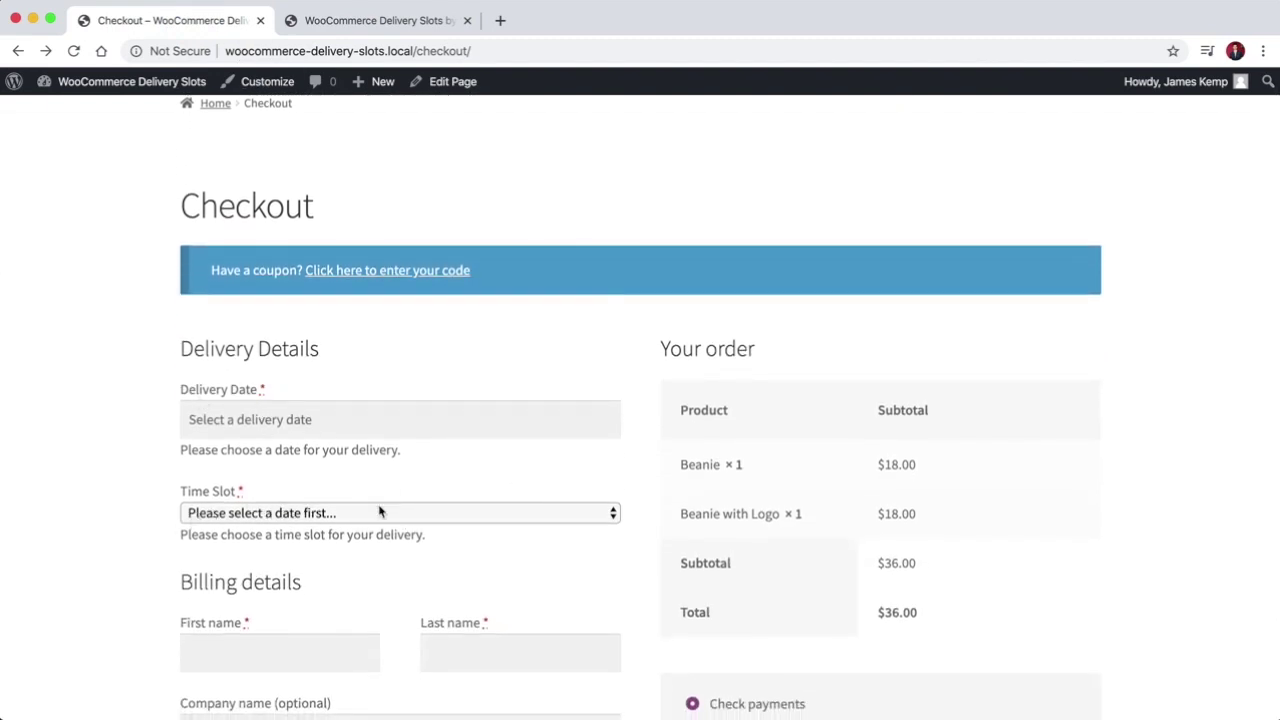
- Open the plugin's General Settings and review the checkout fields position, shipping methods, and product and category exclusions
left_click(380, 20)
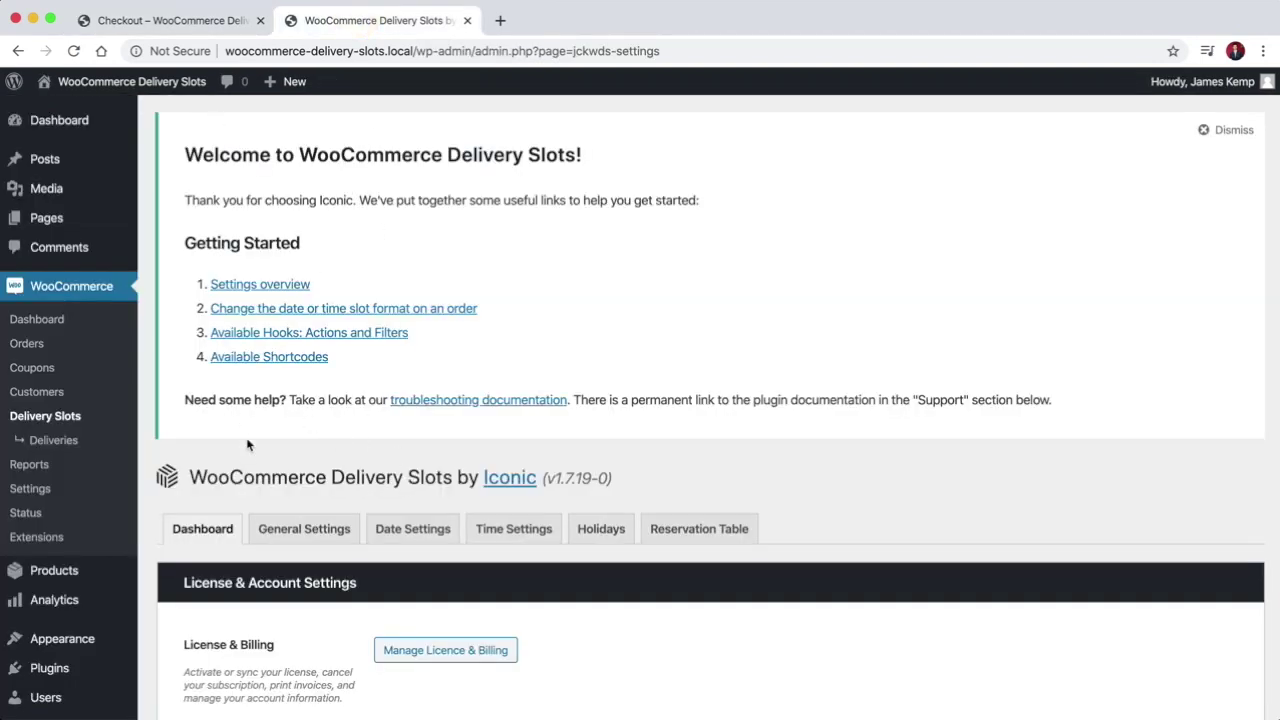
scroll(242, 476, "down", 3)
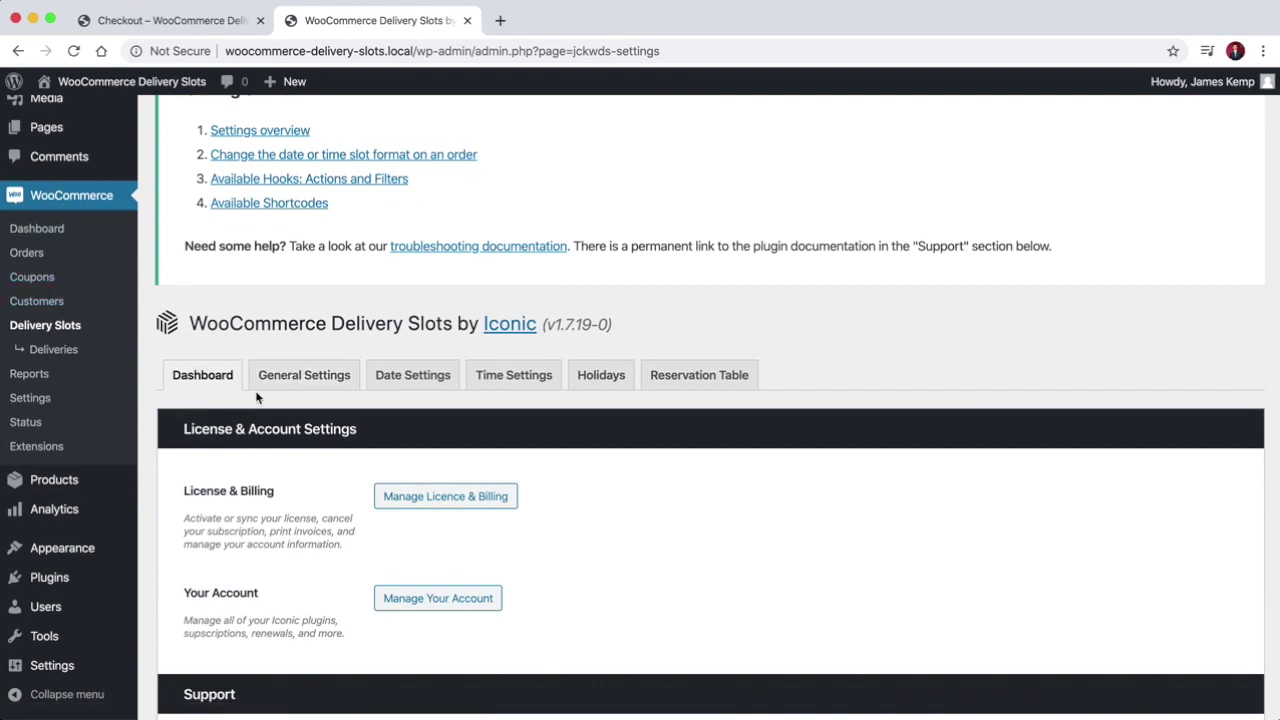
scroll(257, 397, "down", 1)
left_click(286, 333)
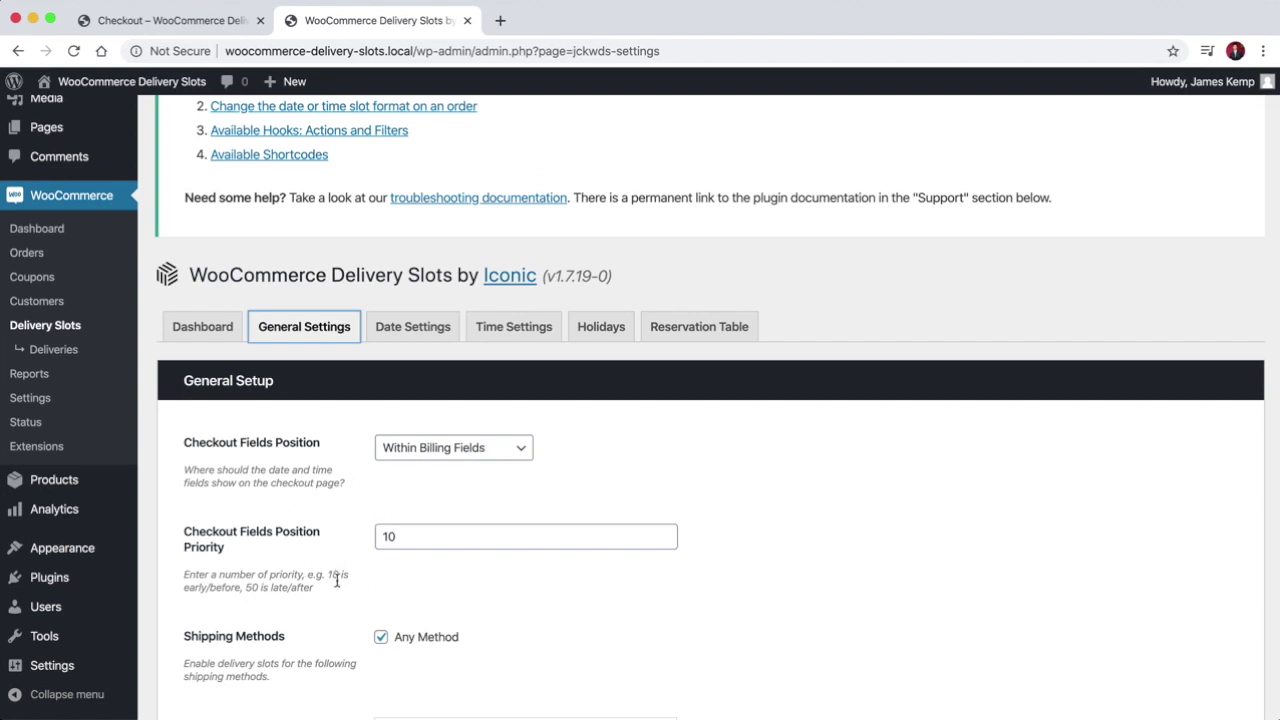
scroll(360, 582, "down", 3)
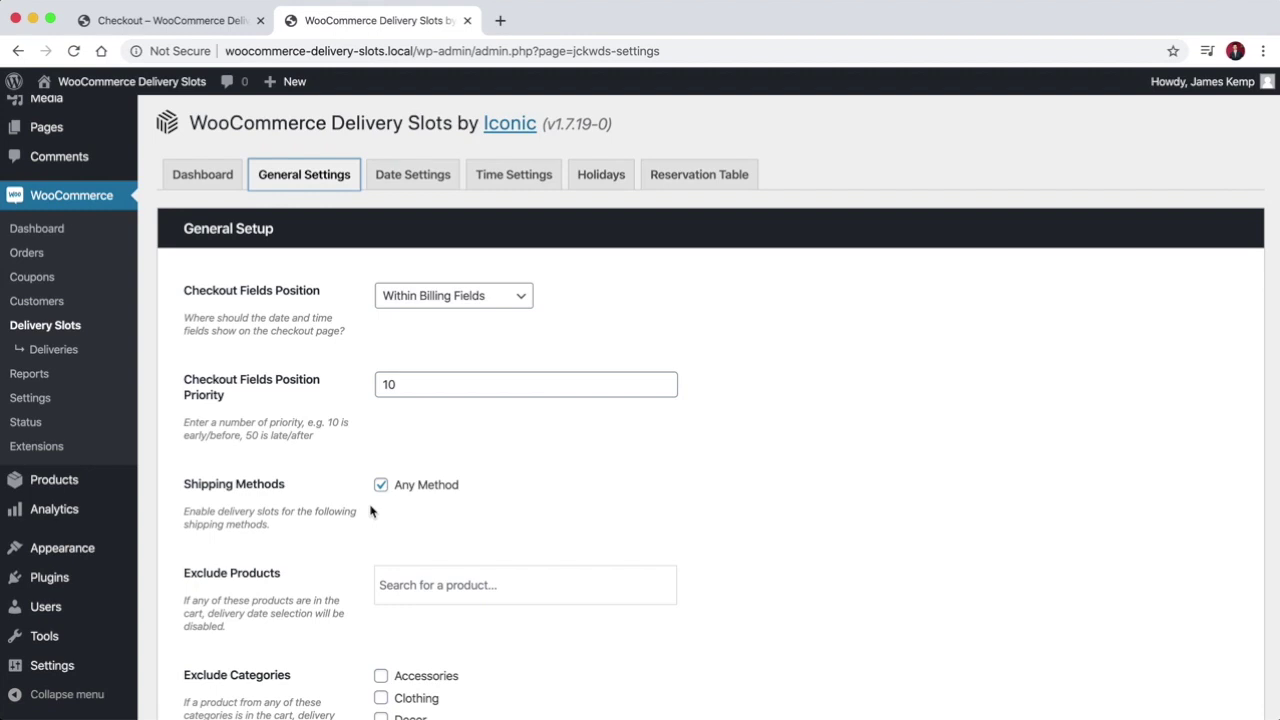
scroll(526, 529, "down", 5)
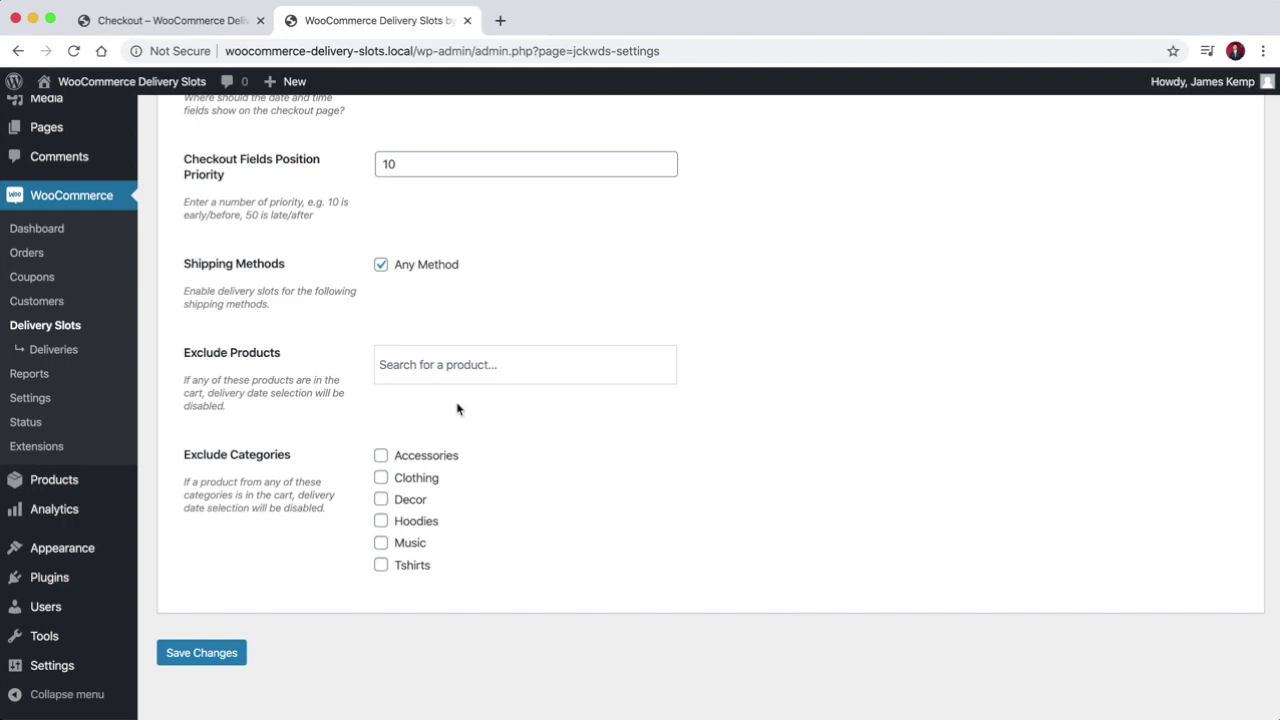
- Open the Date Settings and review the mandatory field, description and calendar theme options
scroll(457, 408, "up", 15)
scroll(440, 450, "down", 1)
left_click(415, 529)
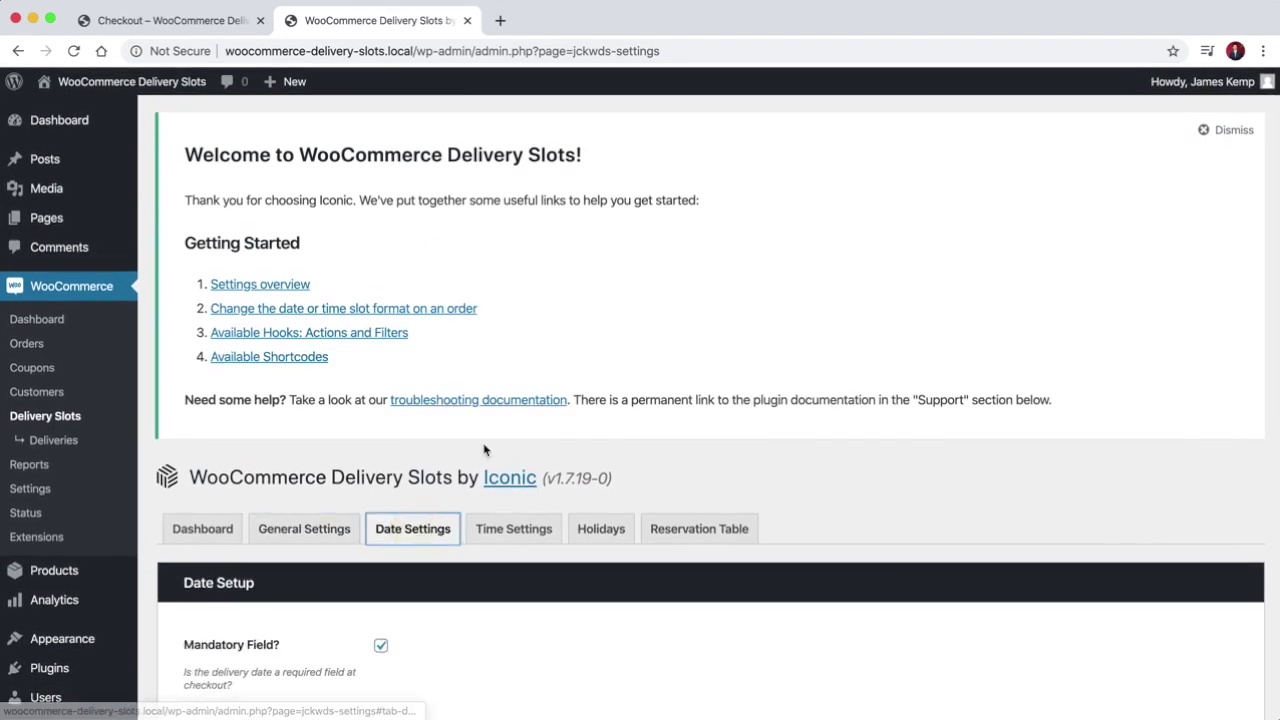
scroll(484, 450, "down", 5)
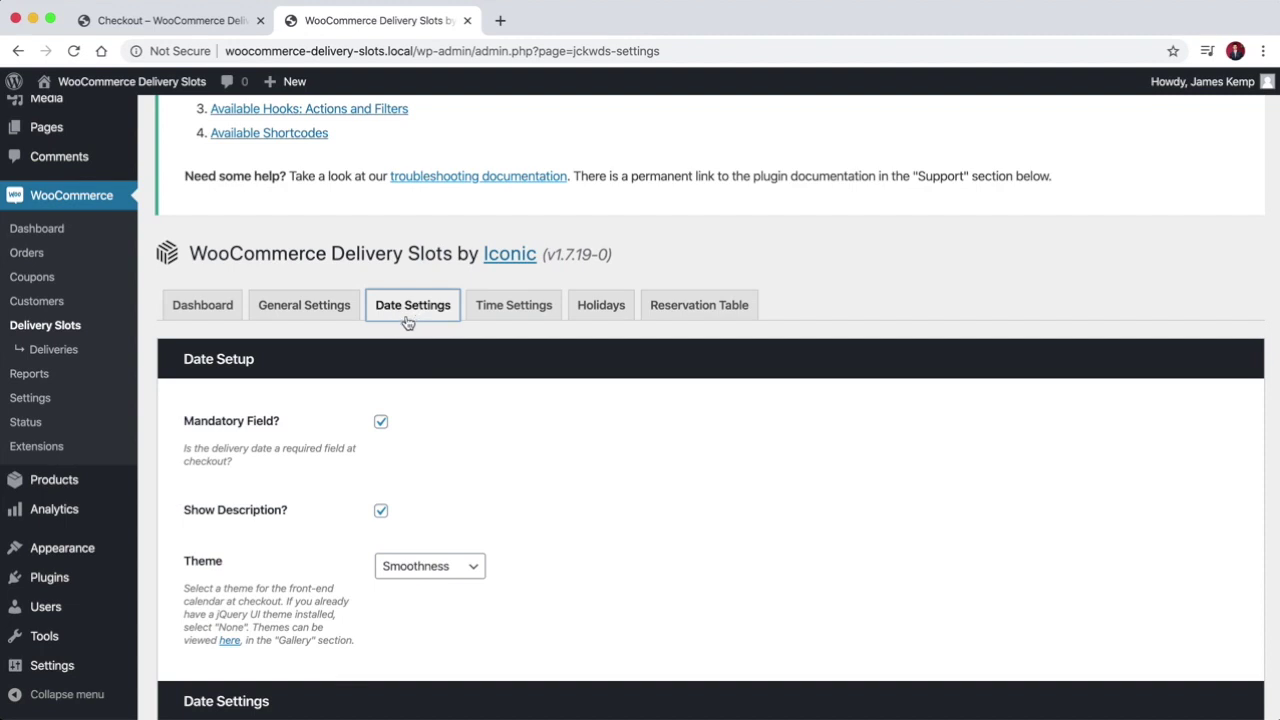
scroll(453, 448, "down", 2)
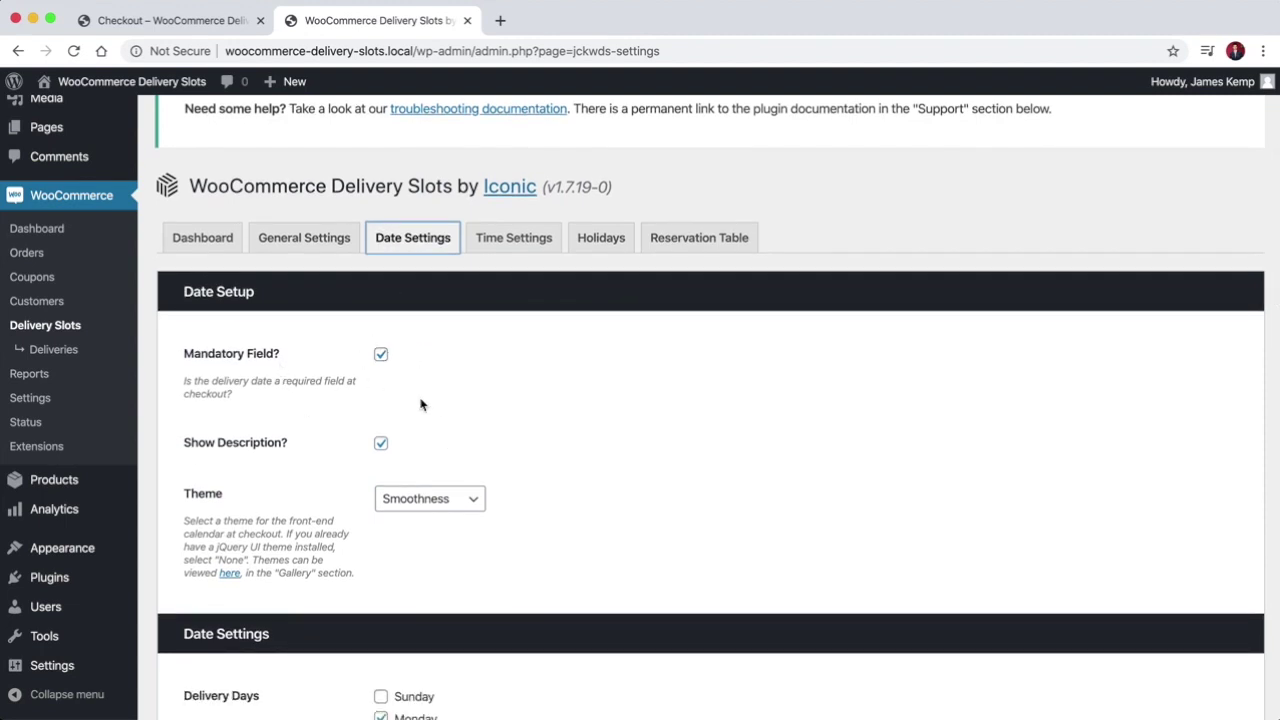
scroll(477, 449, "down", 1)
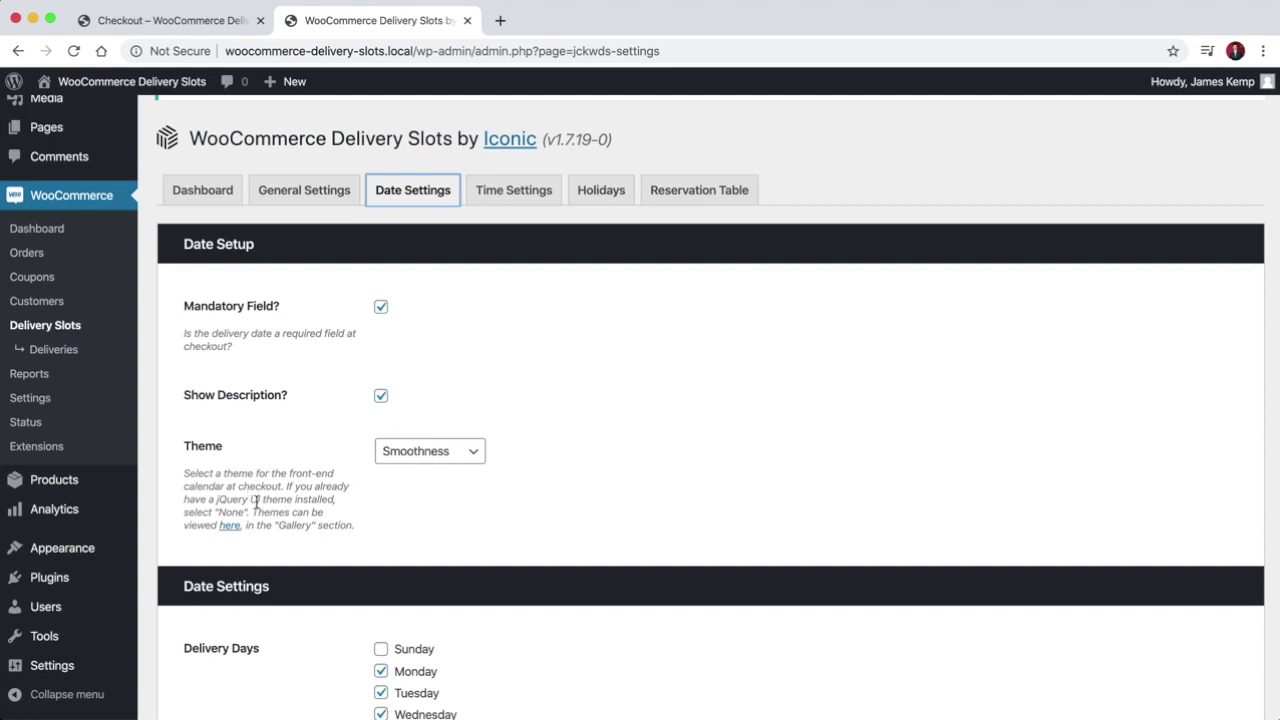
left_click(437, 460)
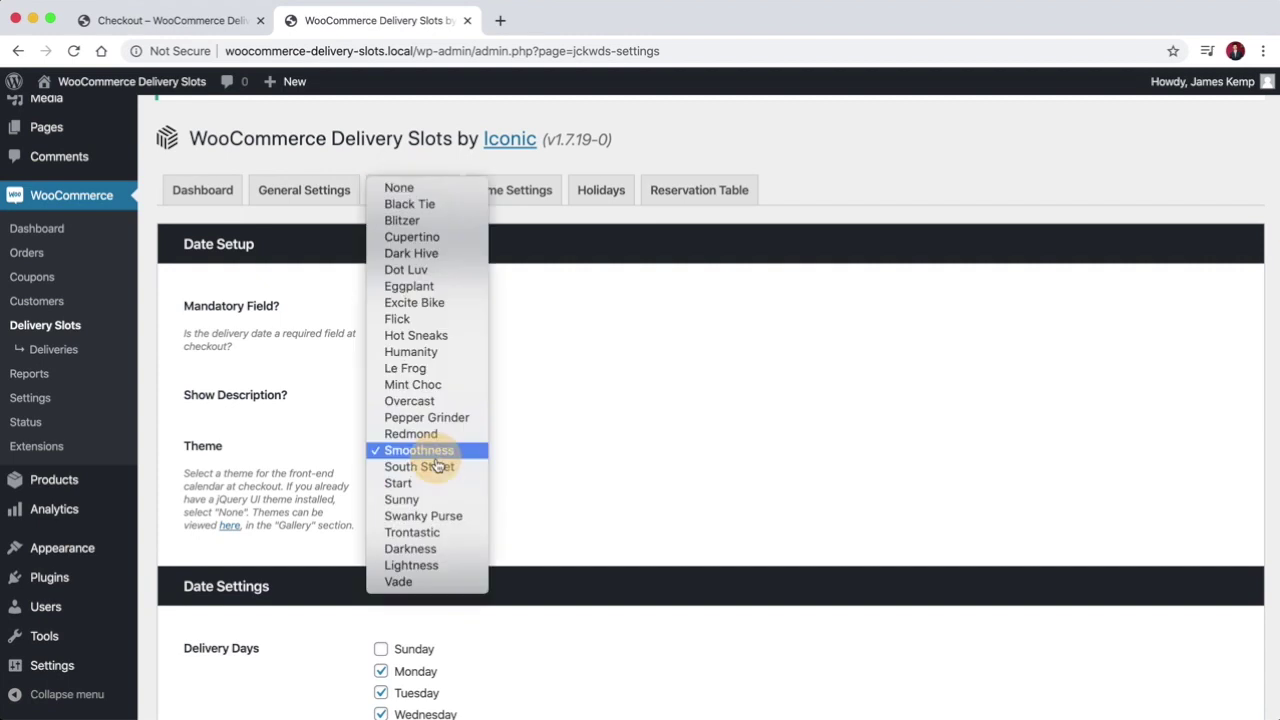
left_click(606, 434)
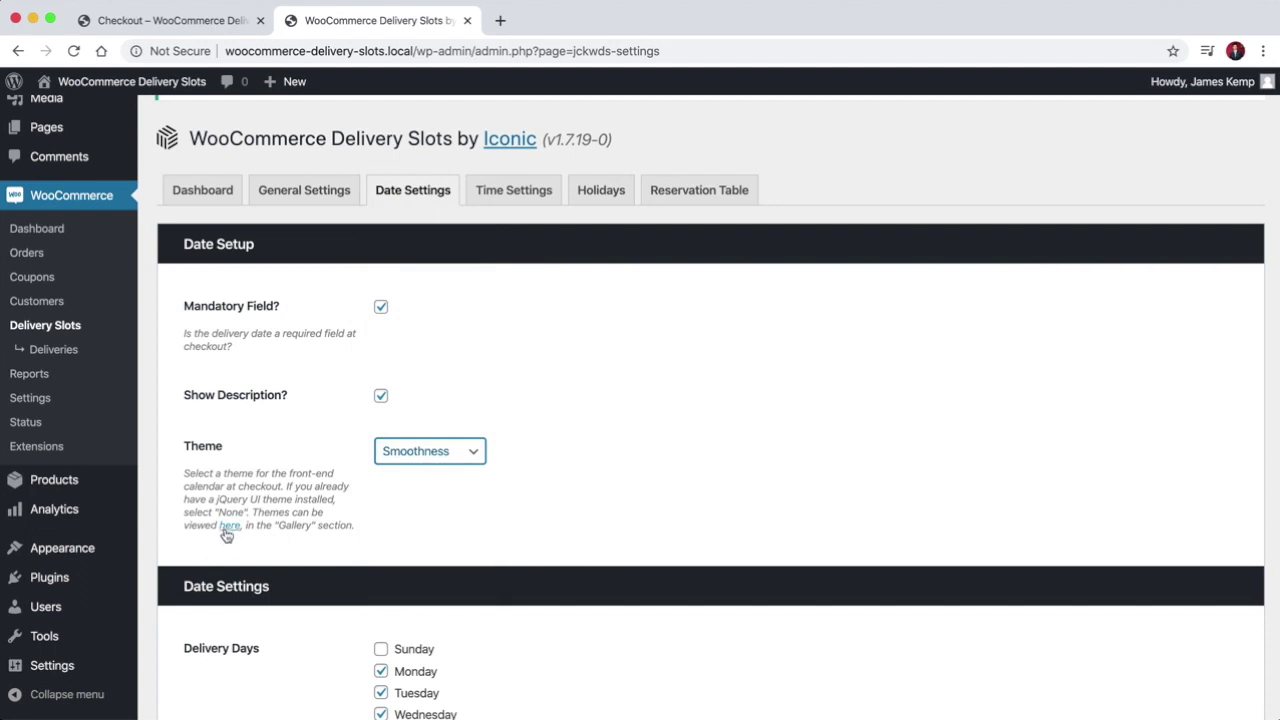
- Review the delivery days, the minimum/maximum date method, and the minimum and maximum selectable date settings
scroll(524, 470, "down", 5)
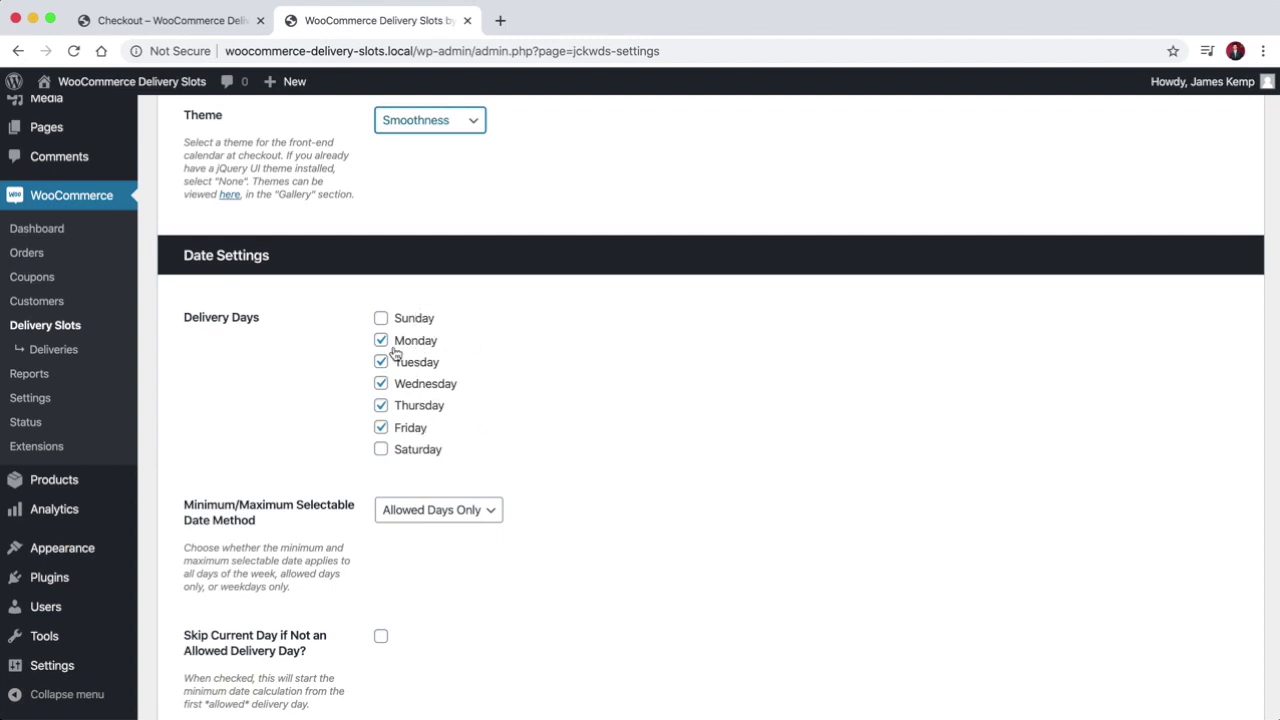
scroll(485, 477, "down", 4)
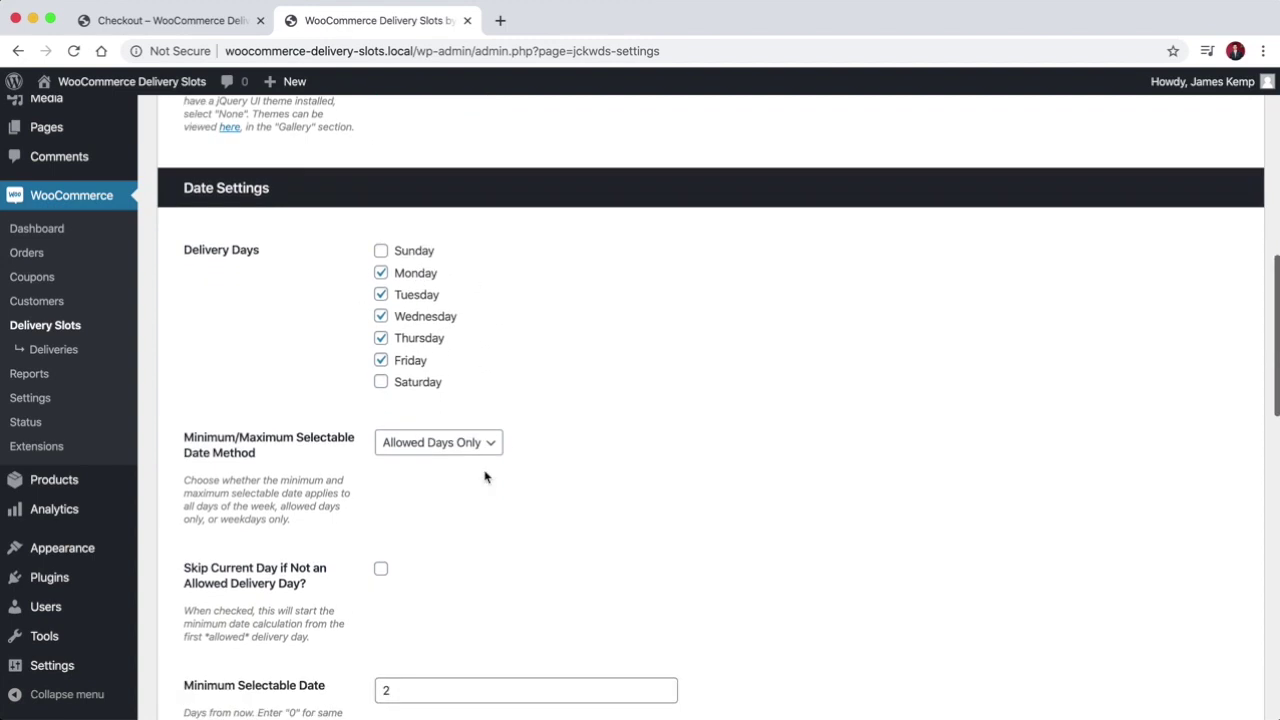
scroll(485, 477, "down", 3)
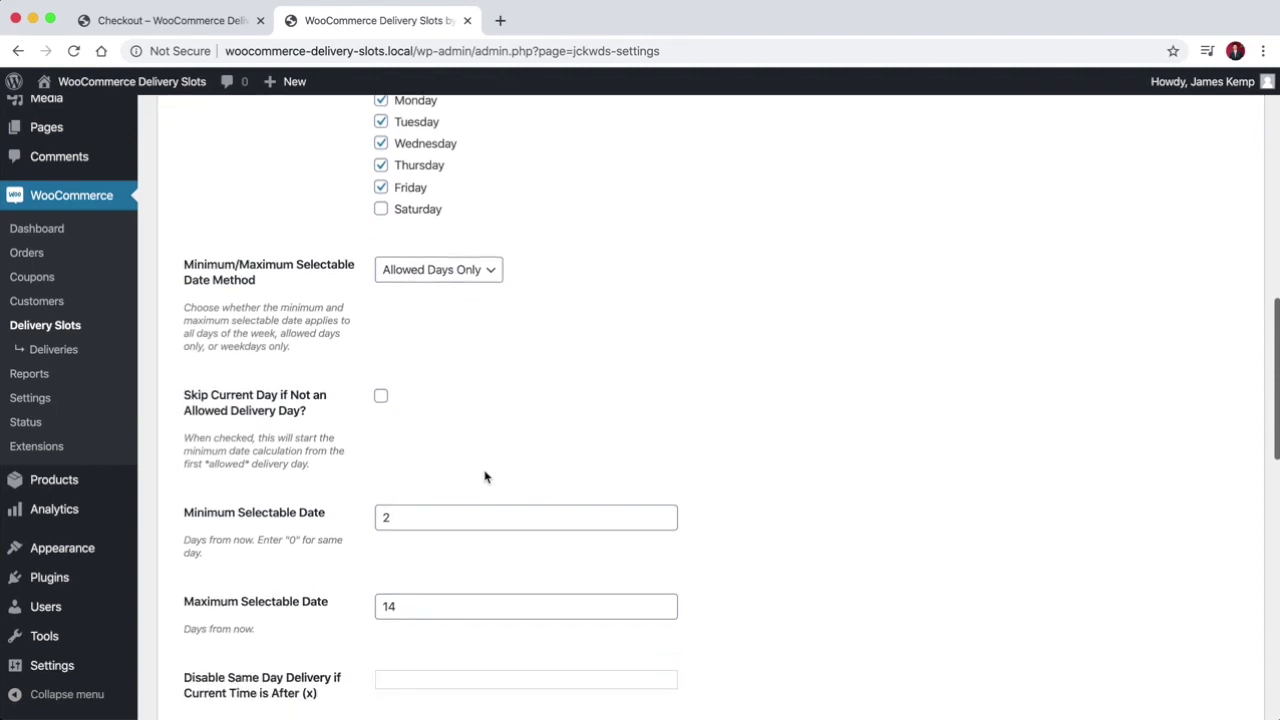
left_click(337, 423)
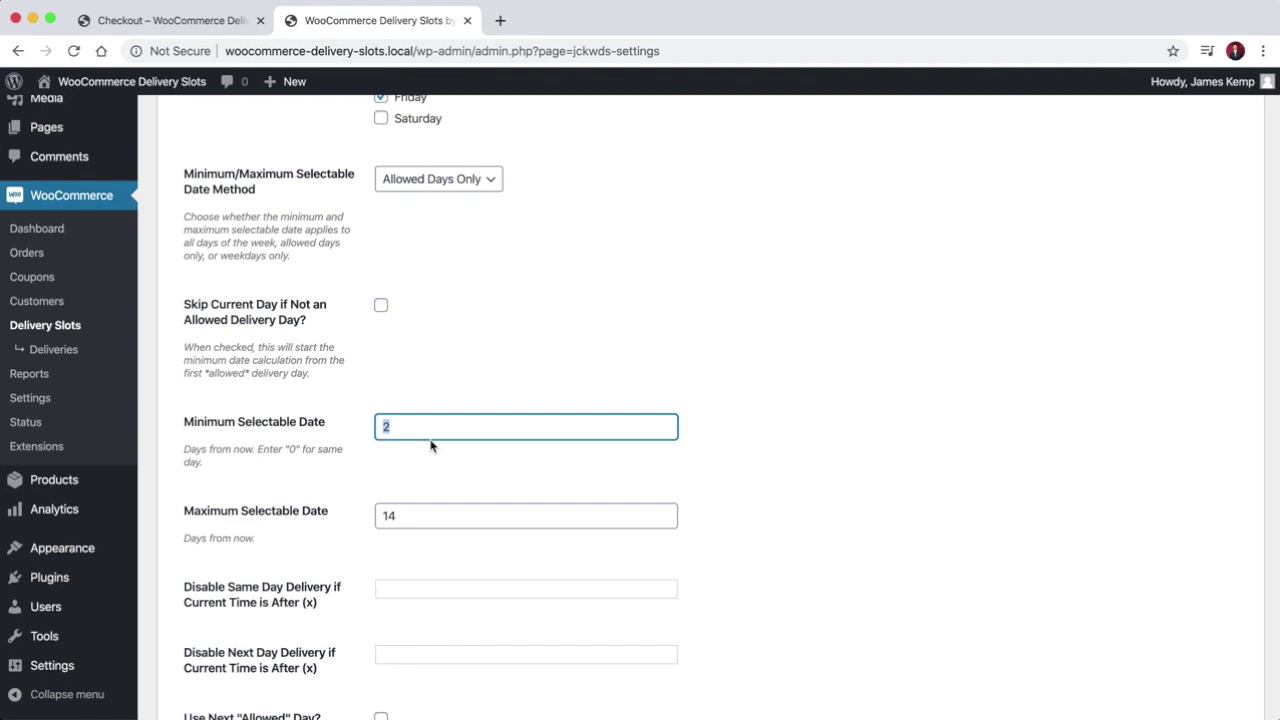
scroll(425, 480, "down", 1)
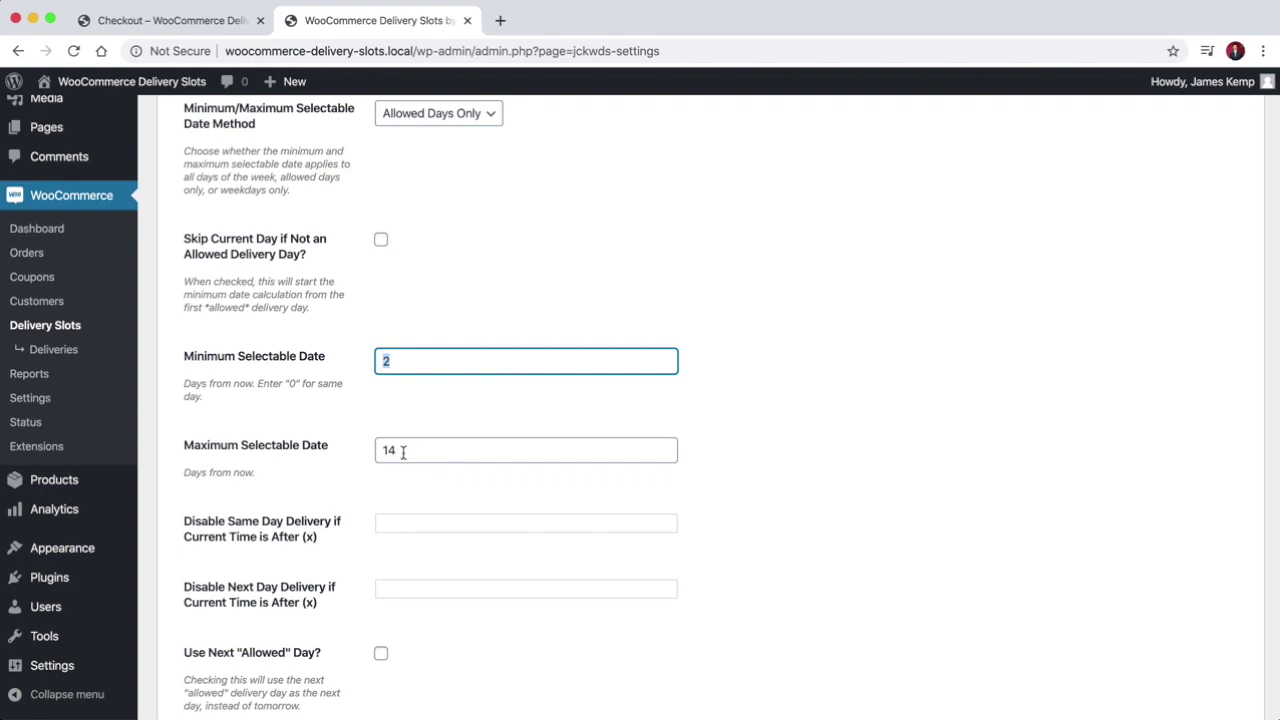
scroll(440, 455, "down", 2)
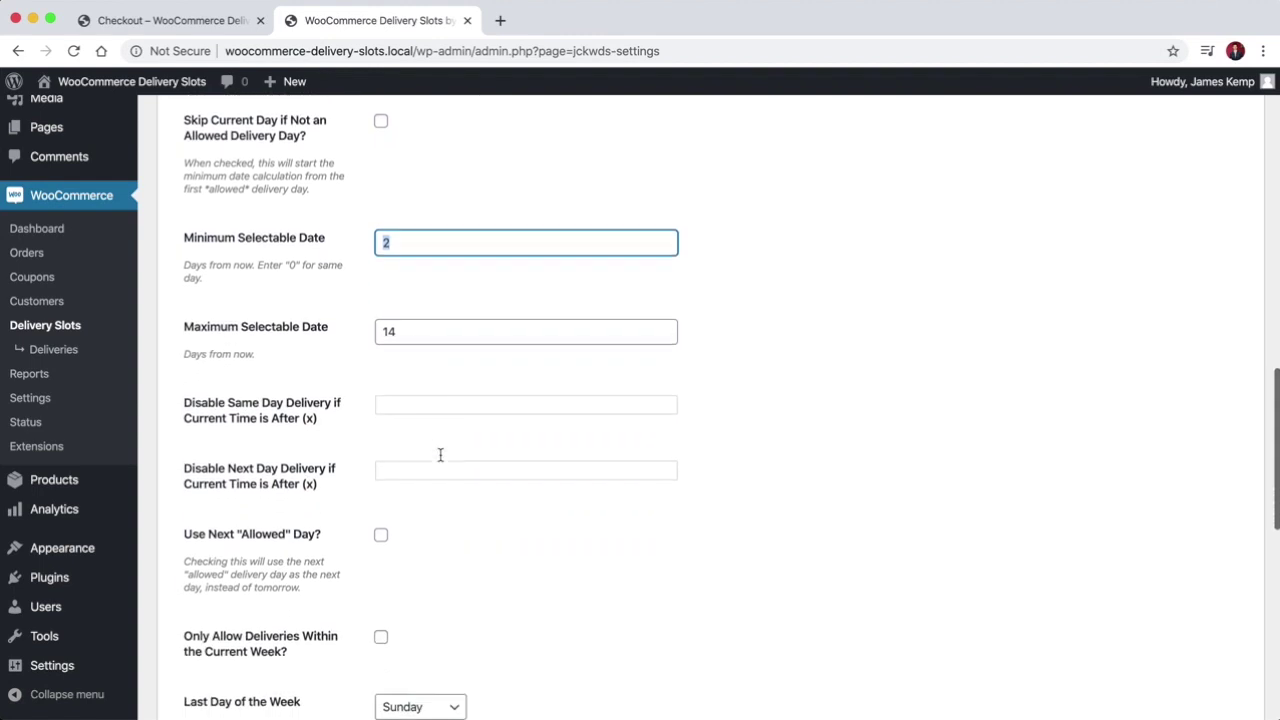
scroll(440, 453, "down", 1)
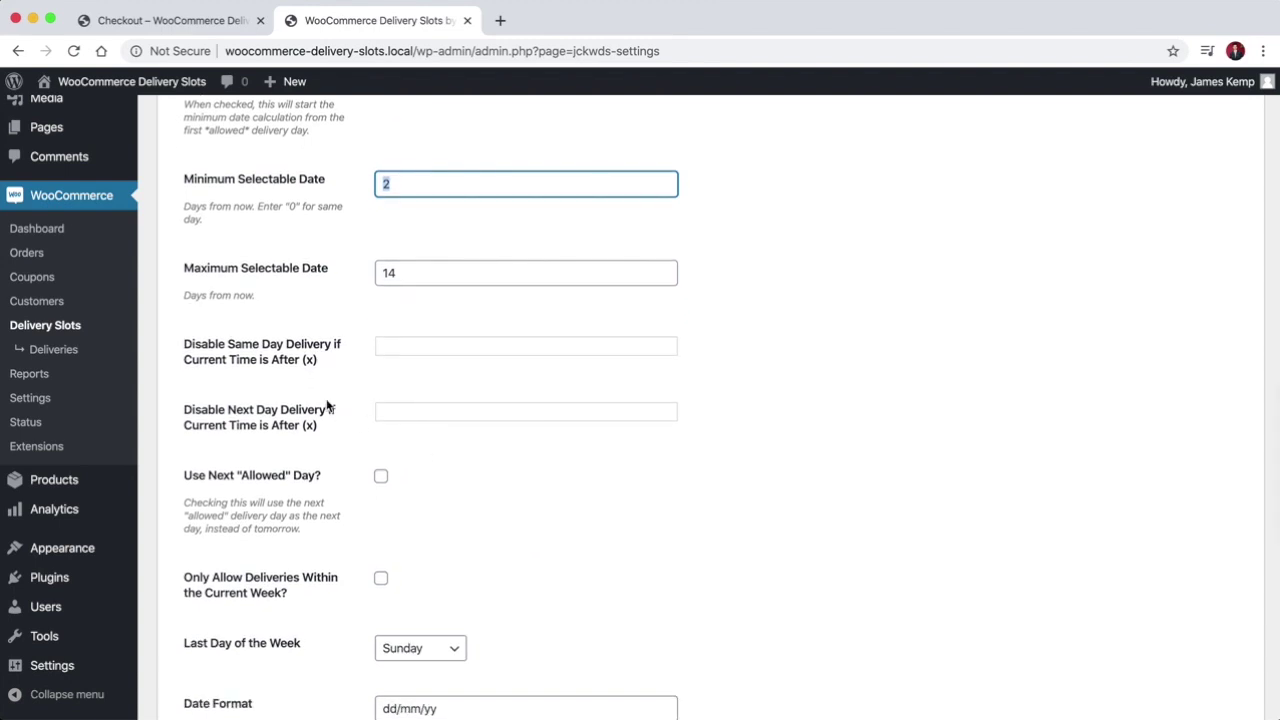
- Disable same day delivery when the current time is after 12:00
left_click(341, 185)
left_click(392, 345)
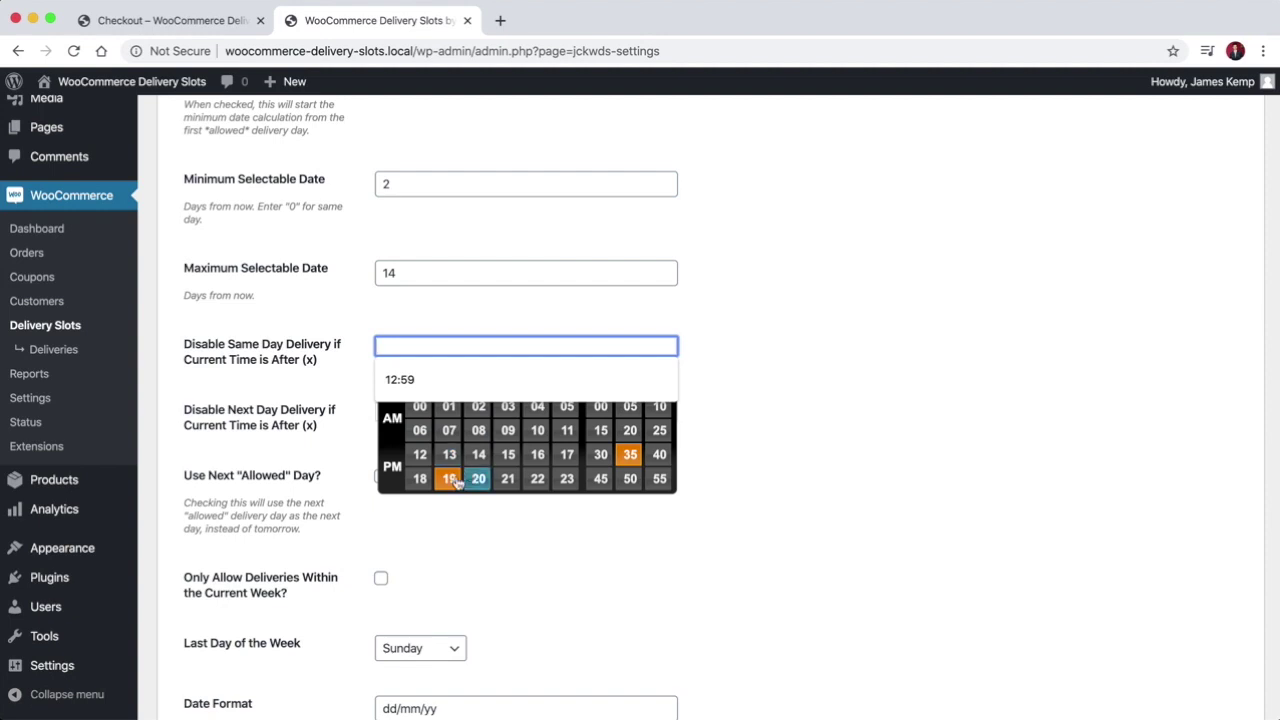
left_click(420, 454)
left_click(599, 408)
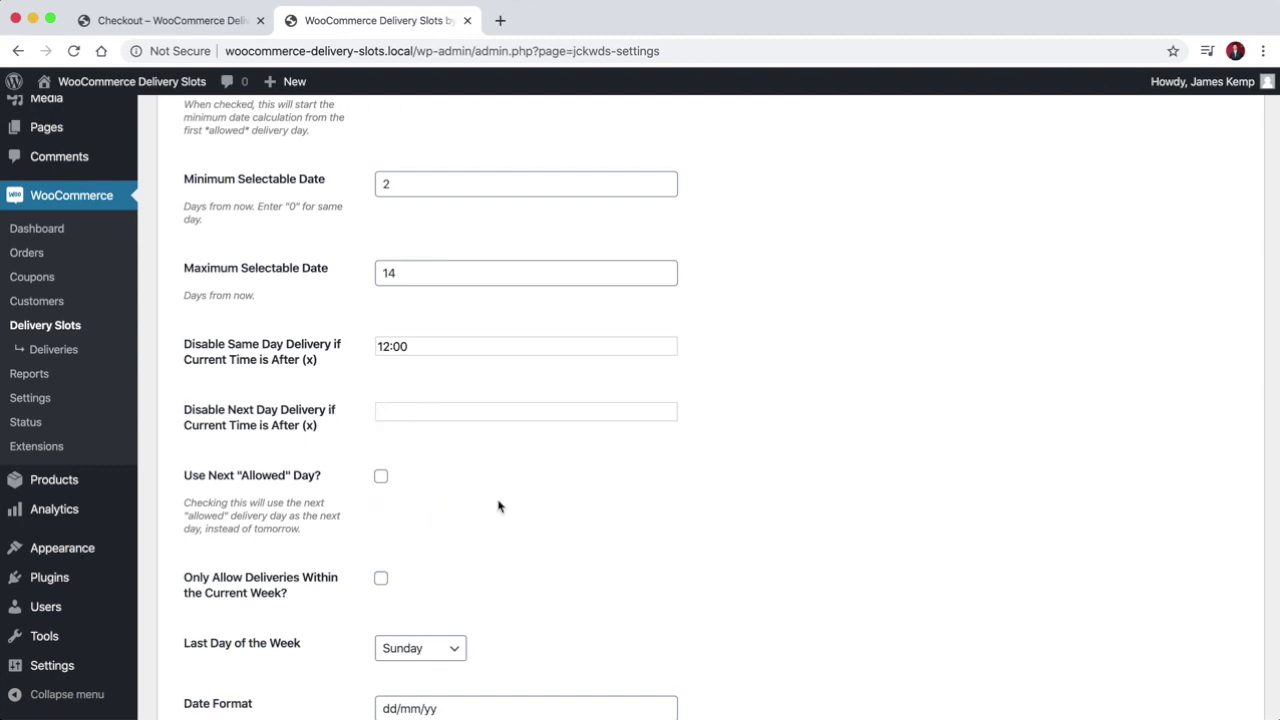
- In the date fees, set the Sunday fee to 5 and the Same Day fee to 5
scroll(491, 507, "down", 3)
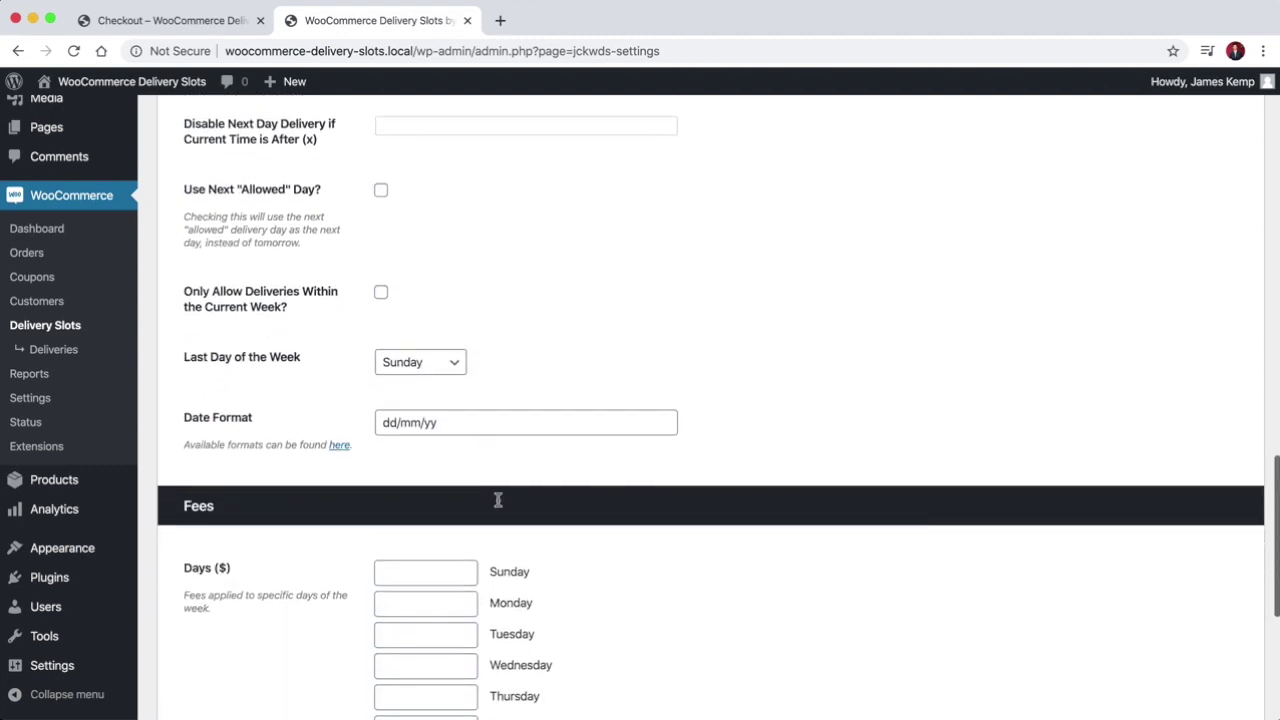
scroll(494, 502, "down", 3)
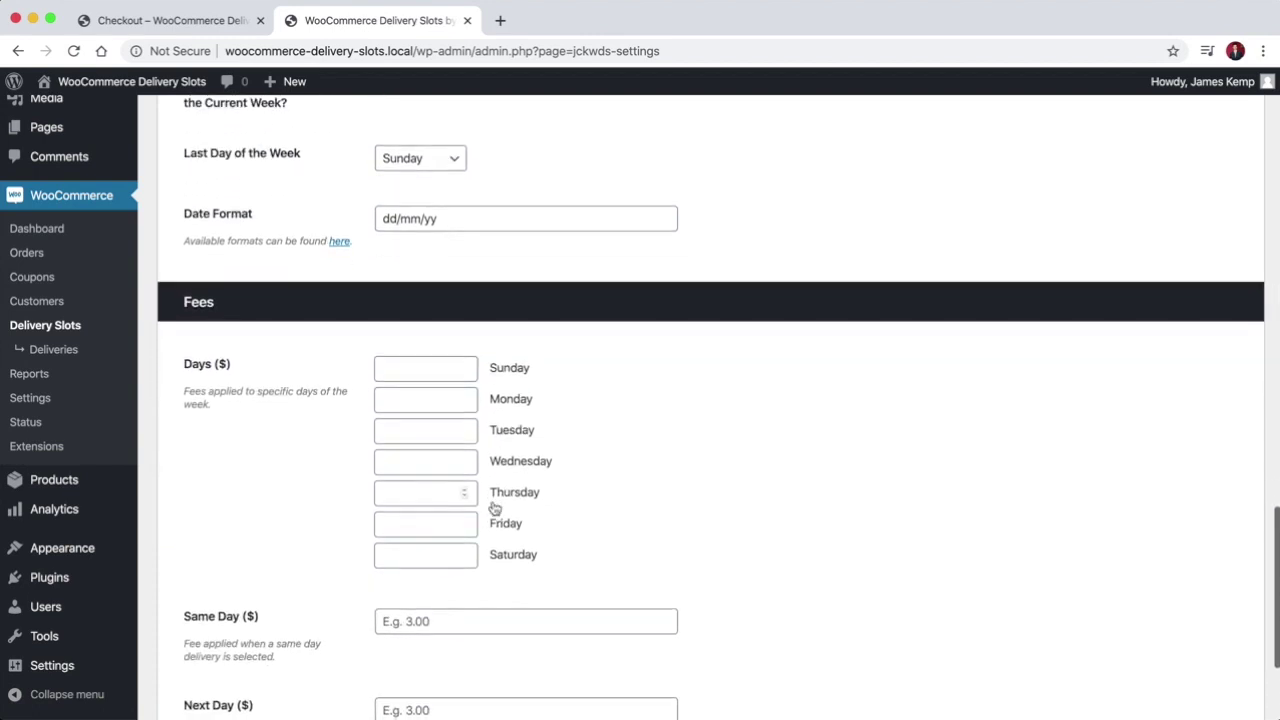
scroll(494, 508, "down", 2)
scroll(497, 451, "down", 1)
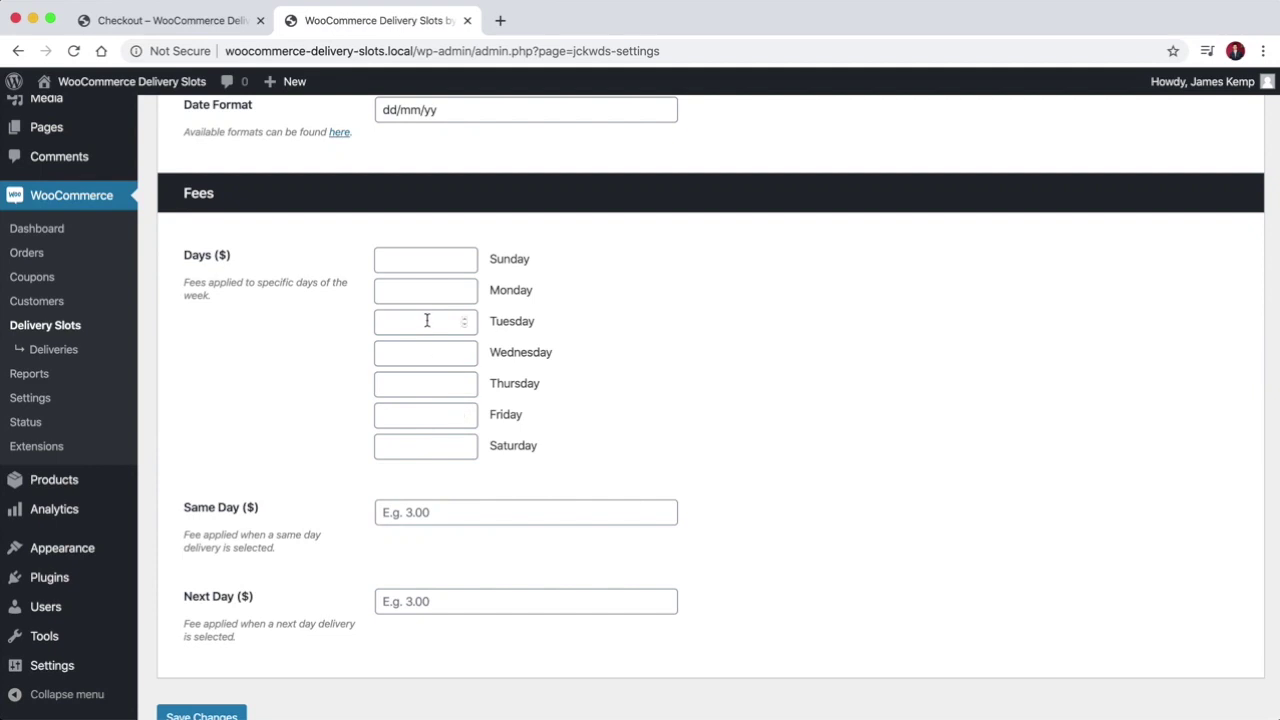
left_click(402, 261)
type("5")
left_click(404, 514)
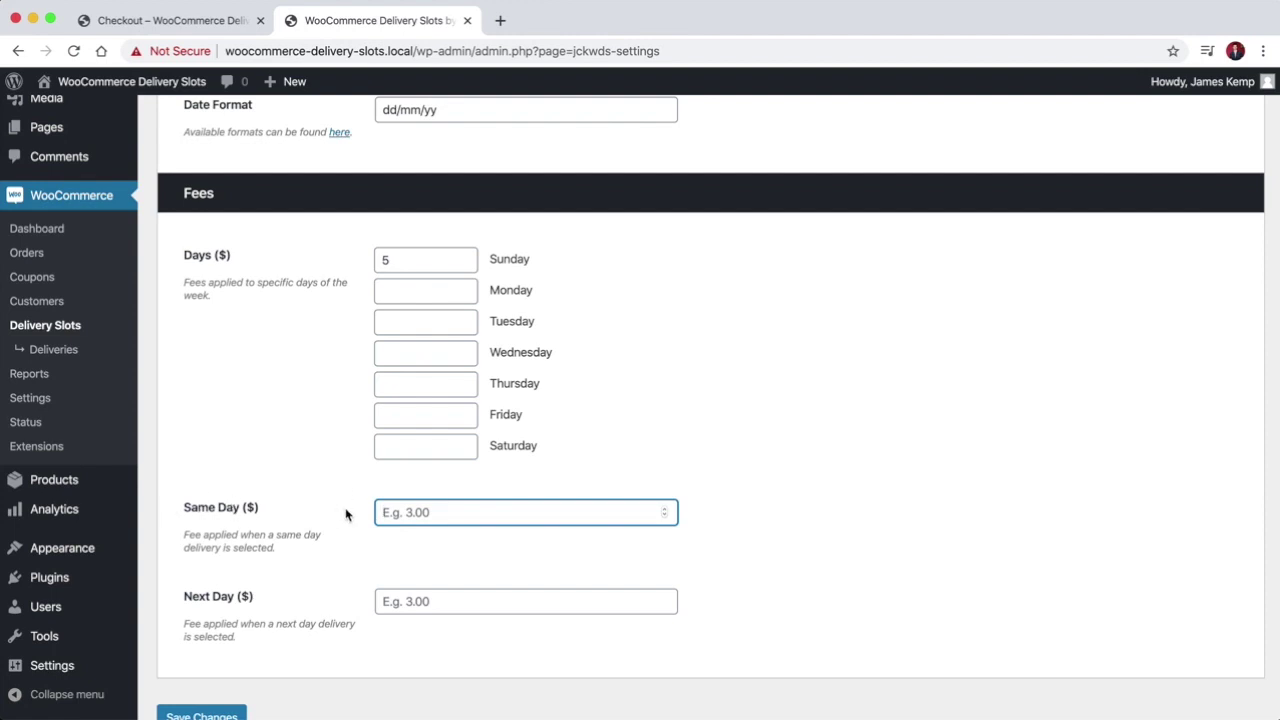
type("5")
- Open the Time Settings and review the Time Setup options for enabling time slots, mandatory field, description and time format
scroll(690, 392, "up", 15)
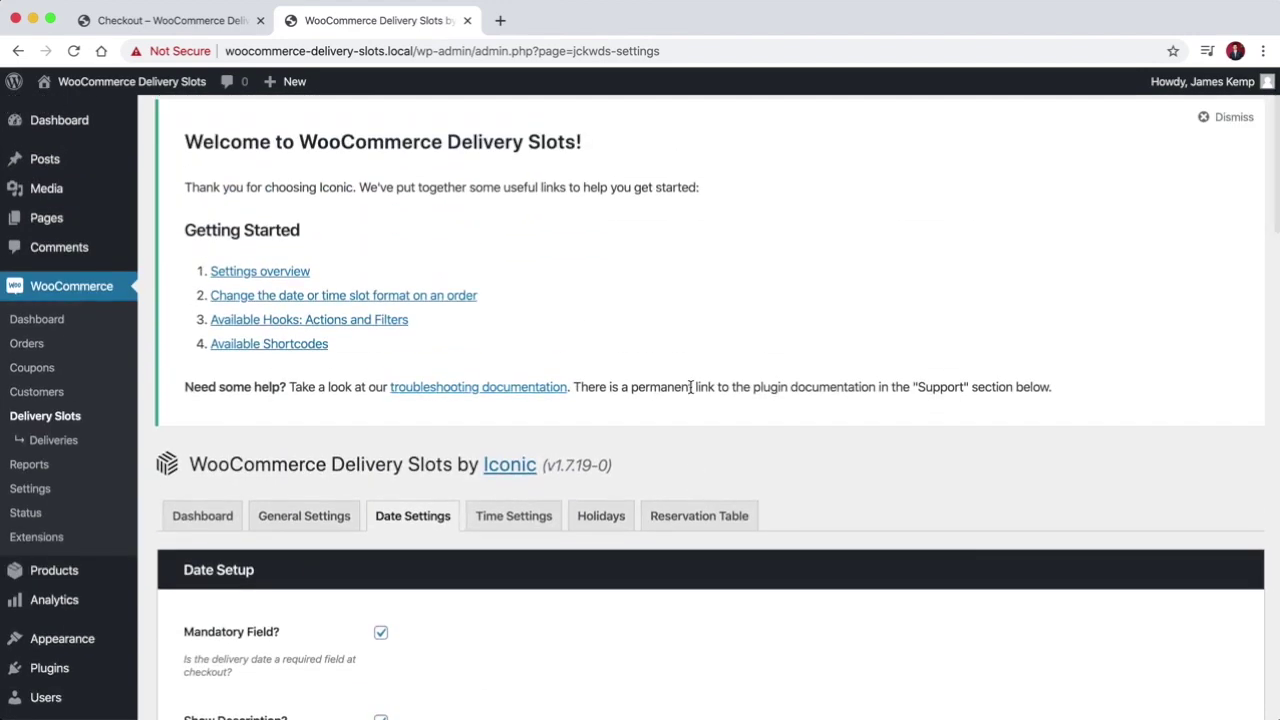
left_click(511, 521)
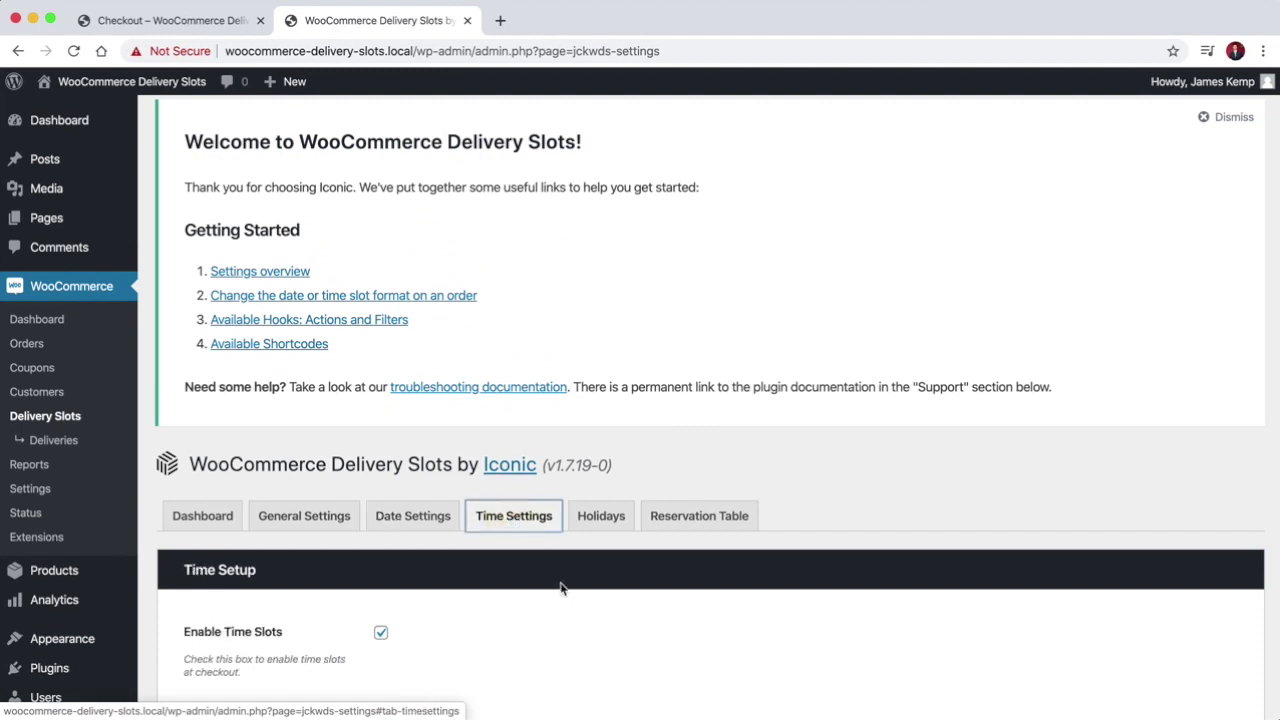
scroll(561, 589, "down", 5)
scroll(549, 412, "down", 3)
scroll(549, 412, "down", 5)
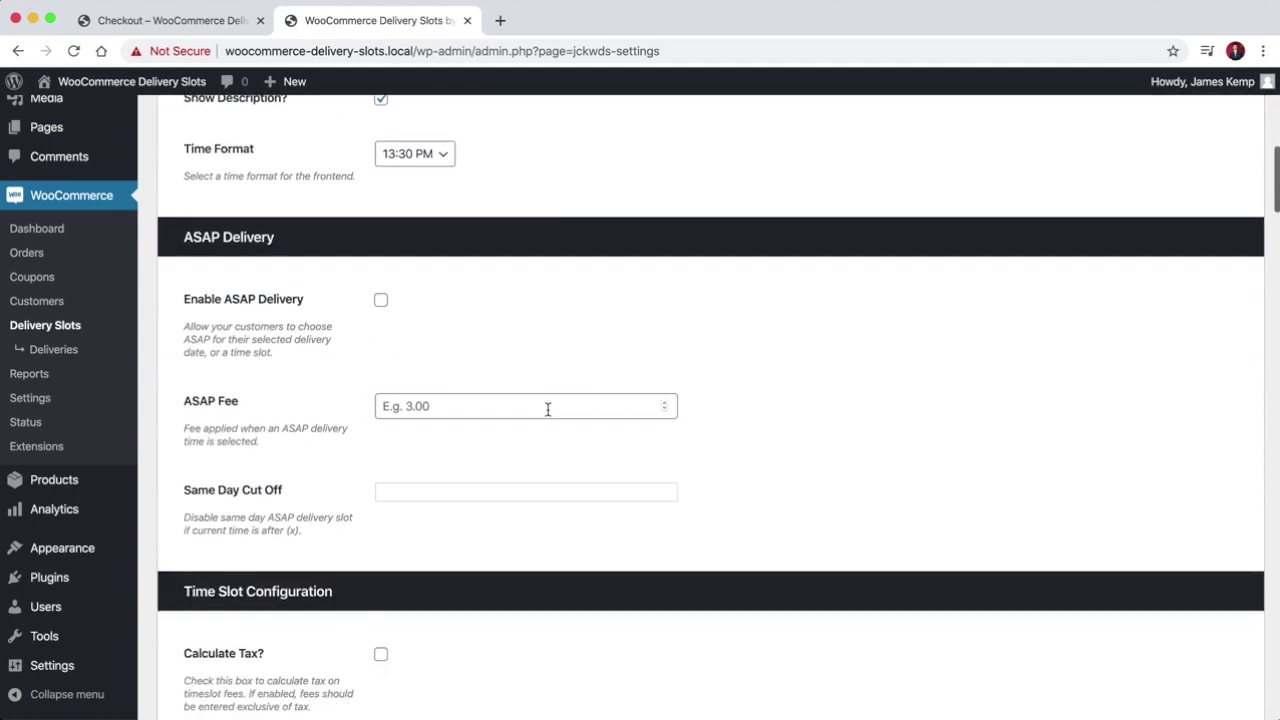
scroll(549, 412, "up", 8)
scroll(548, 416, "down", 1)
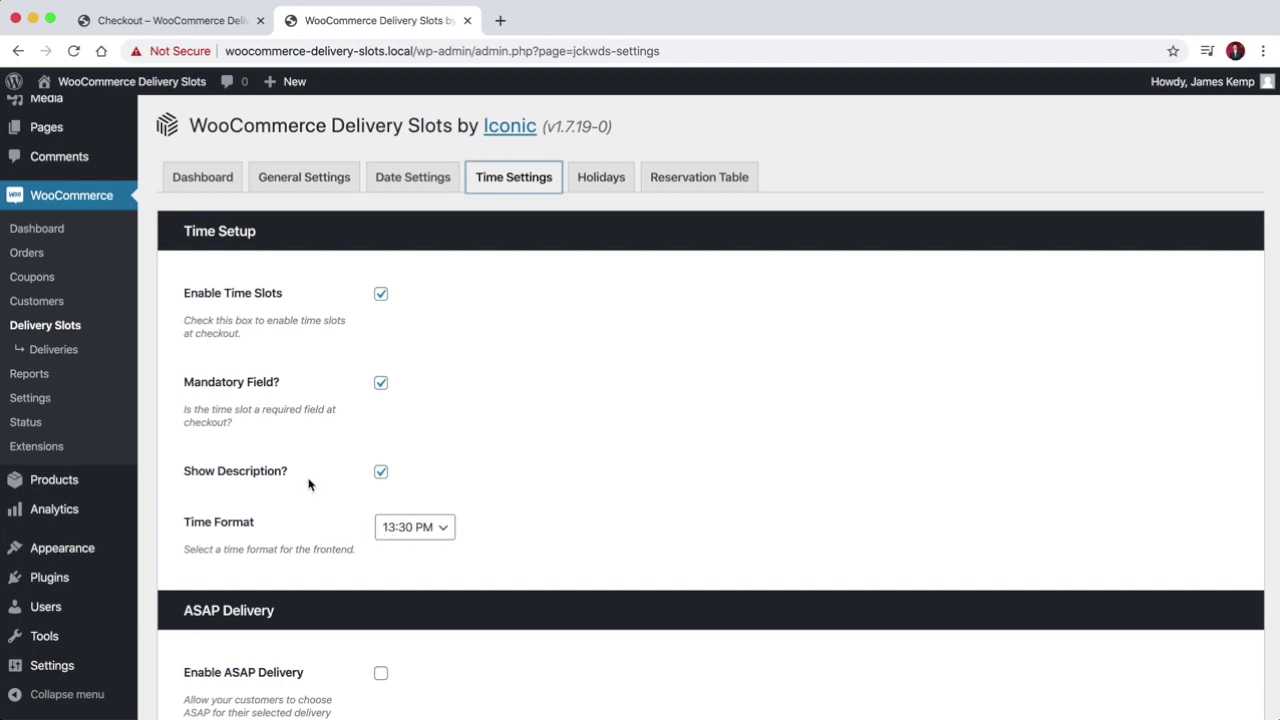
- Review the ASAP Delivery options, including the ASAP fee and the same day cut off
scroll(457, 537, "down", 5)
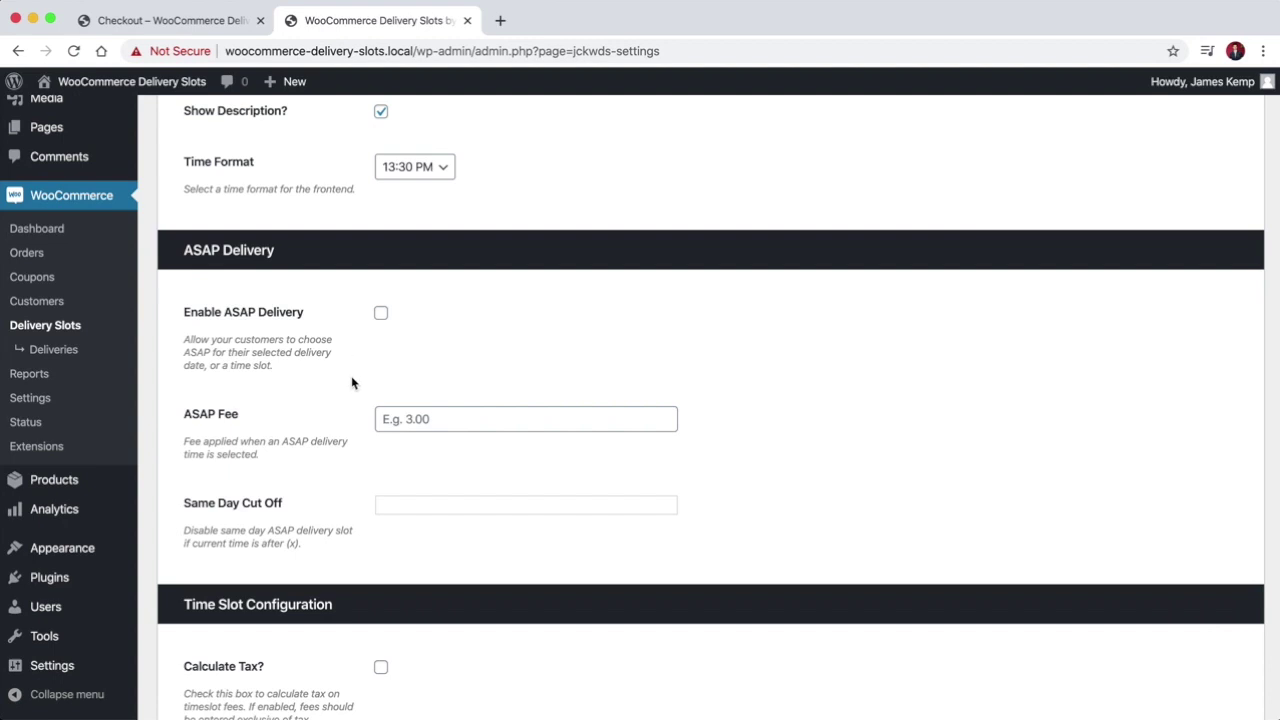
left_click(406, 420)
left_click(470, 457)
left_click(403, 509)
left_click(322, 496)
- Review the Time Slot Configuration: tax calculation, the general booking limit in minutes, and the fields of the first time slot
scroll(347, 549, "down", 5)
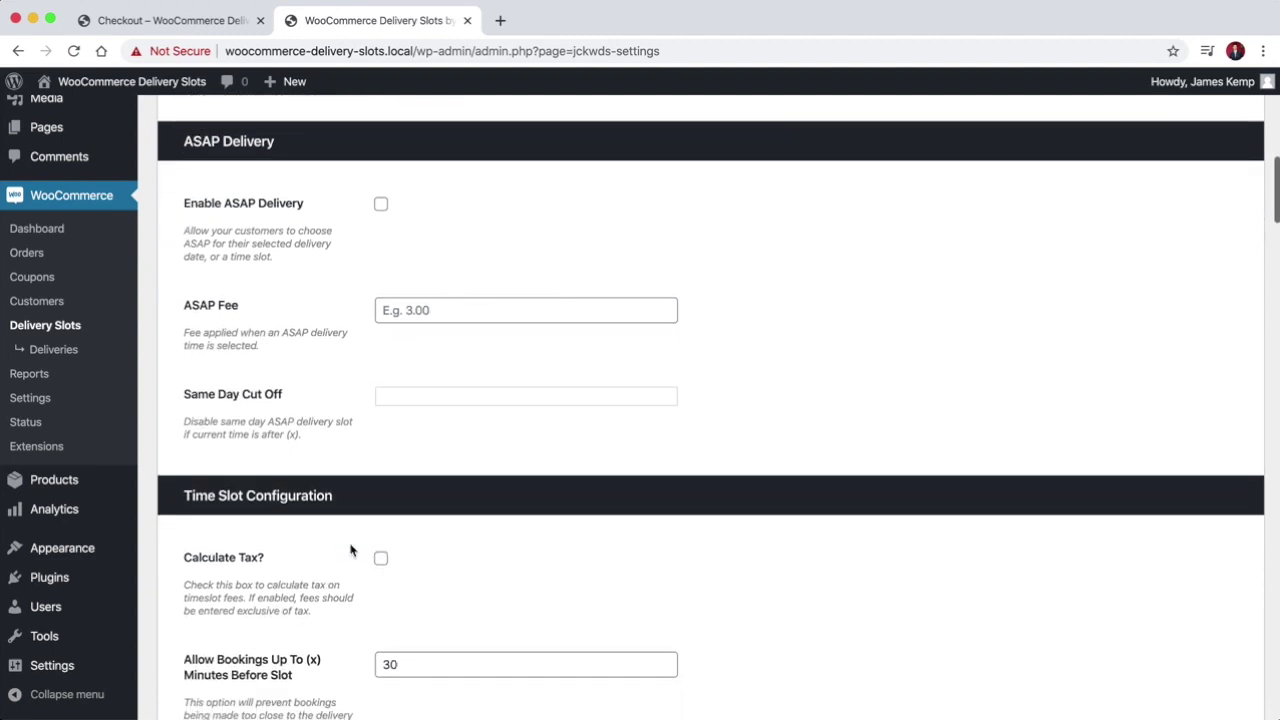
scroll(353, 549, "down", 2)
scroll(393, 519, "down", 3)
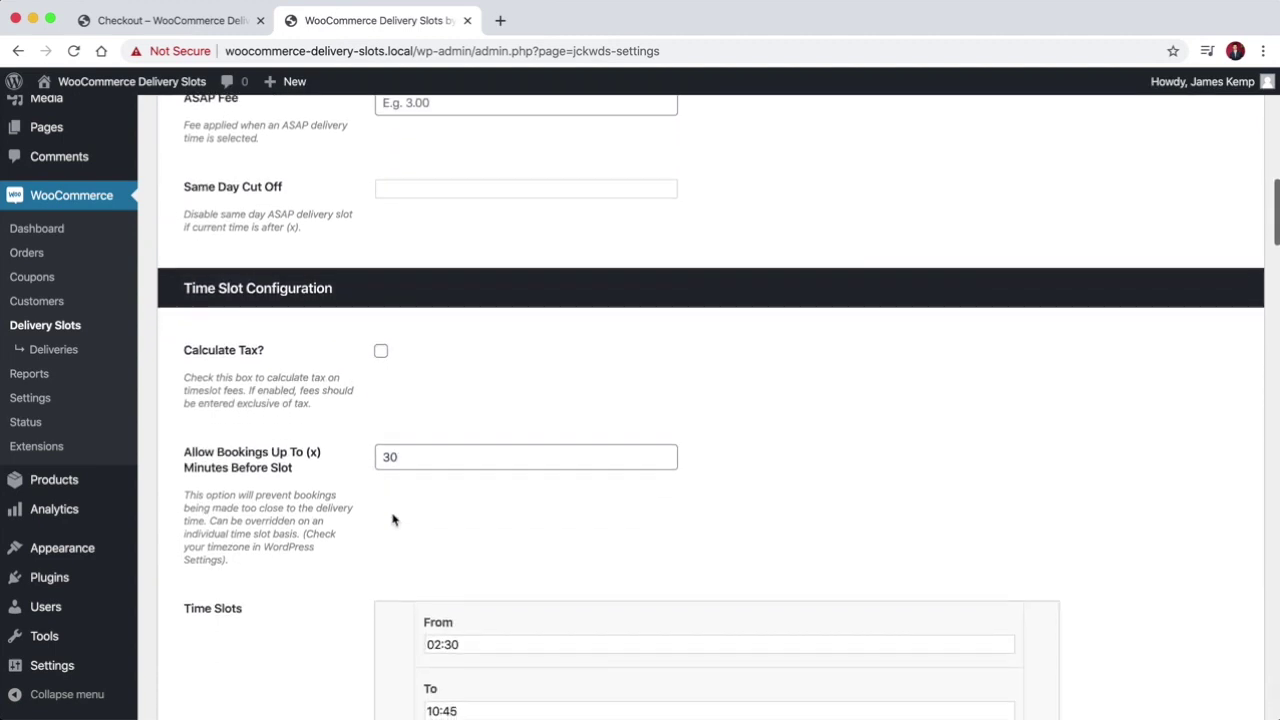
scroll(400, 377, "down", 3)
scroll(340, 408, "down", 8)
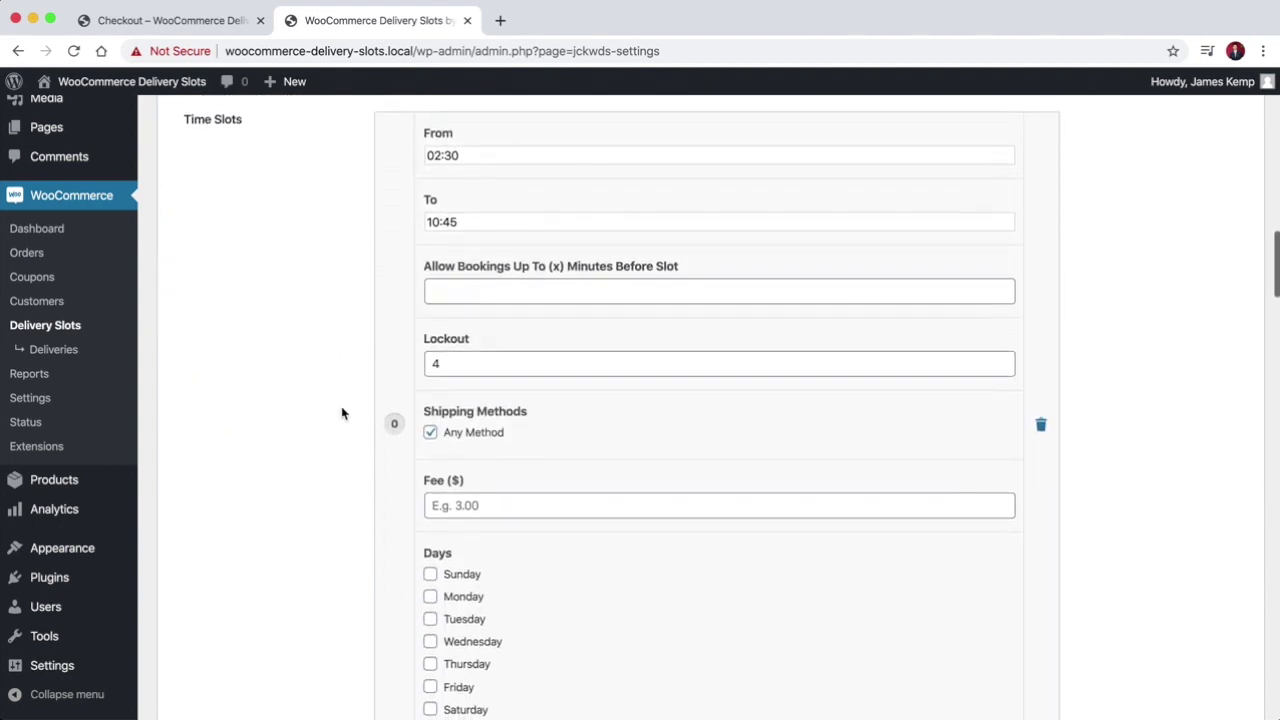
scroll(338, 390, "up", 5)
scroll(328, 350, "down", 5)
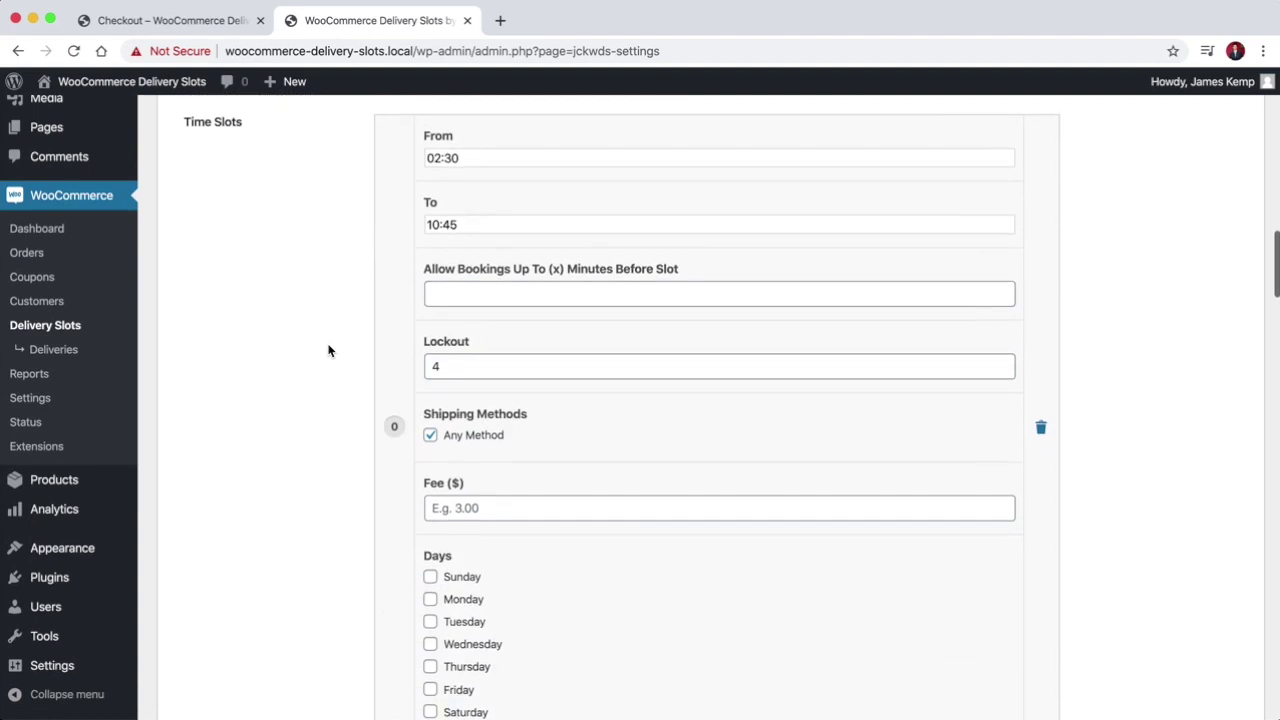
- Allow bookings up to 30 minutes before the first time slot, 02:30 to 10:45
scroll(479, 152, "up", 2)
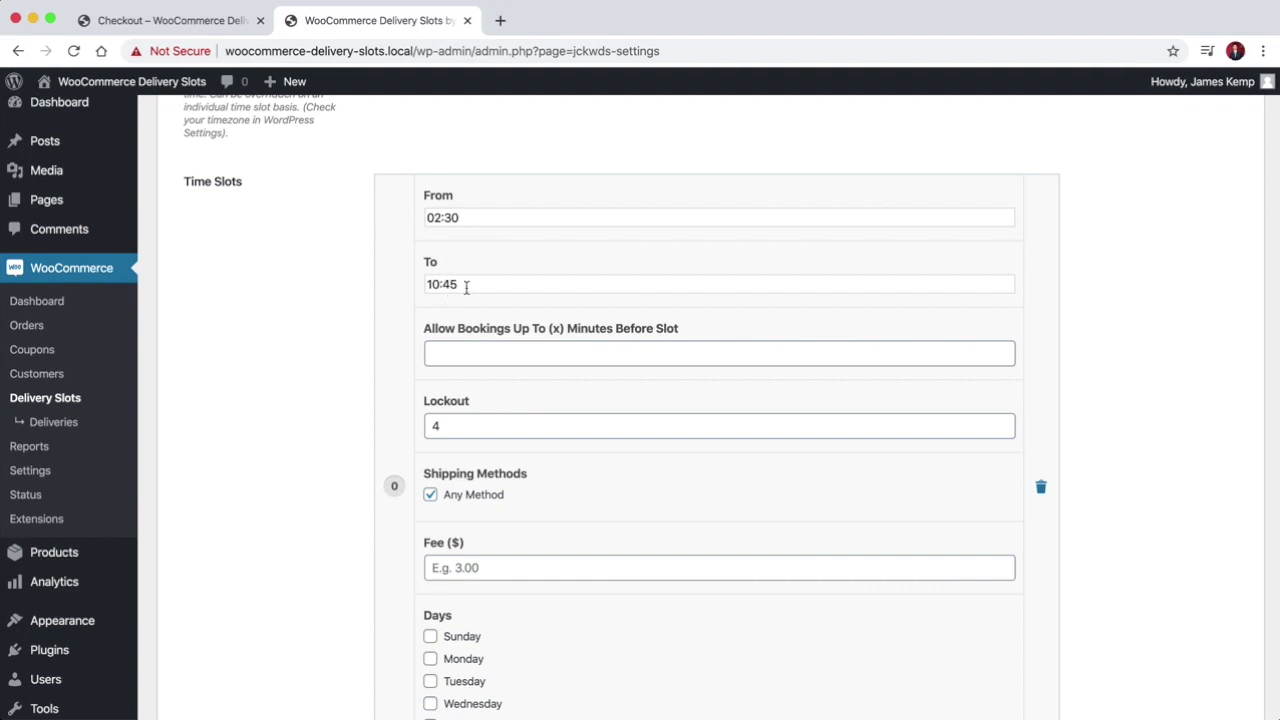
left_click(477, 357)
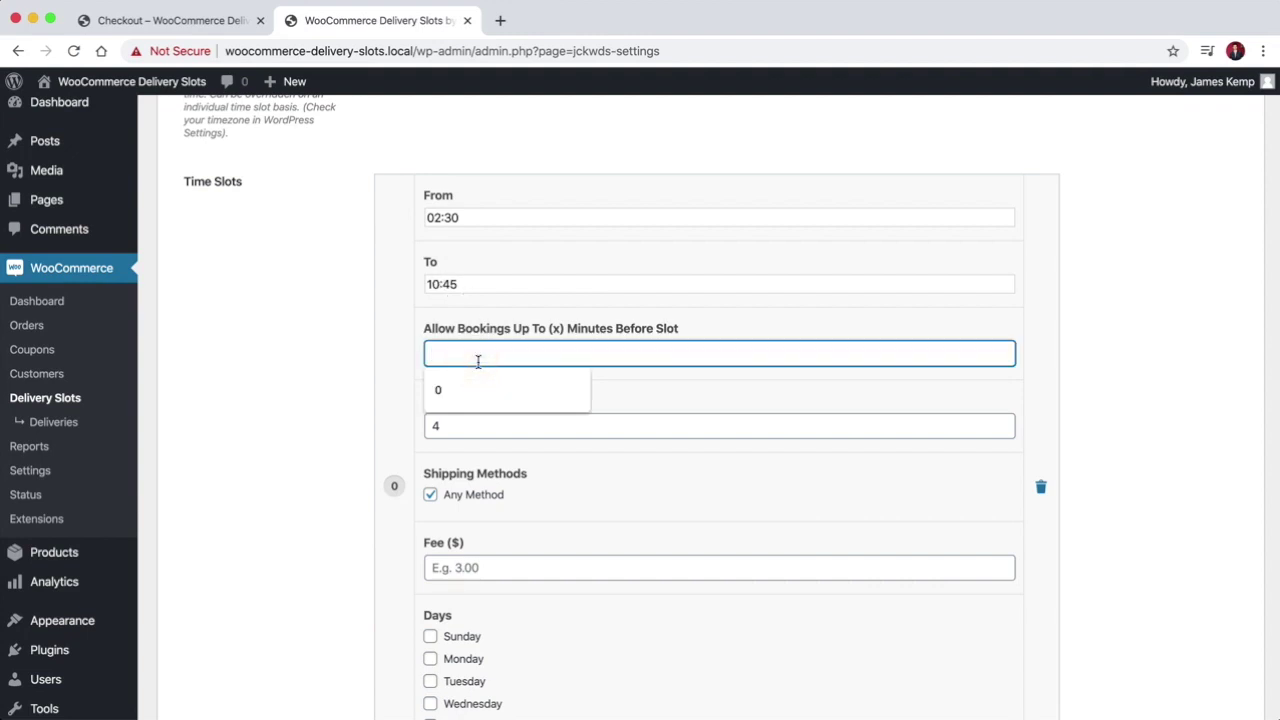
type("30")
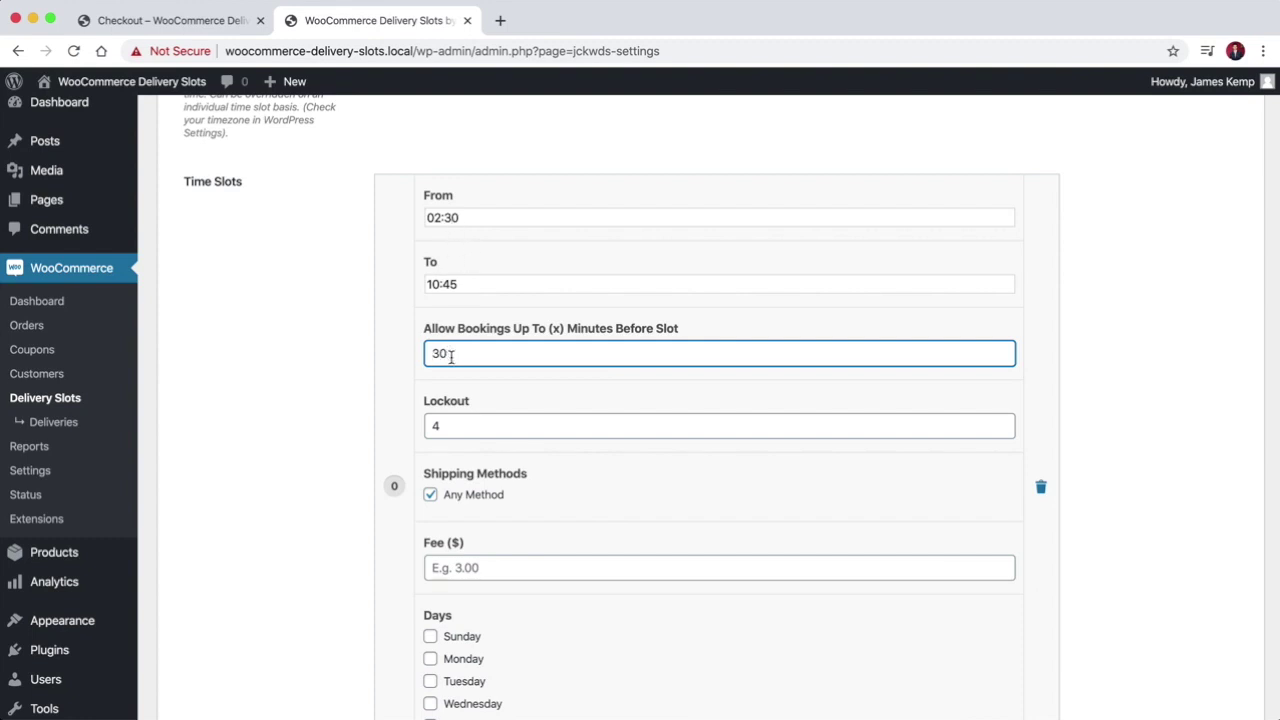
left_click(431, 218)
left_click(329, 334)
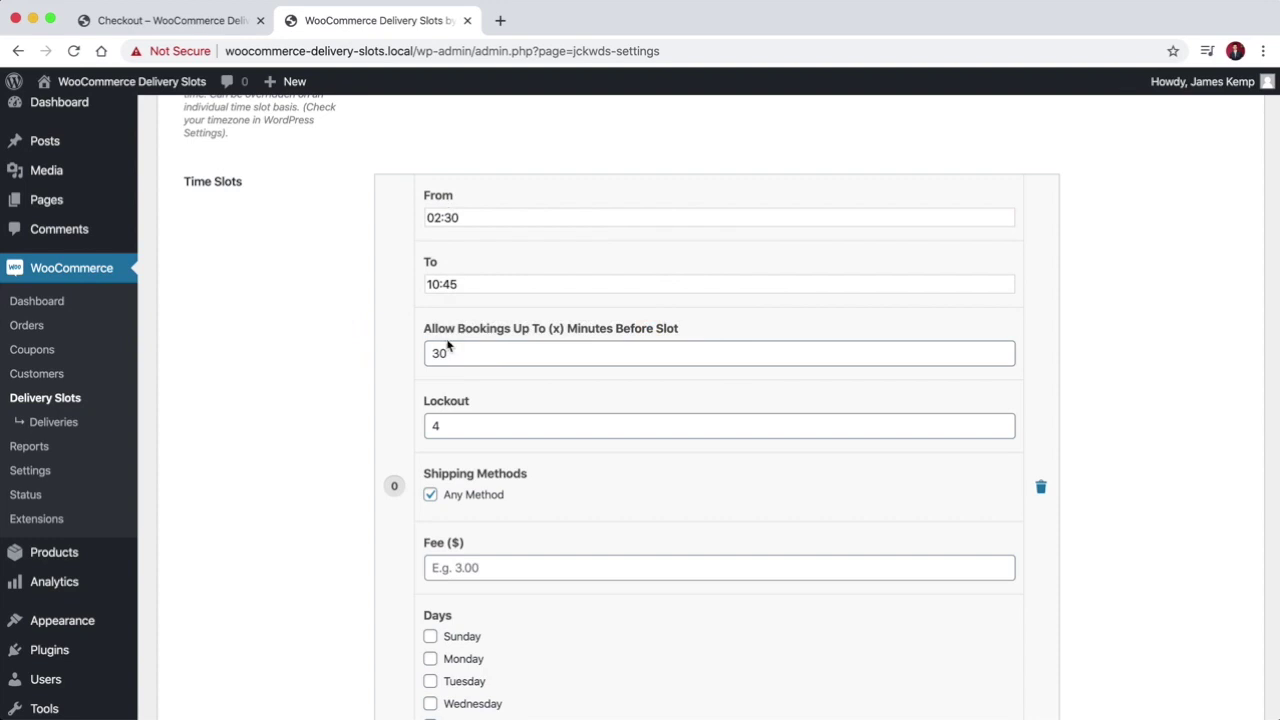
- Examine the first time slot's lockout and shipping methods settings
left_click(456, 430)
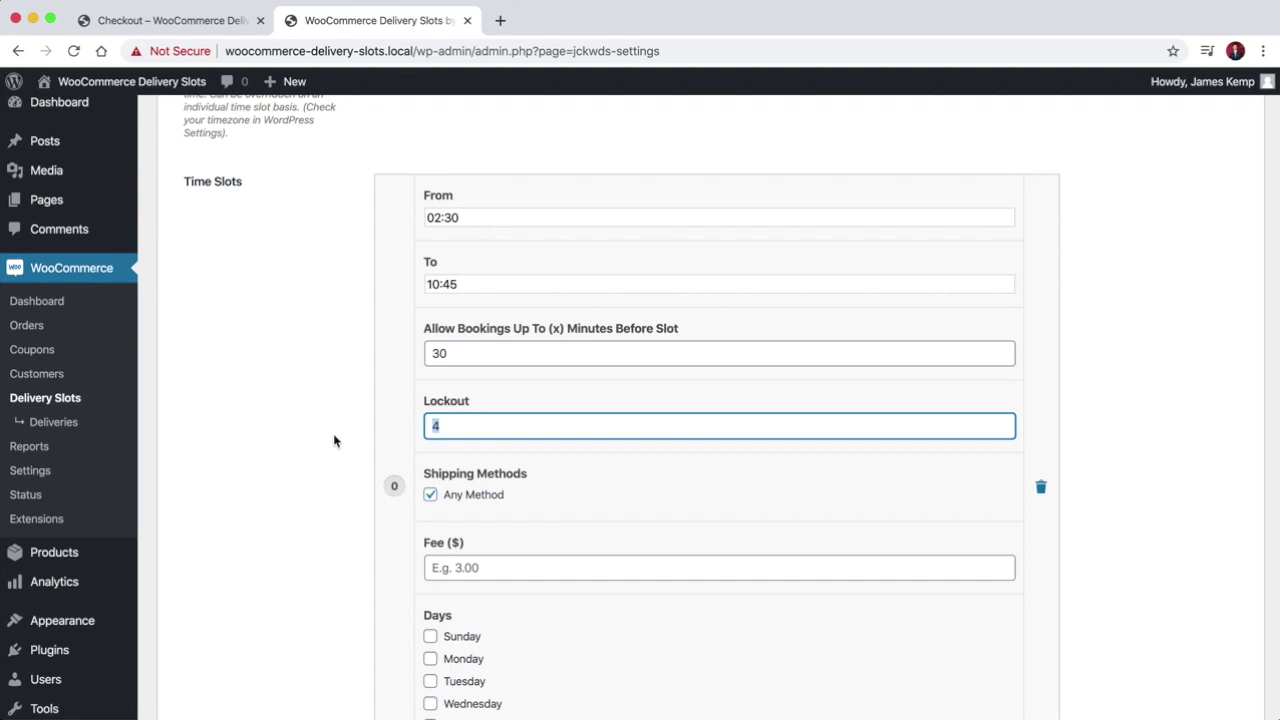
scroll(335, 441, "down", 2)
scroll(330, 443, "up", 1)
scroll(330, 443, "down", 1)
scroll(360, 443, "down", 2)
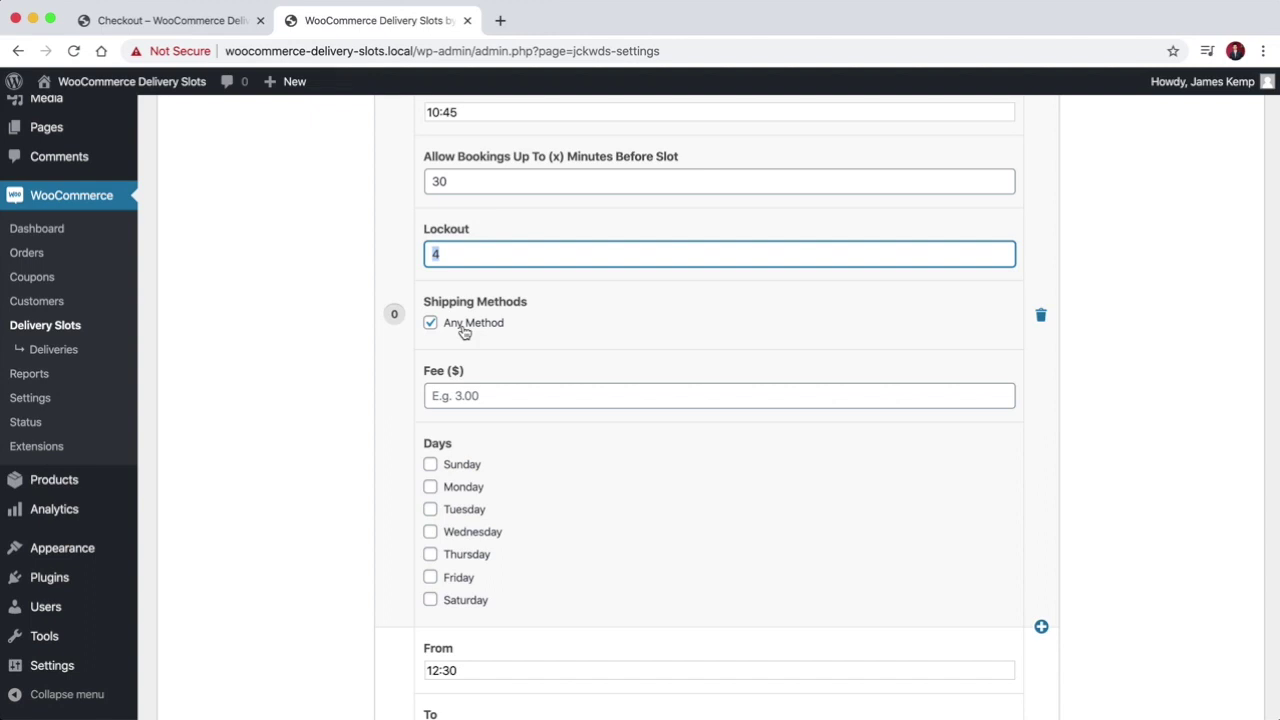
- Set the first time slot's fee to 2 and enable it on Monday, Tuesday, Thursday and Friday
left_click(450, 395)
left_click(334, 404)
left_click(450, 395)
type("2")
left_click(330, 401)
left_click(450, 487)
left_click(452, 509)
left_click(465, 558)
left_click(465, 578)
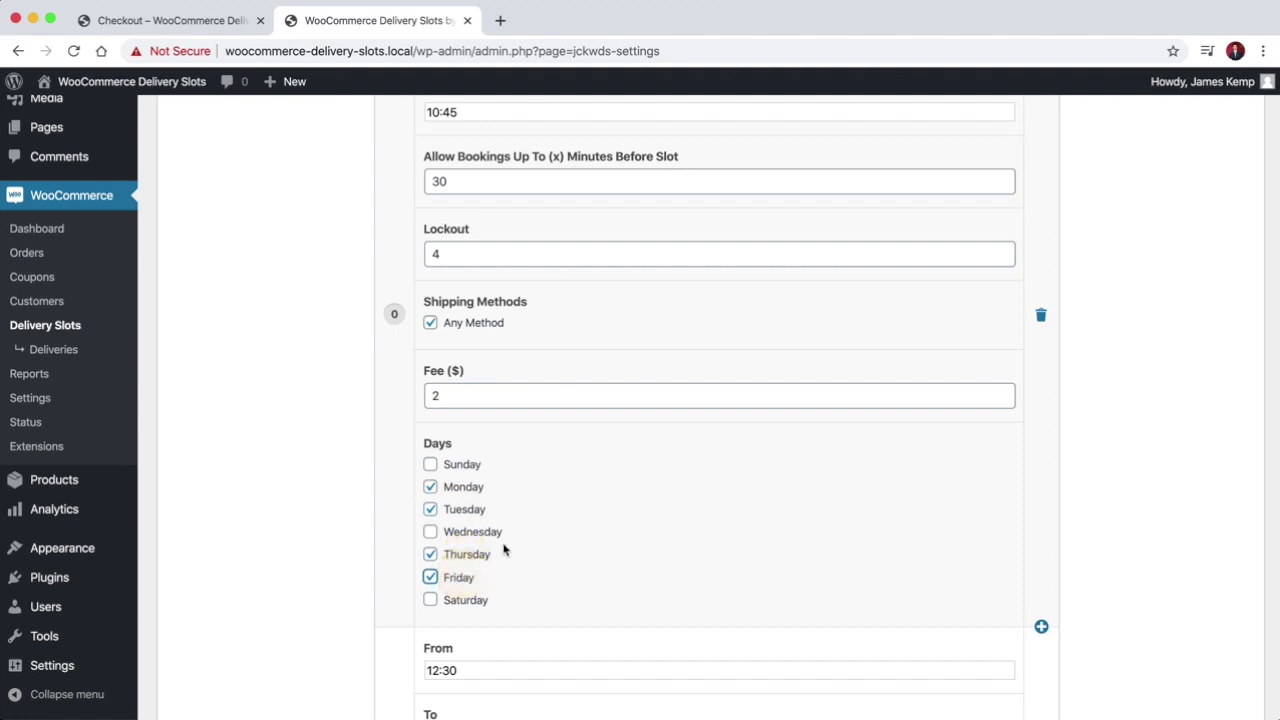
- Enable the 12:30 to 13:45 time slot on Monday through Friday
scroll(414, 243, "up", 4)
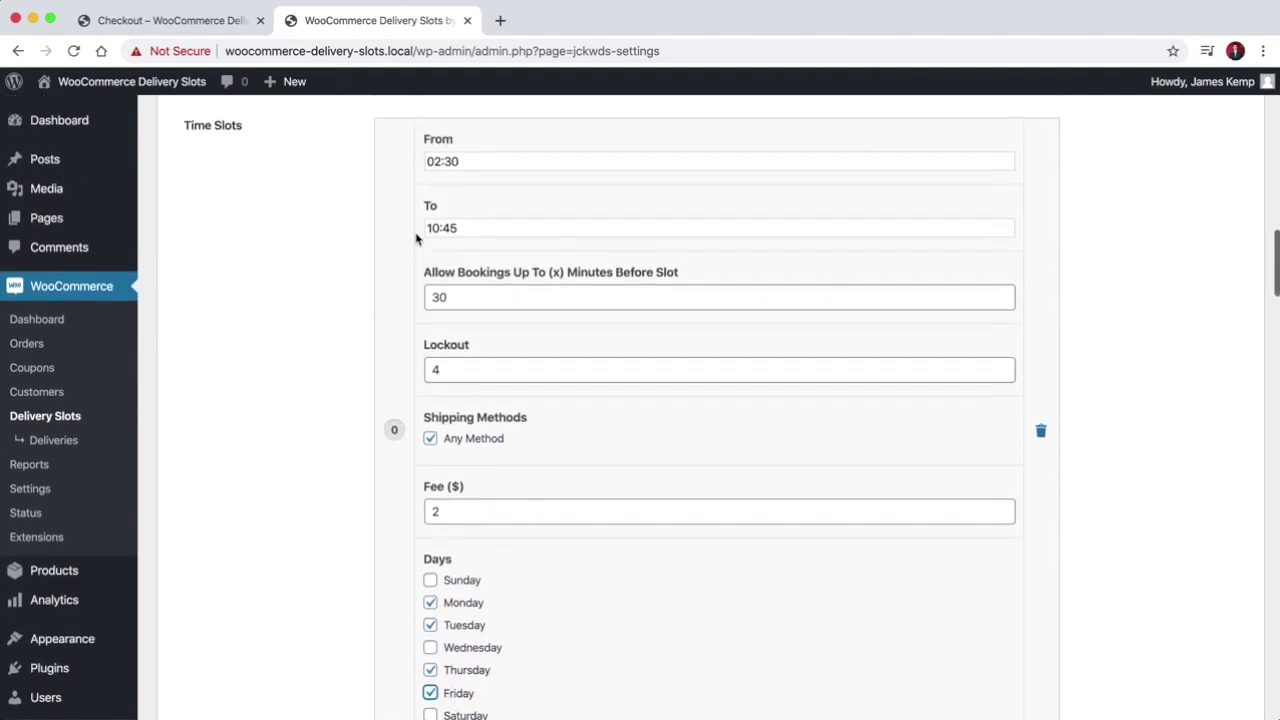
scroll(417, 239, "down", 4)
scroll(417, 240, "down", 10)
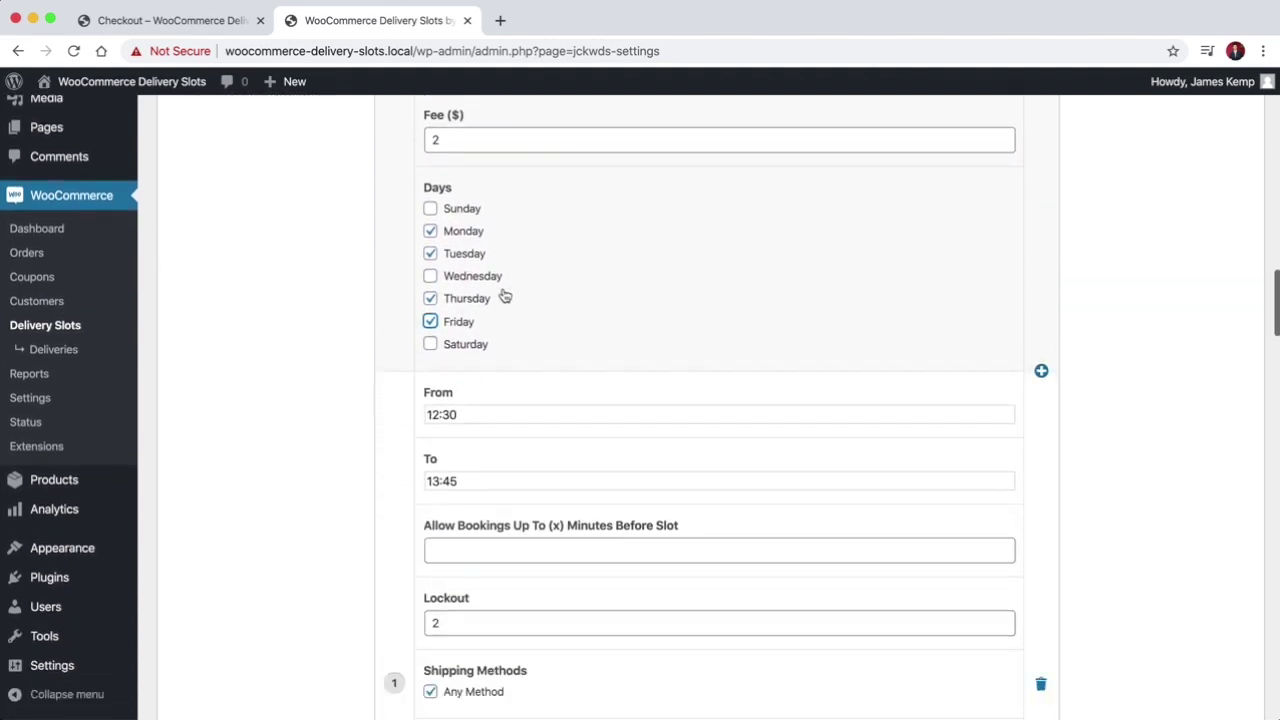
left_click(463, 458)
left_click(460, 480)
left_click(460, 502)
left_click(460, 525)
left_click(458, 548)
- Enable the 14:30 to 18:45 time slot on all seven days, Sunday through Saturday
scroll(593, 546, "down", 10)
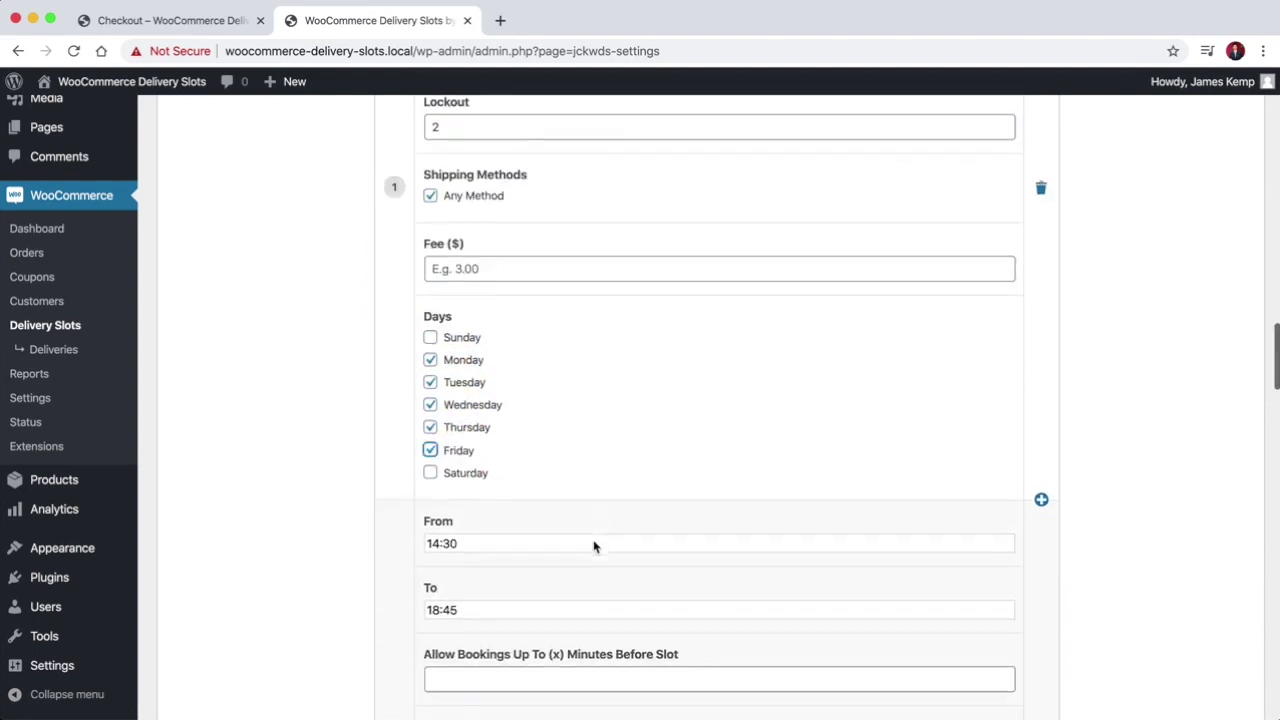
scroll(593, 546, "down", 2)
left_click(460, 366)
left_click(462, 385)
left_click(462, 407)
left_click(462, 430)
left_click(462, 452)
left_click(458, 475)
left_click(460, 497)
- Select two delivery days for the 01:00 to 23:00 time slot and save the plugin settings
scroll(565, 484, "down", 10)
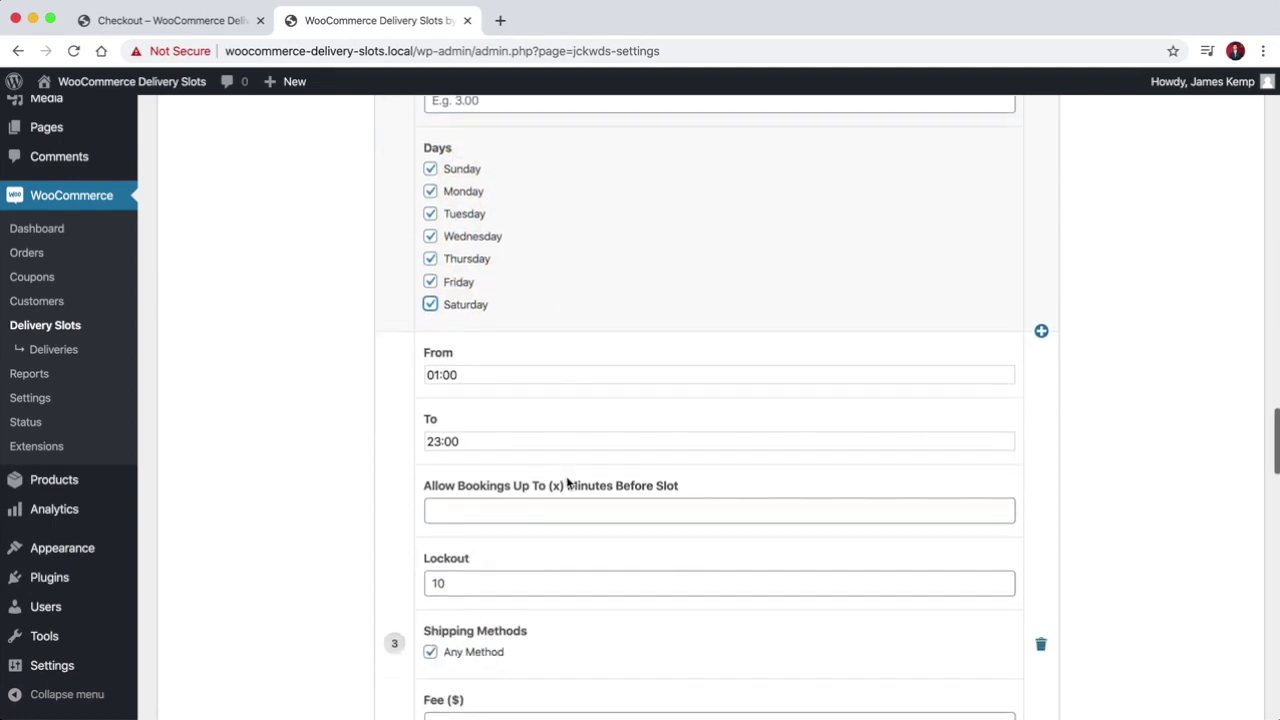
left_click(462, 426)
left_click(466, 449)
scroll(572, 474, "down", 6)
scroll(569, 480, "down", 15)
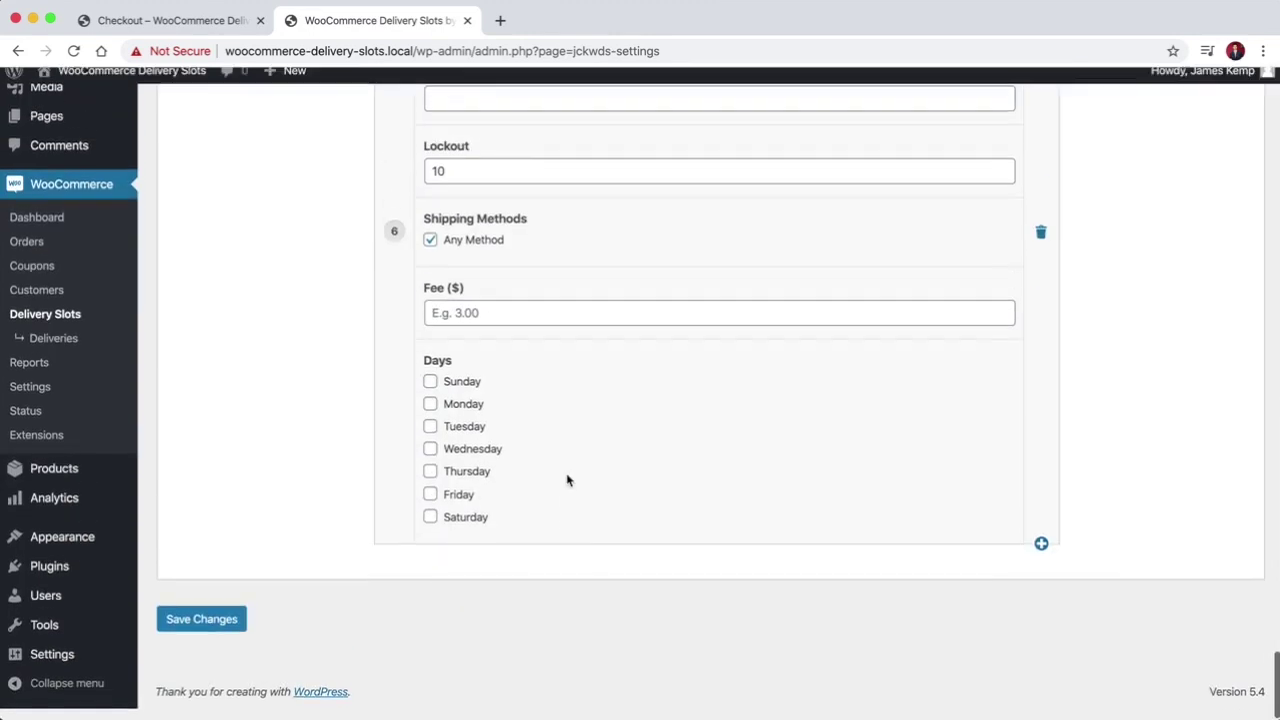
left_click(221, 632)
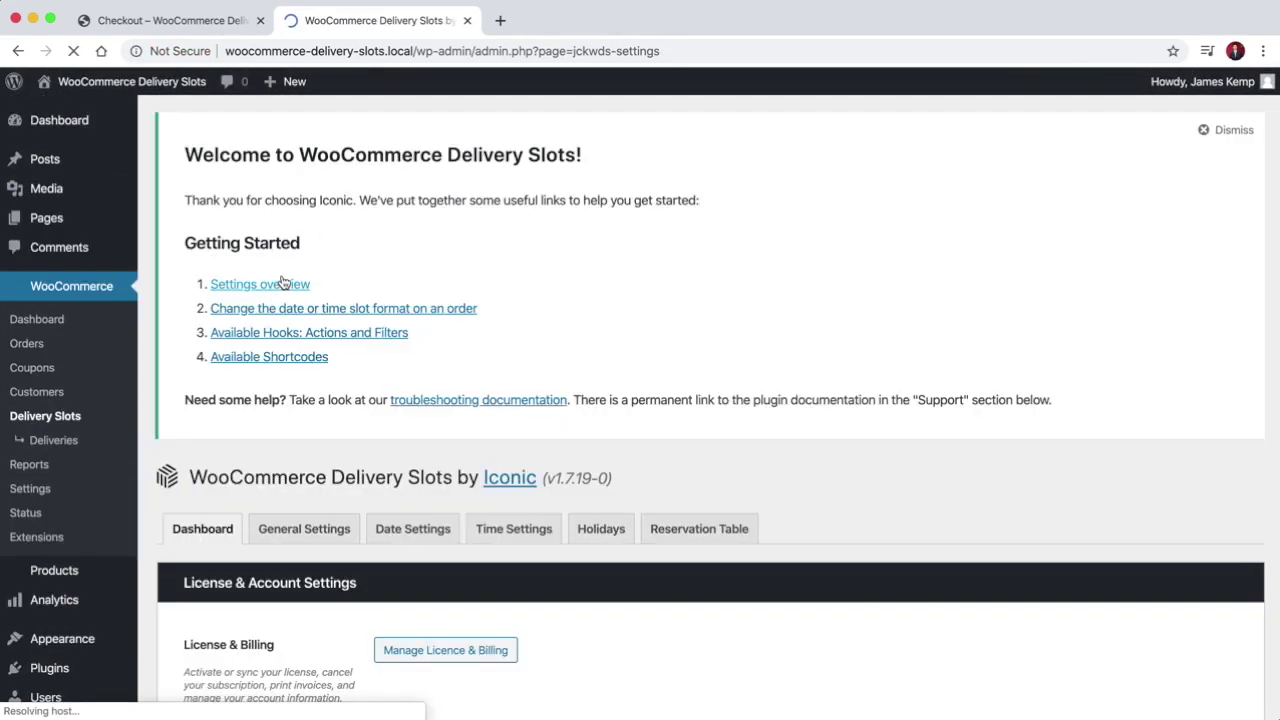
- Reload the storefront checkout page and choose 06/04/2020 as the delivery date
left_click(172, 21)
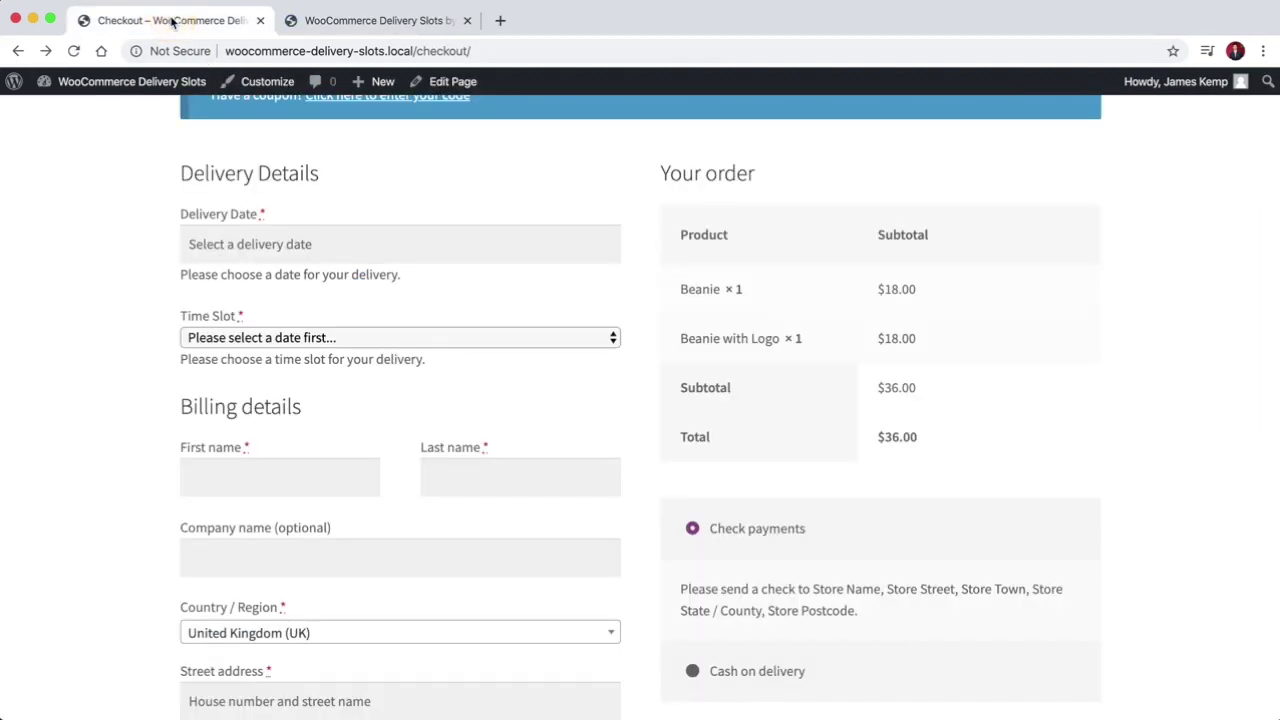
key("super+r")
left_click(233, 243)
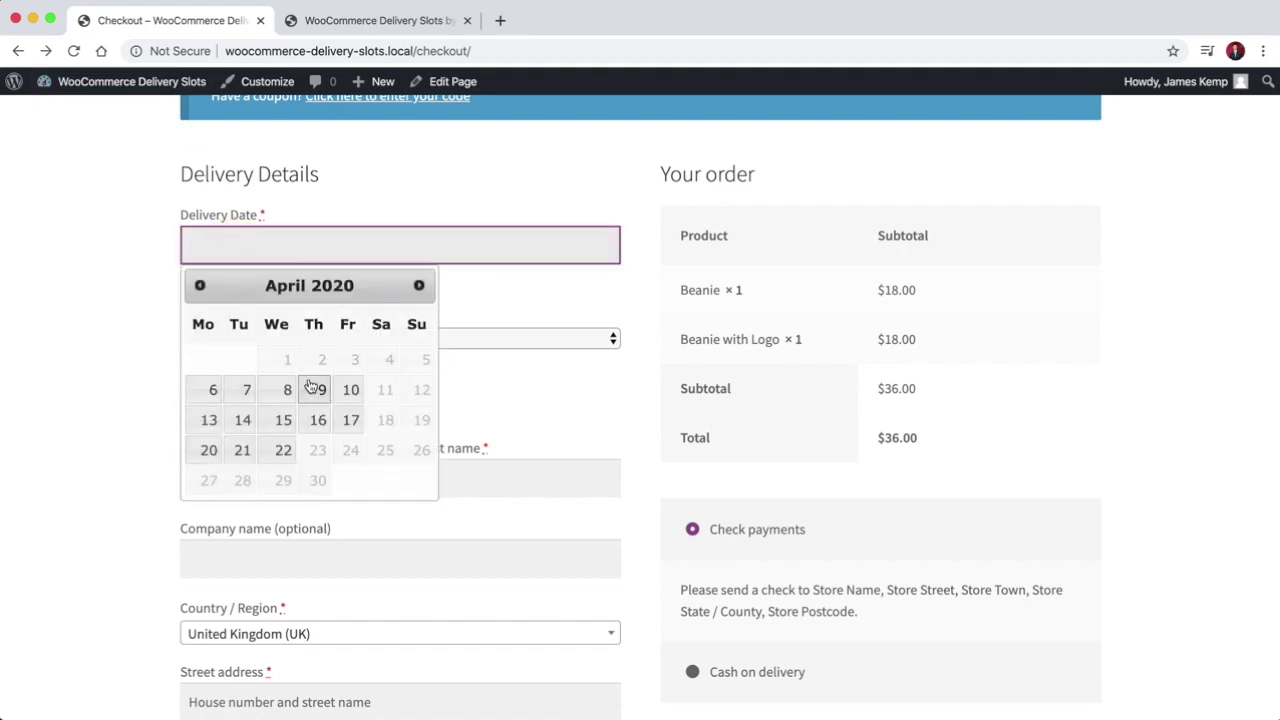
left_click(212, 394)
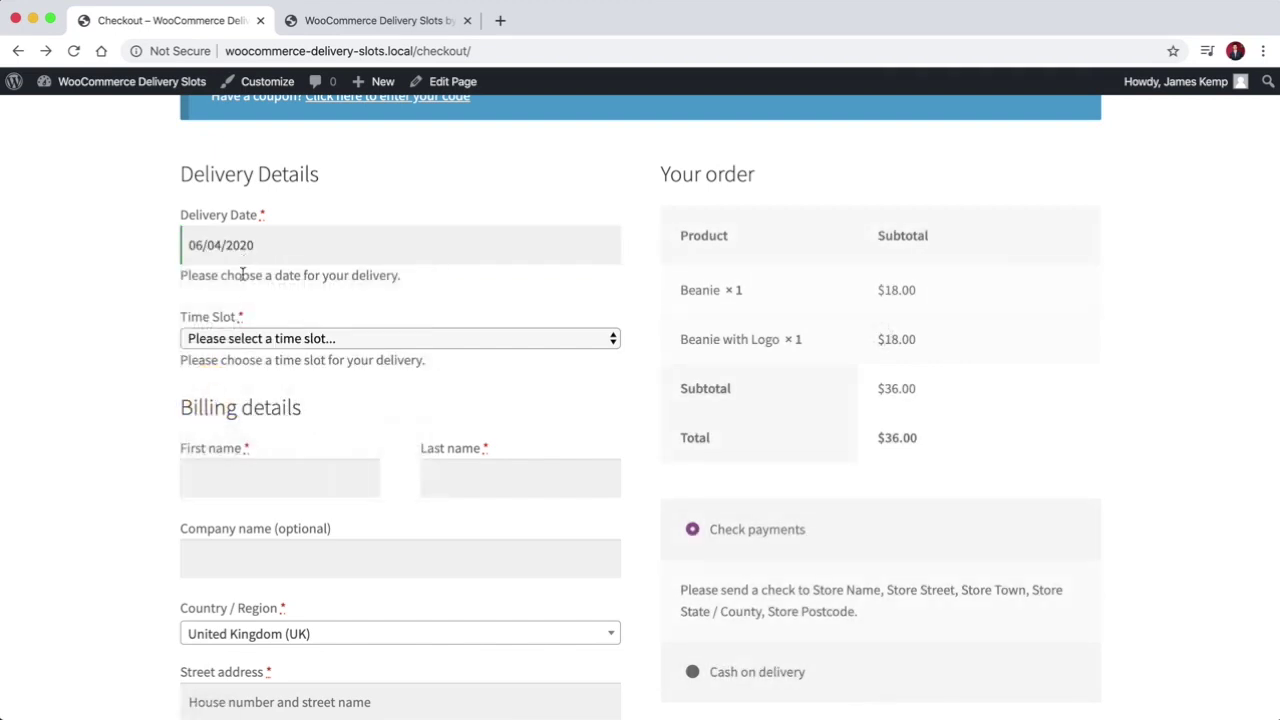
- Choose the 02:30 AM - 10:45 AM time slot and check the delivery fee in the order summary
left_click(233, 344)
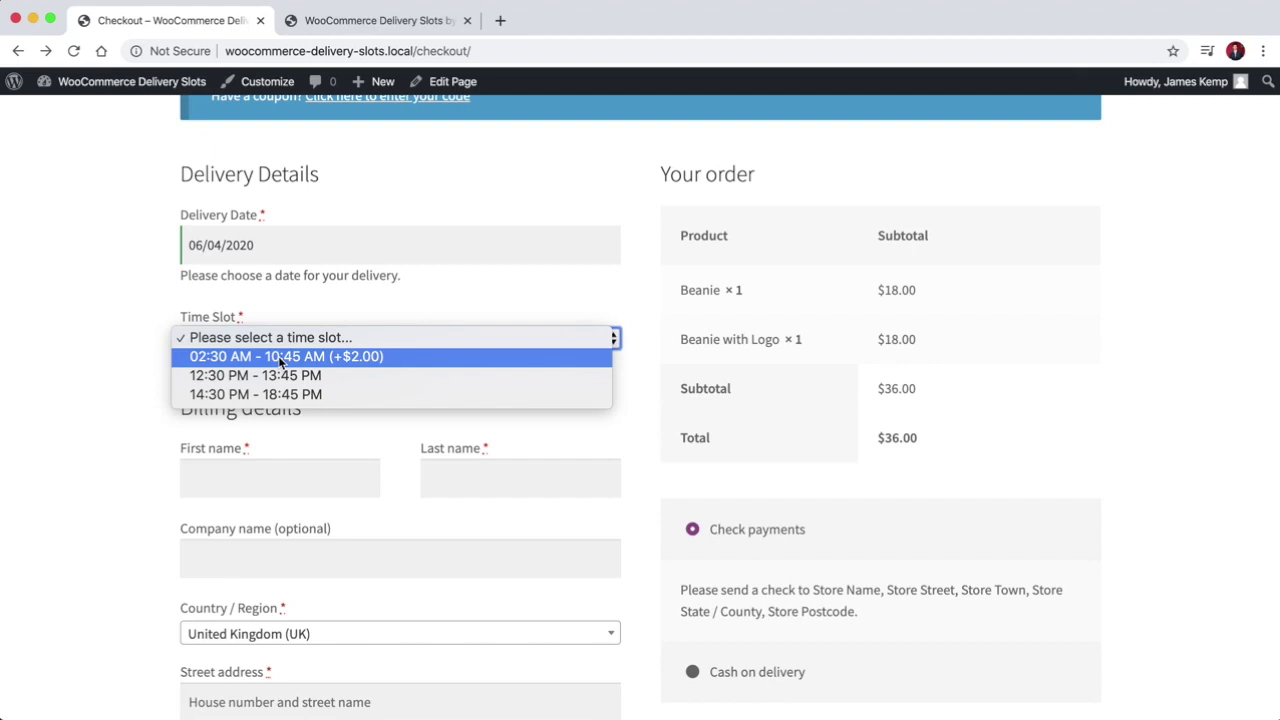
left_click(282, 360)
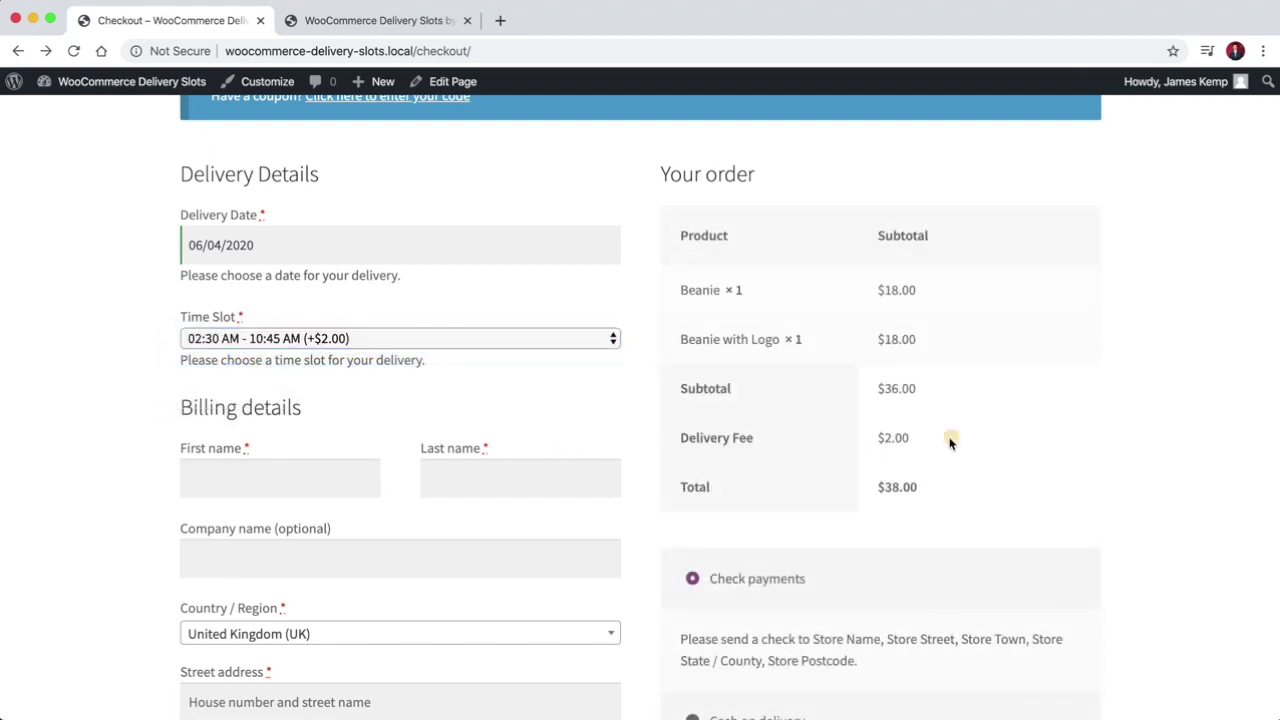
left_click_drag(957, 443, 674, 436)
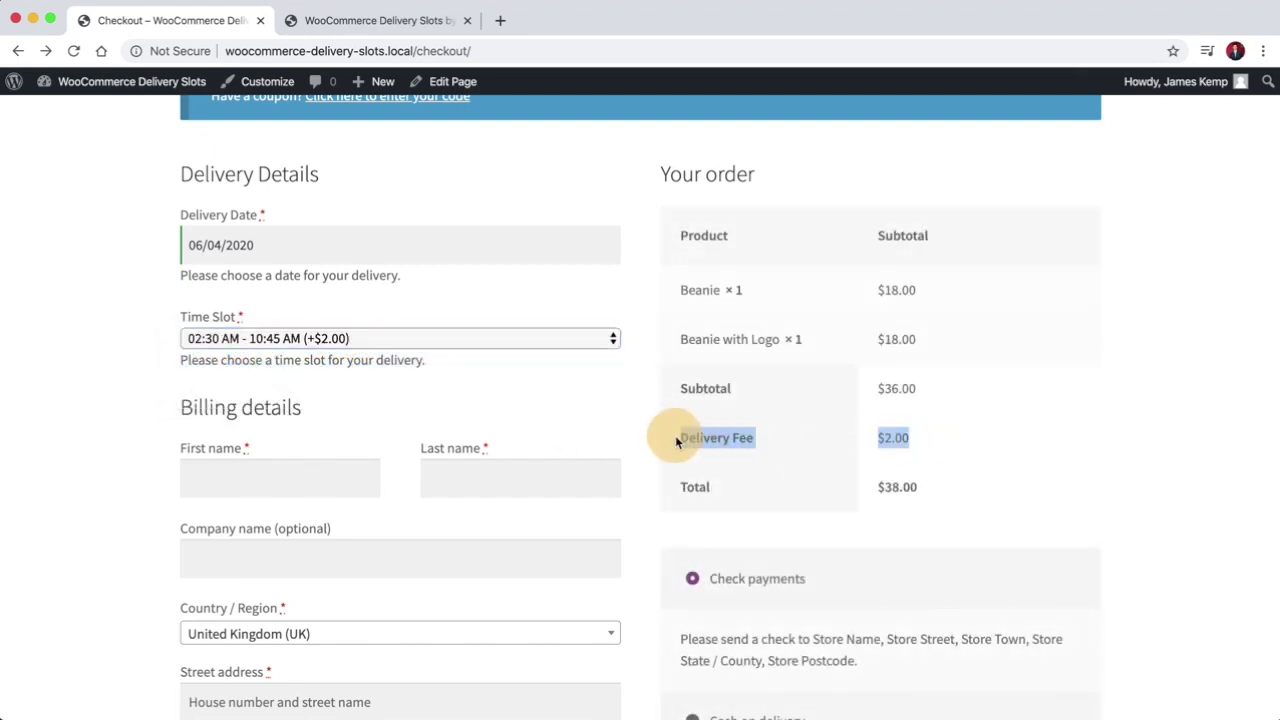
left_click(772, 473)
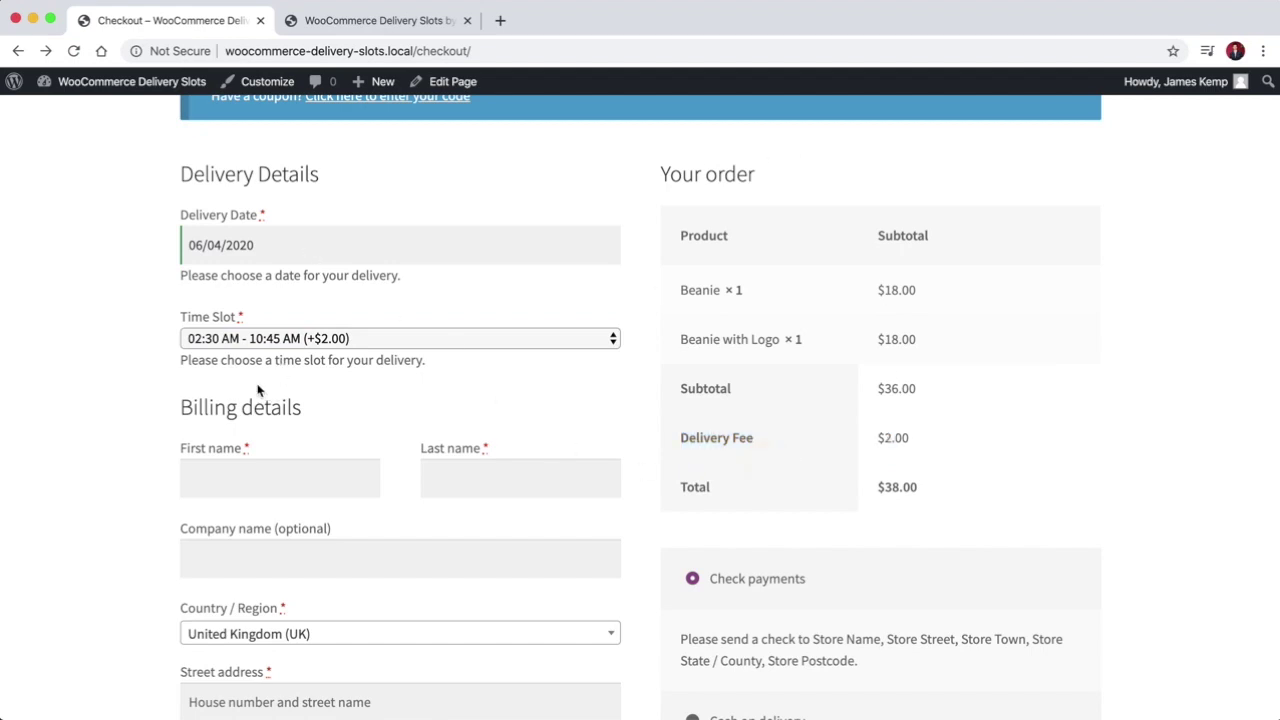
- Fill in the billing details with the customer's saved name, company, address, phone and e-mail
scroll(224, 405, "down", 5)
left_click(232, 281)
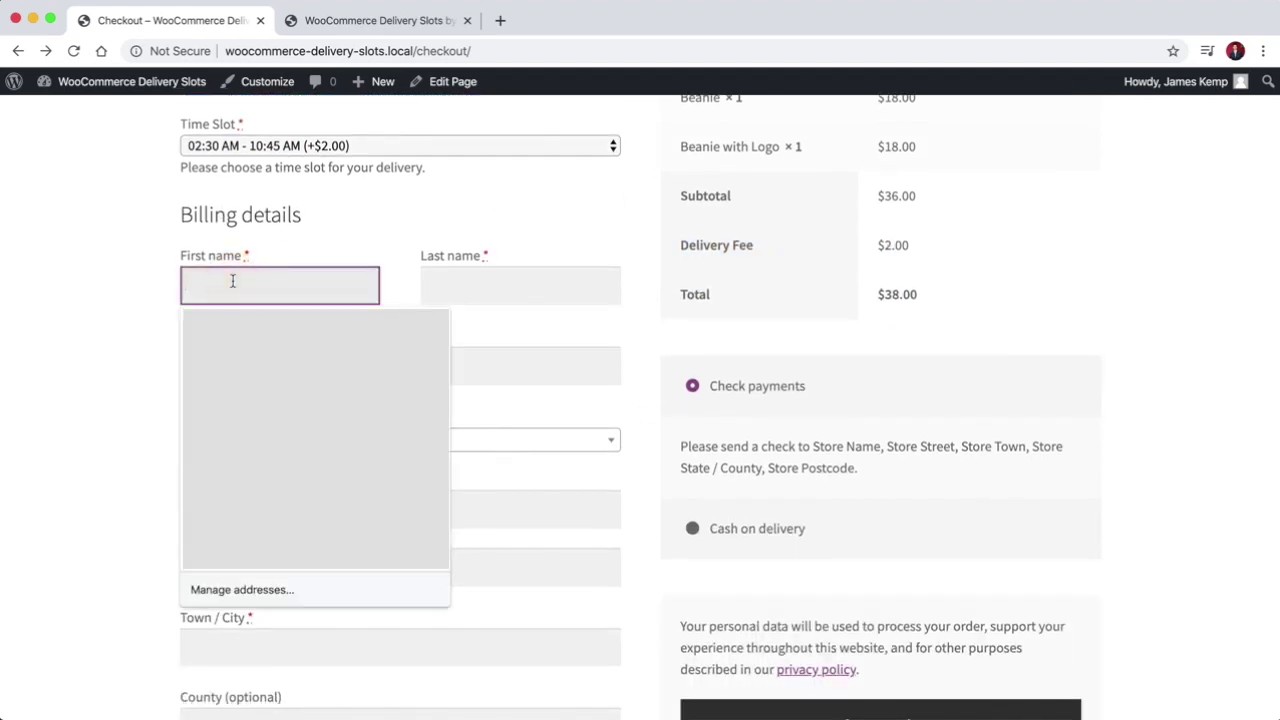
type("Jam")
key("Down")
key("Return")
scroll(110, 360, "down", 2)
scroll(119, 357, "down", 2)
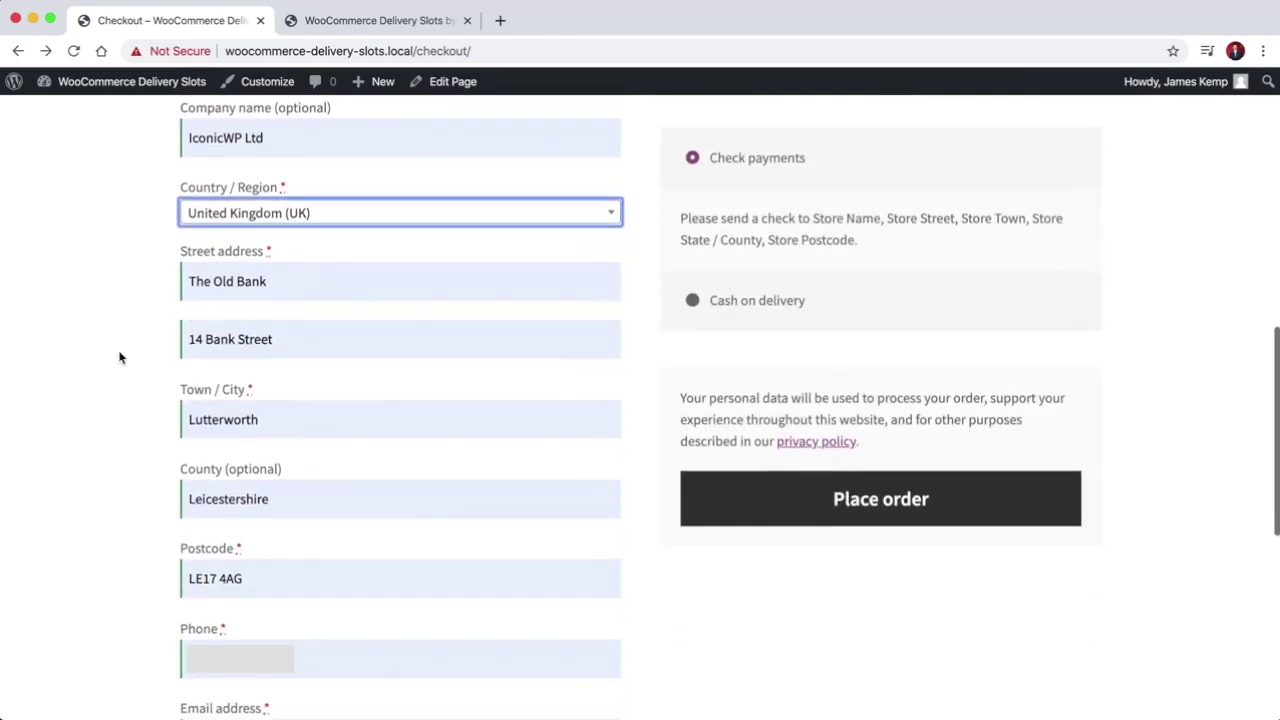
- Choose Cash on delivery as the payment method and place the order
left_click(757, 280)
scroll(300, 326, "down", 4)
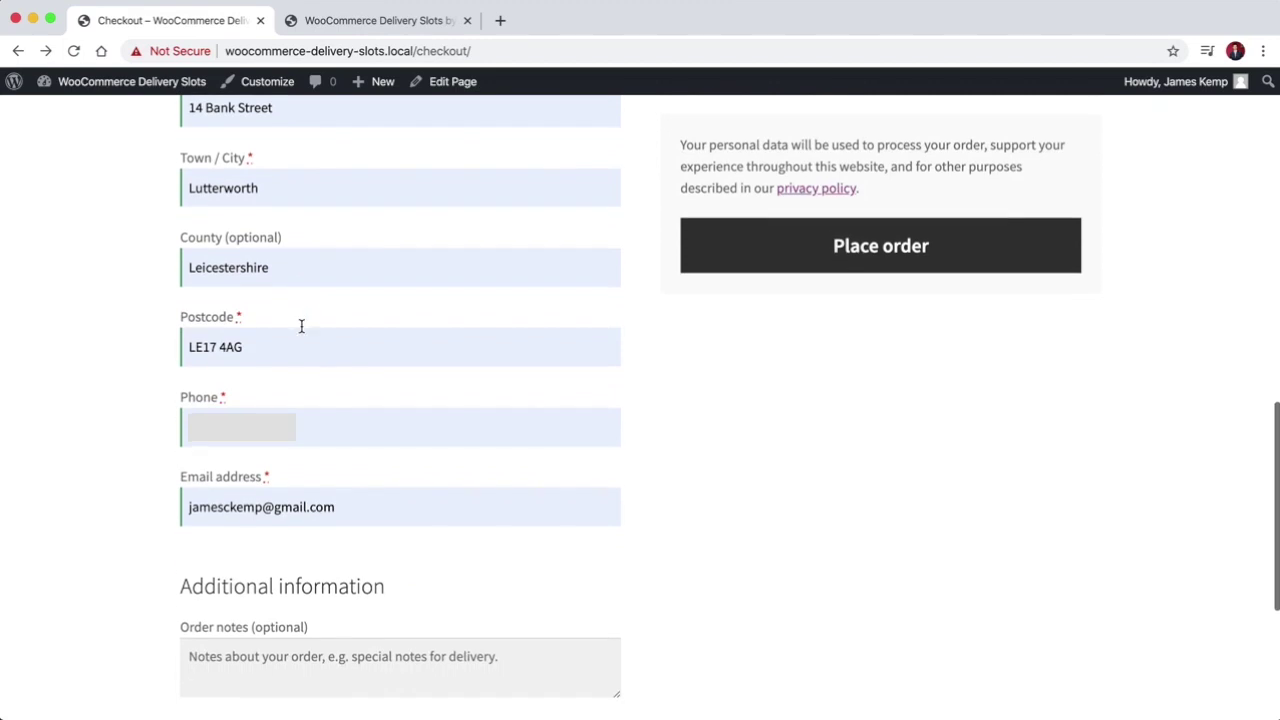
scroll(520, 346, "up", 4)
left_click(857, 466)
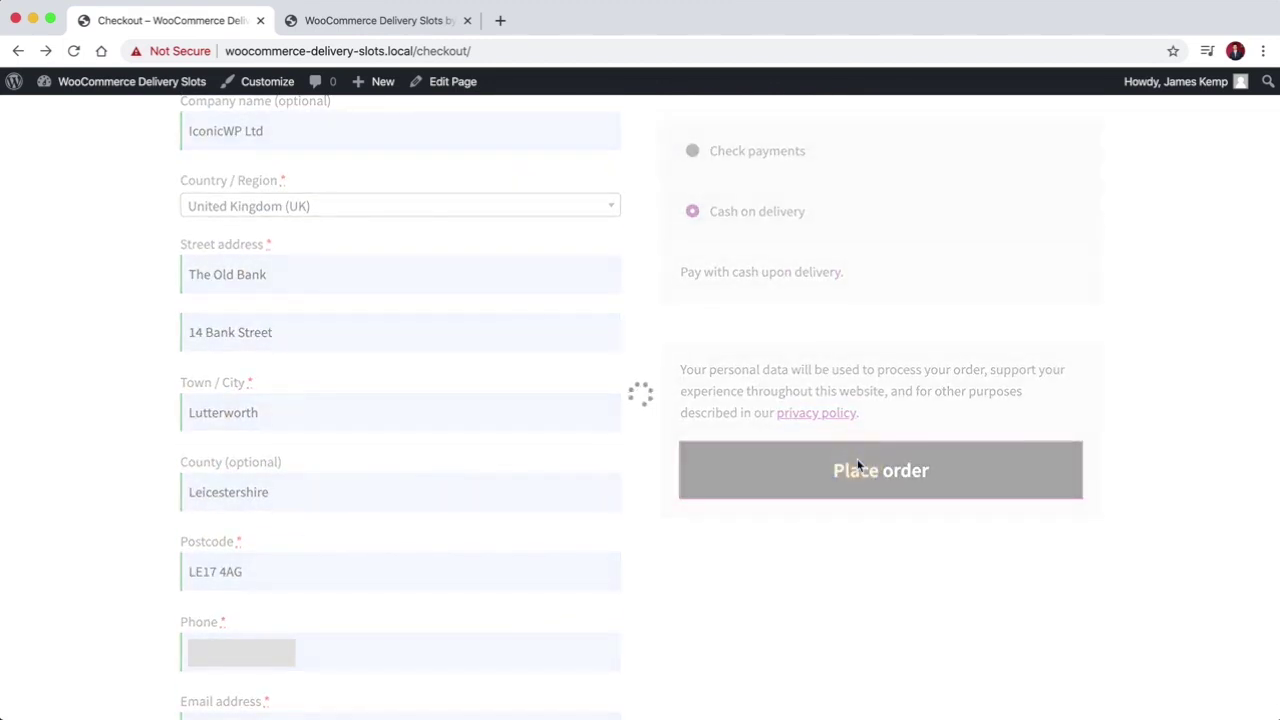
- Review the order confirmation down to its delivery date, time slot and billing address
scroll(556, 403, "down", 10)
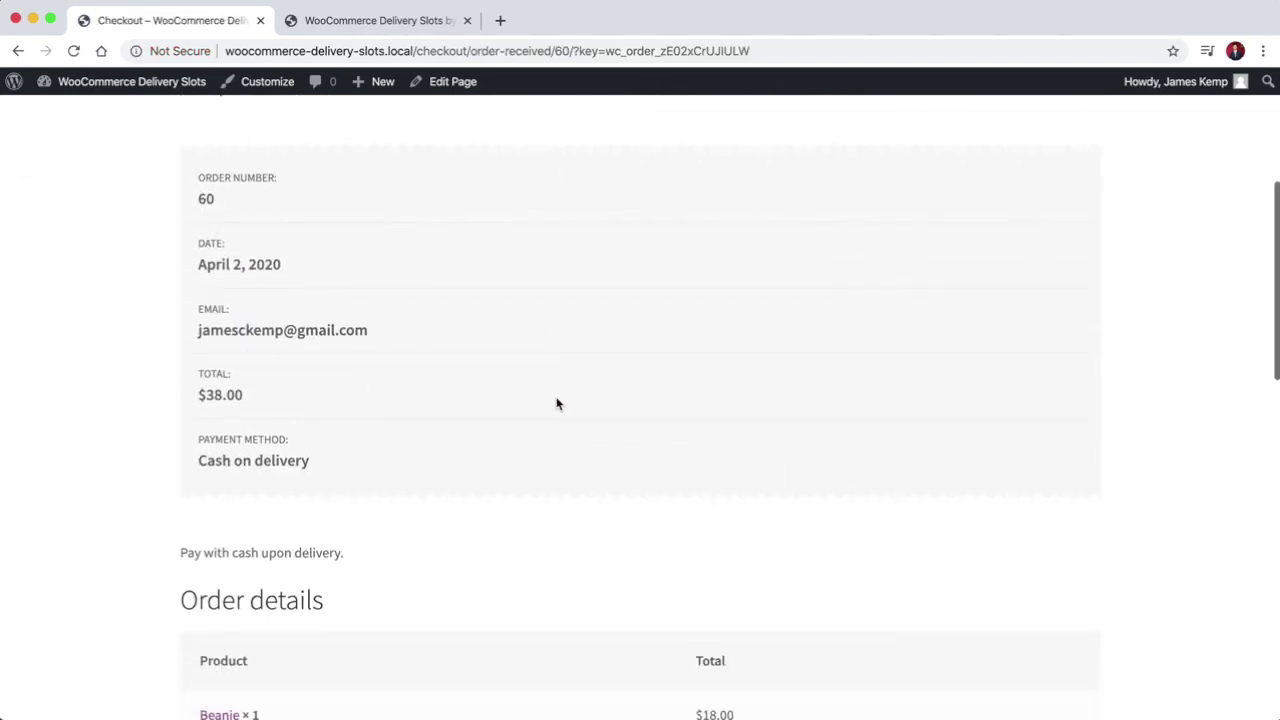
scroll(559, 404, "down", 1)
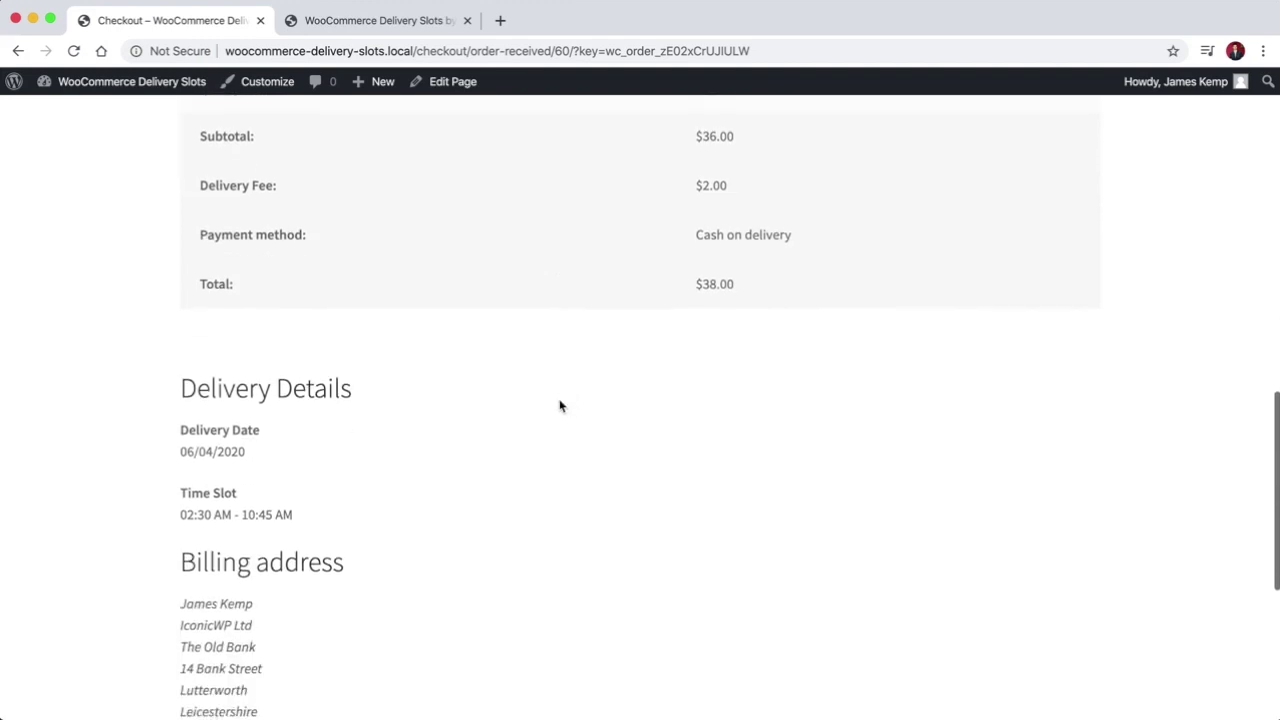
left_click_drag(182, 428, 346, 520)
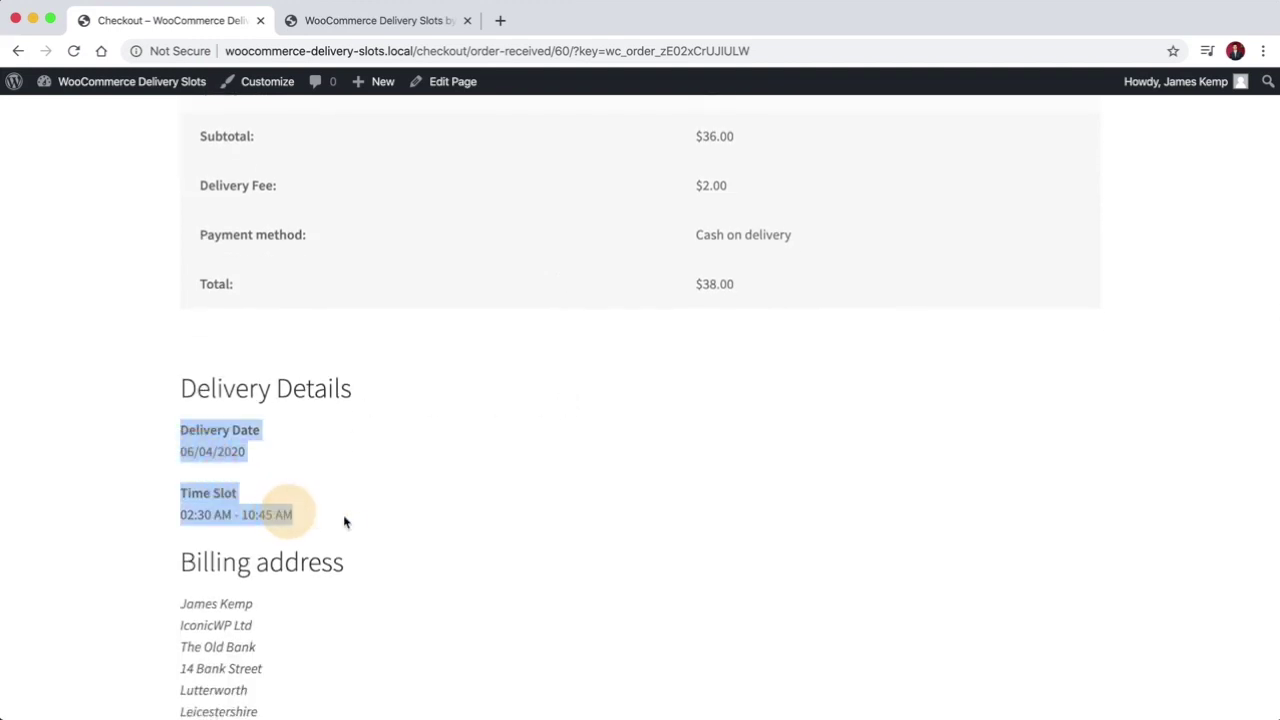
left_click(355, 520)
scroll(391, 498, "down", 2)
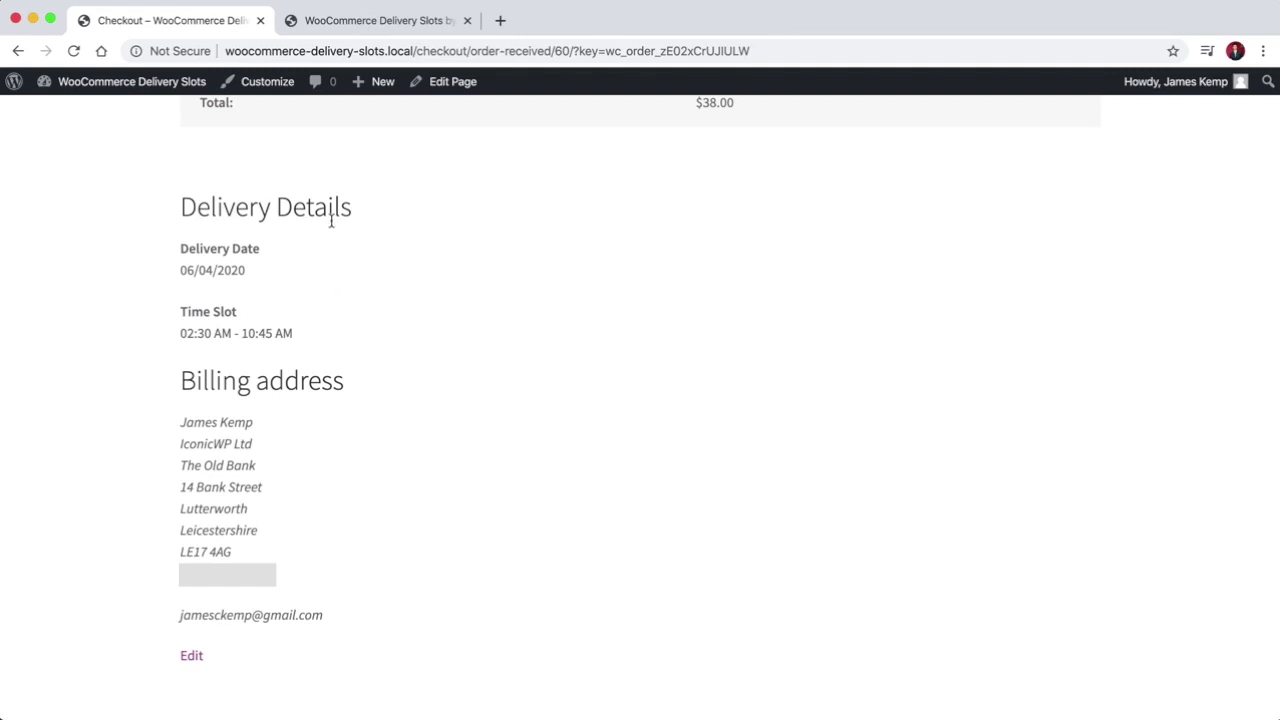
- Open the Deliveries page in the WordPress admin and examine the upcoming delivery's date, time slot and order
left_click(363, 25)
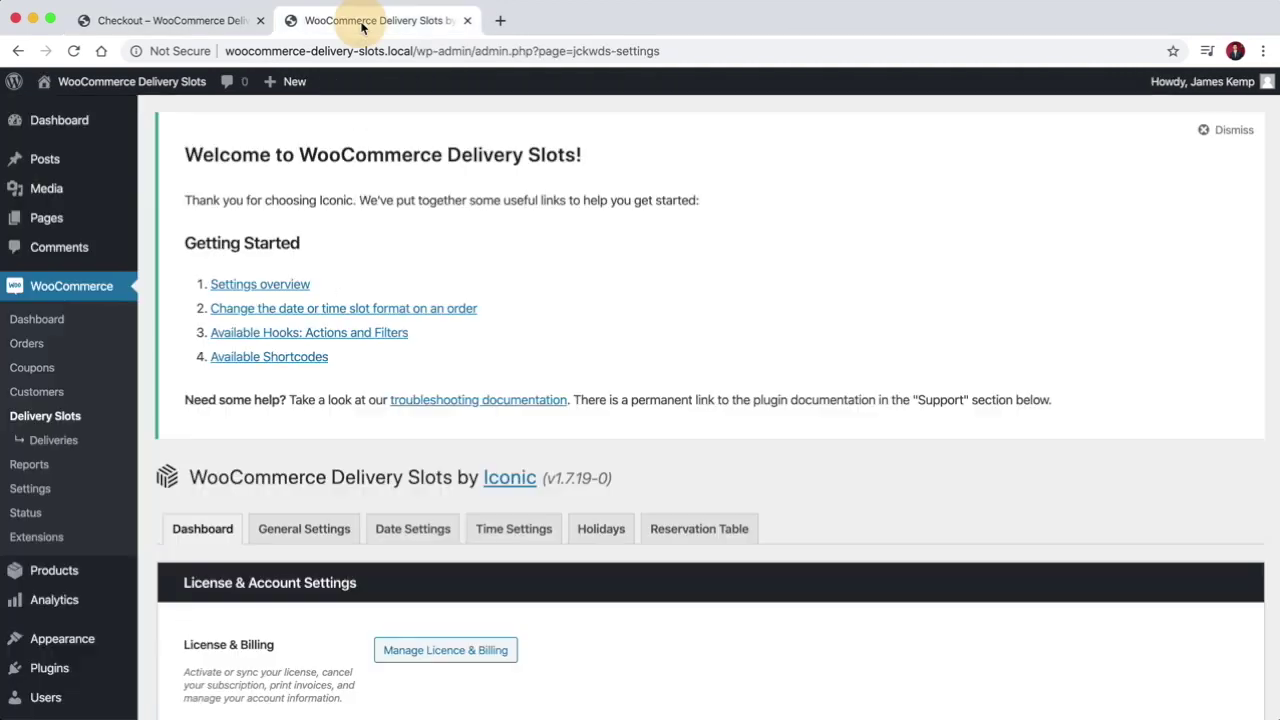
left_click(54, 440)
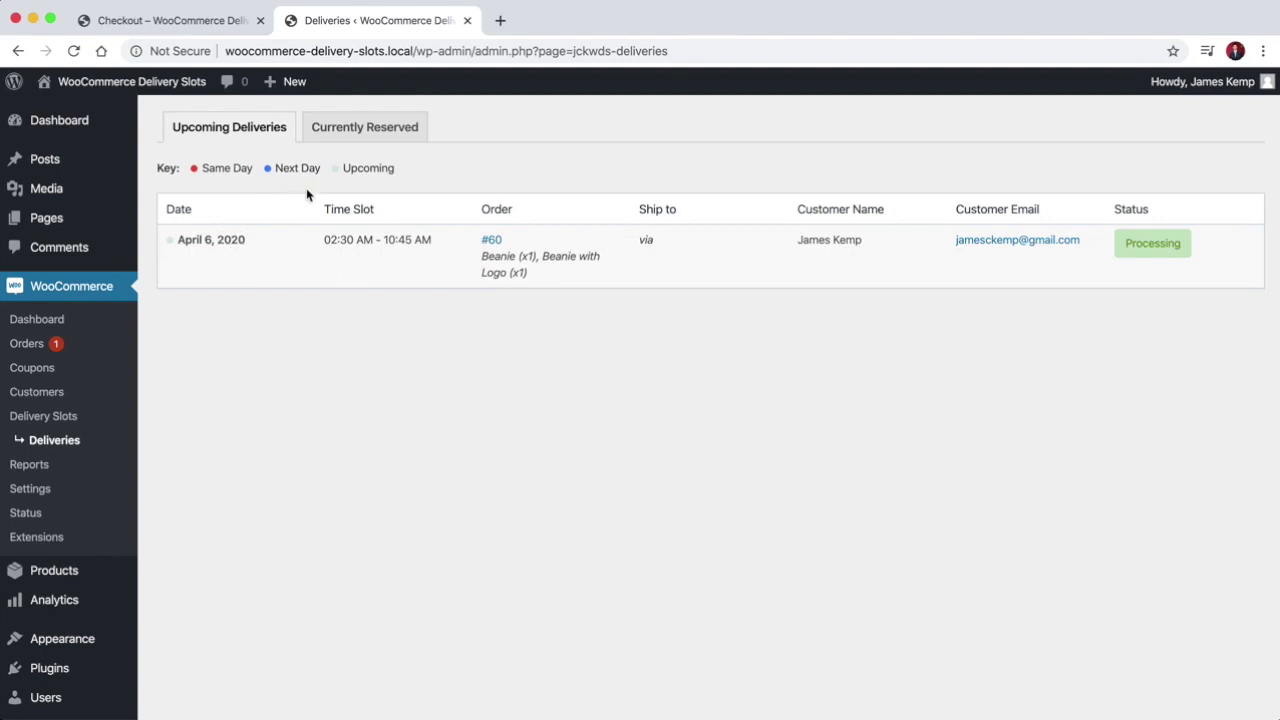
left_click_drag(199, 235, 249, 240)
left_click(249, 240)
left_click_drag(330, 241, 458, 247)
left_click(345, 253)
triple_click(553, 280)
left_click(612, 314)
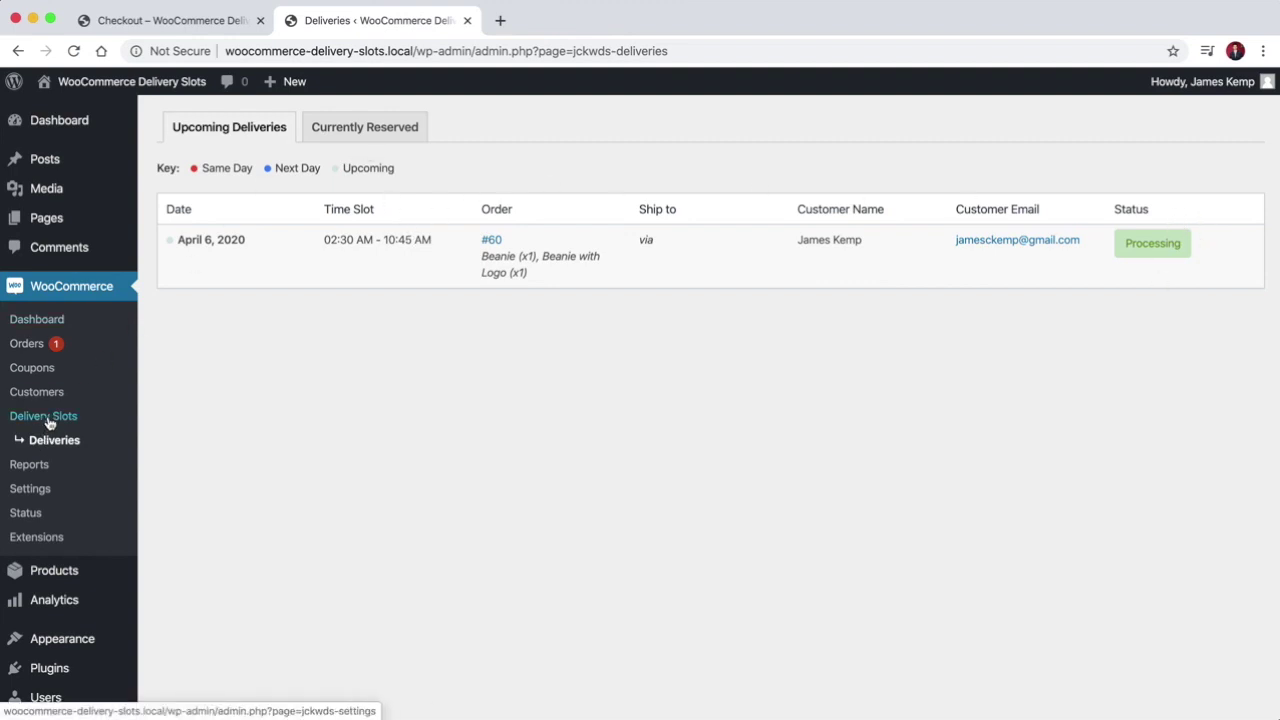
- Open the WooCommerce orders list and sort it by delivery, first ascending and then descending
left_click(30, 345)
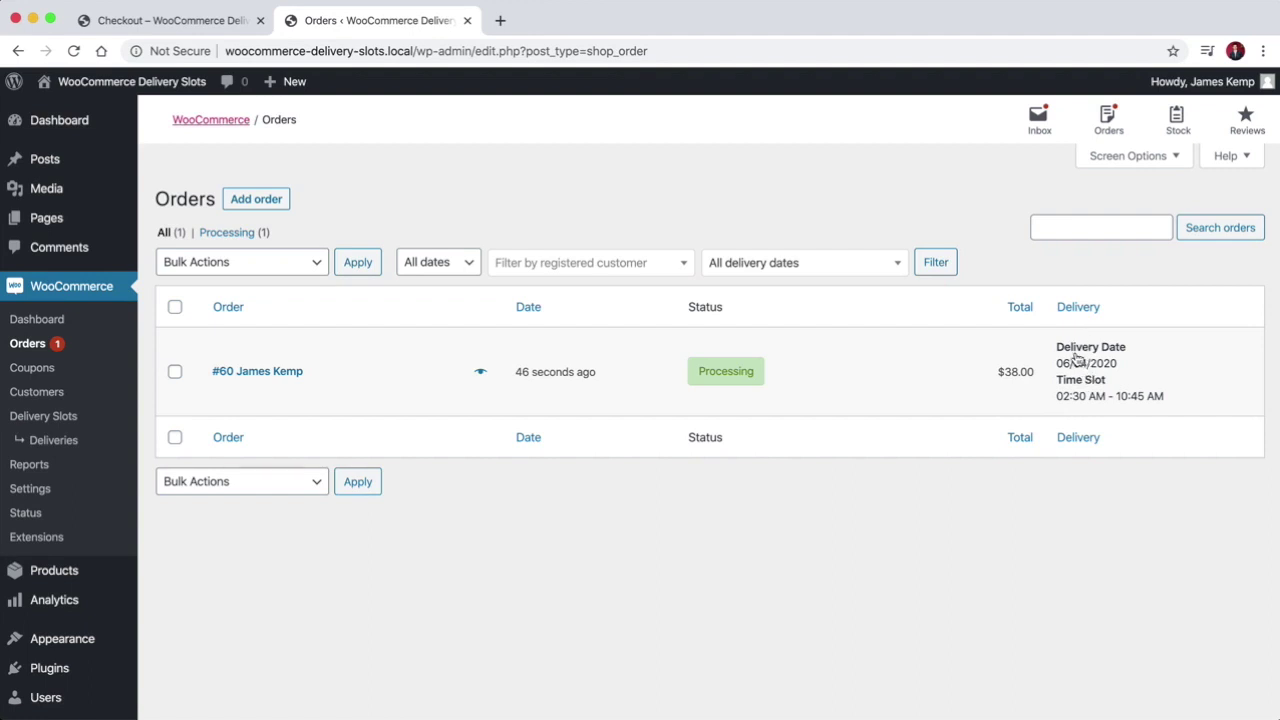
left_click(1080, 310)
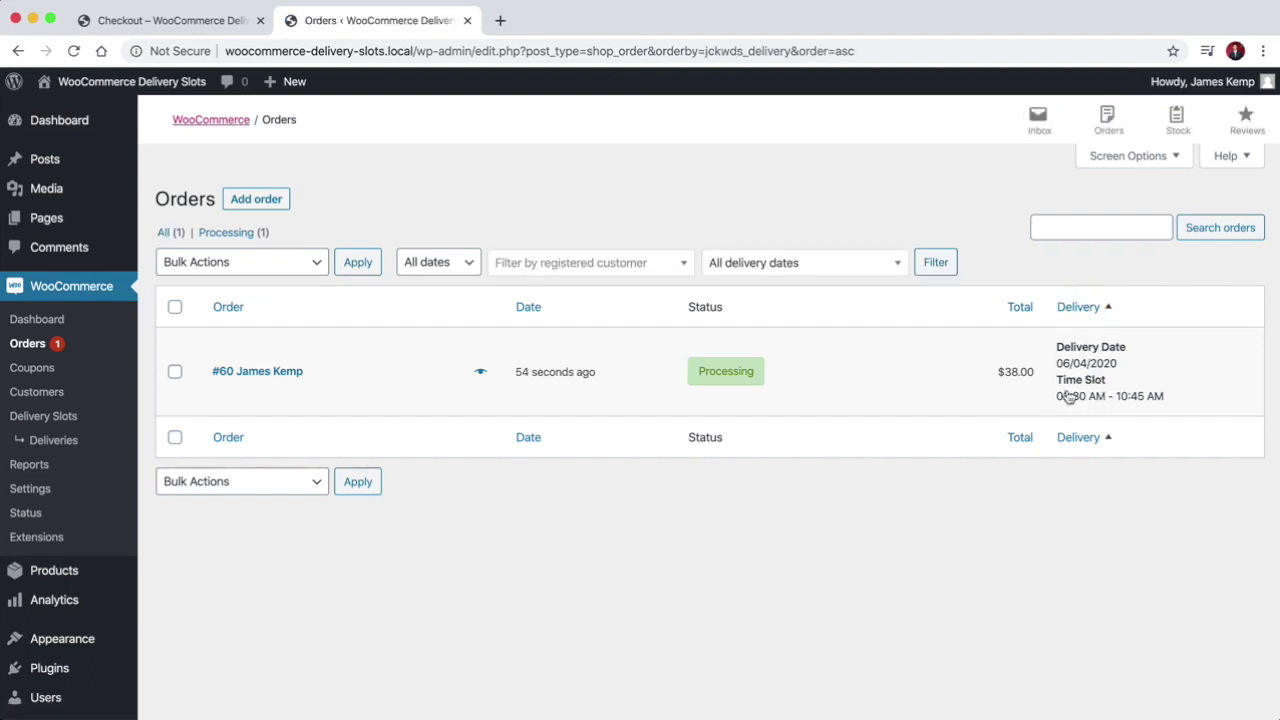
left_click(1078, 309)
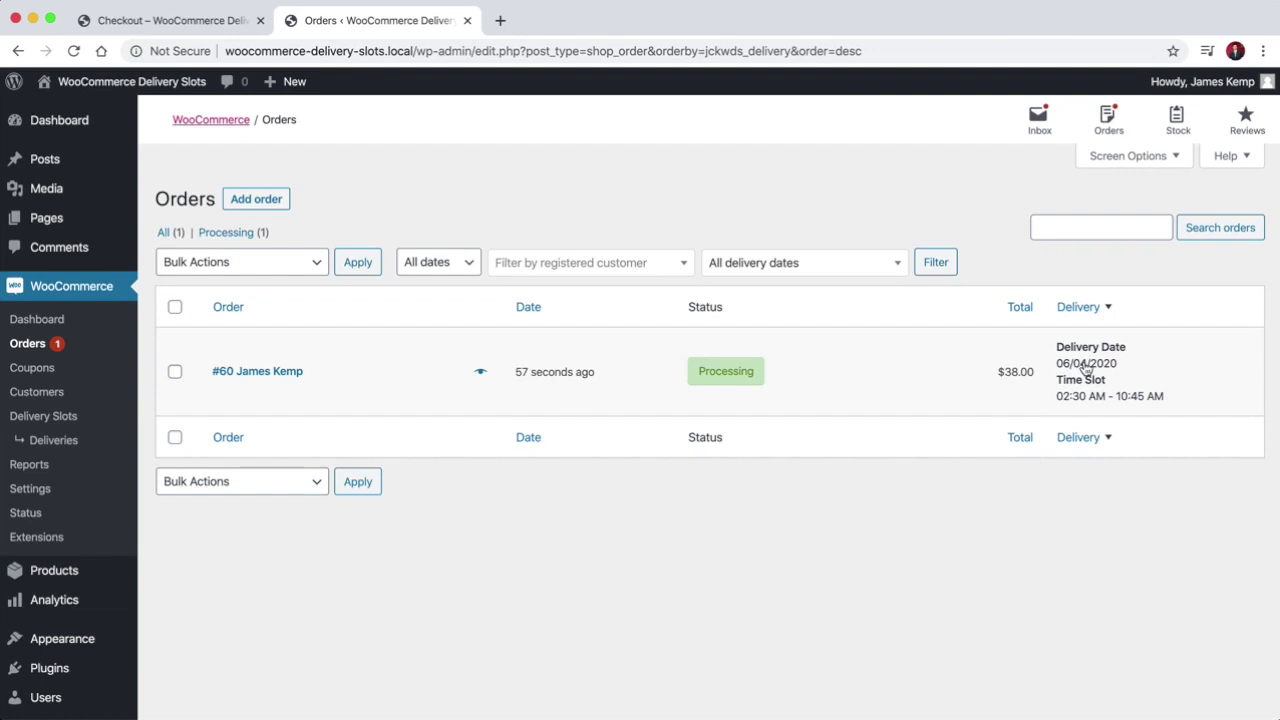
- Filter the orders by delivery date, first for Today and then for Tomorrow
left_click(818, 264)
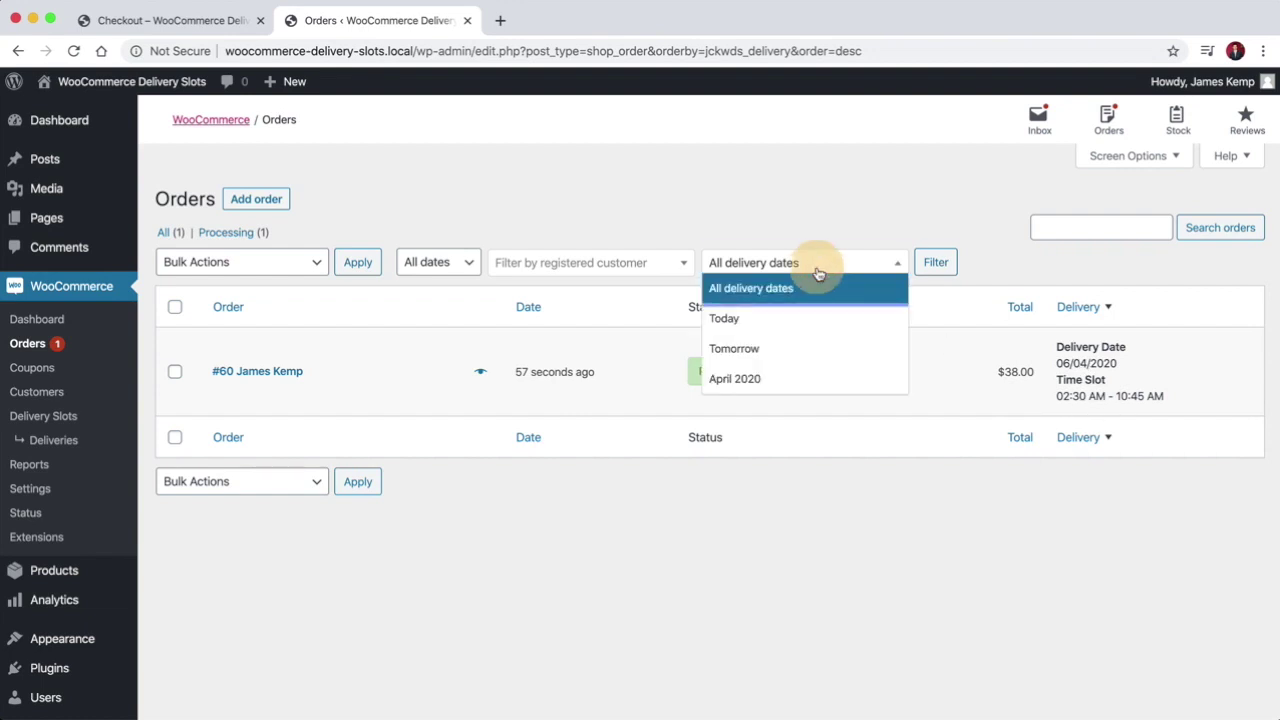
left_click(788, 332)
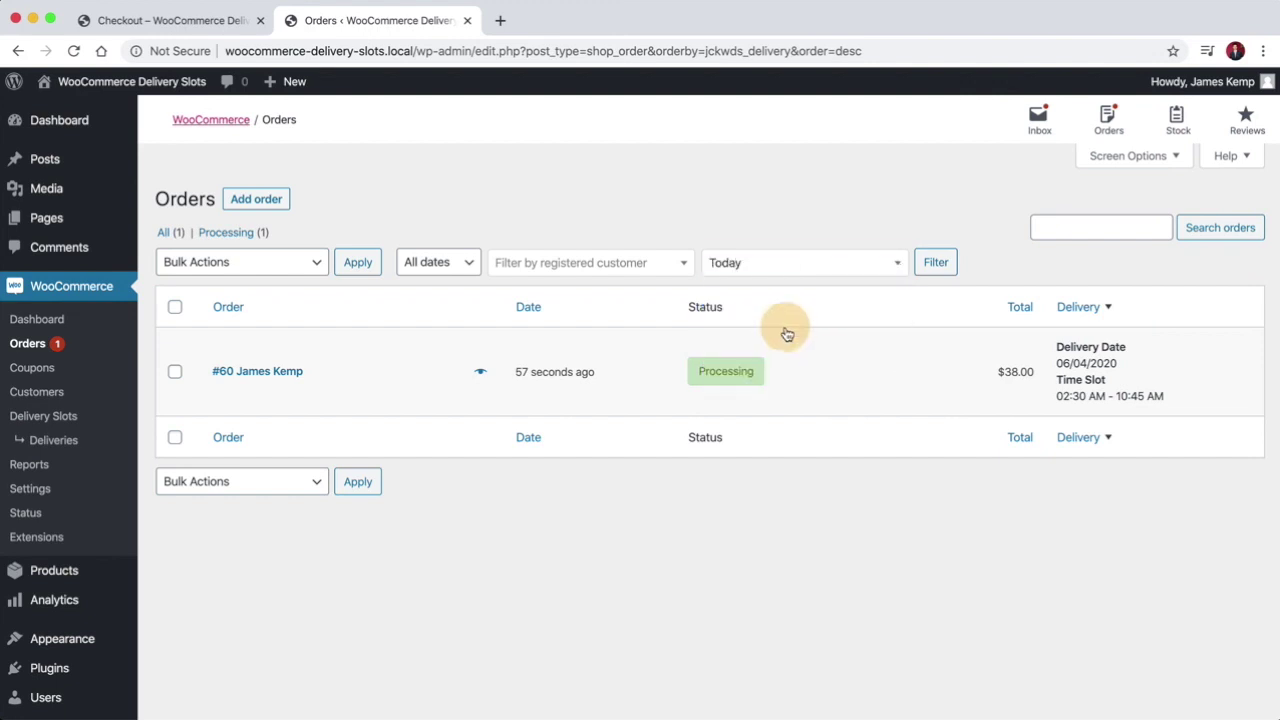
left_click(935, 262)
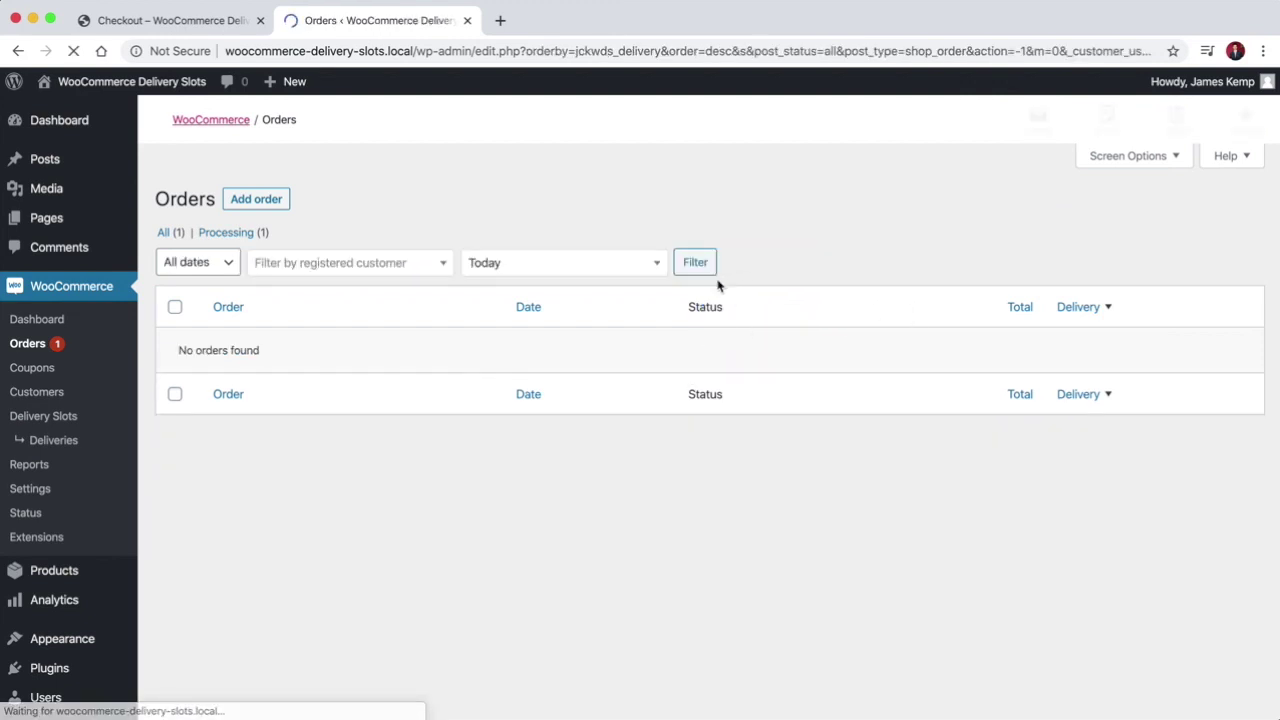
left_click(541, 266)
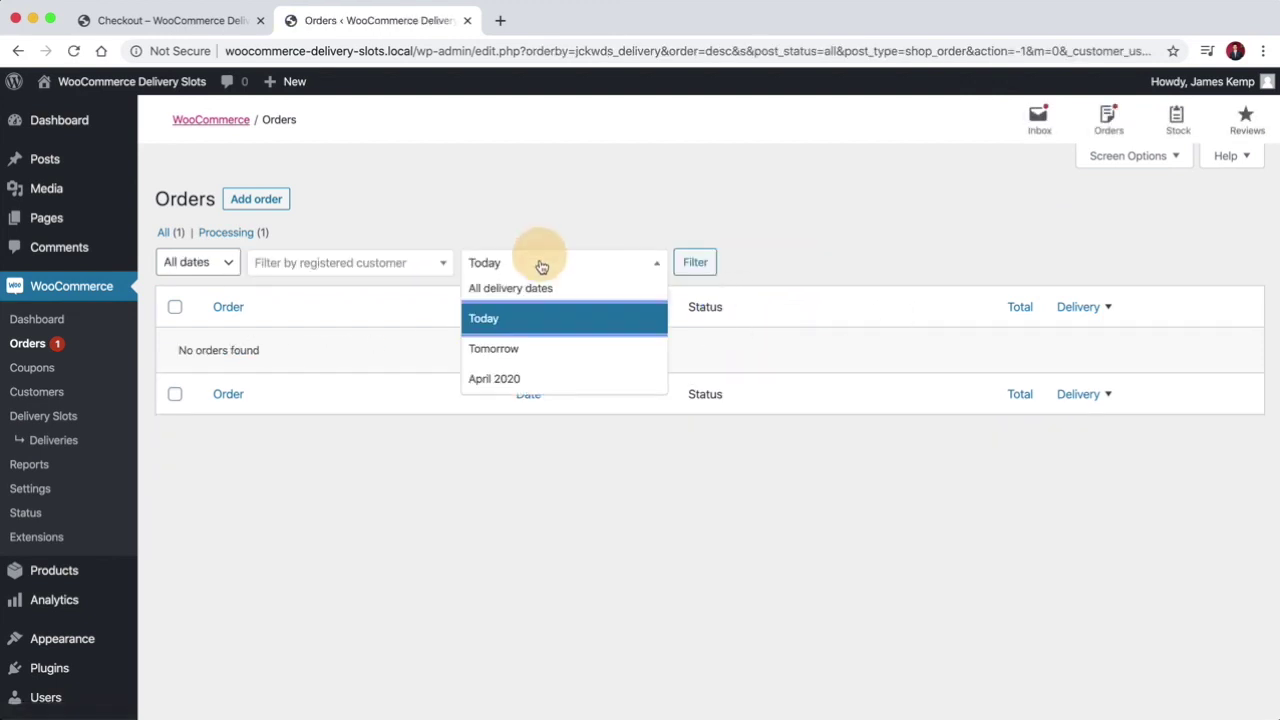
left_click(514, 348)
left_click(694, 266)
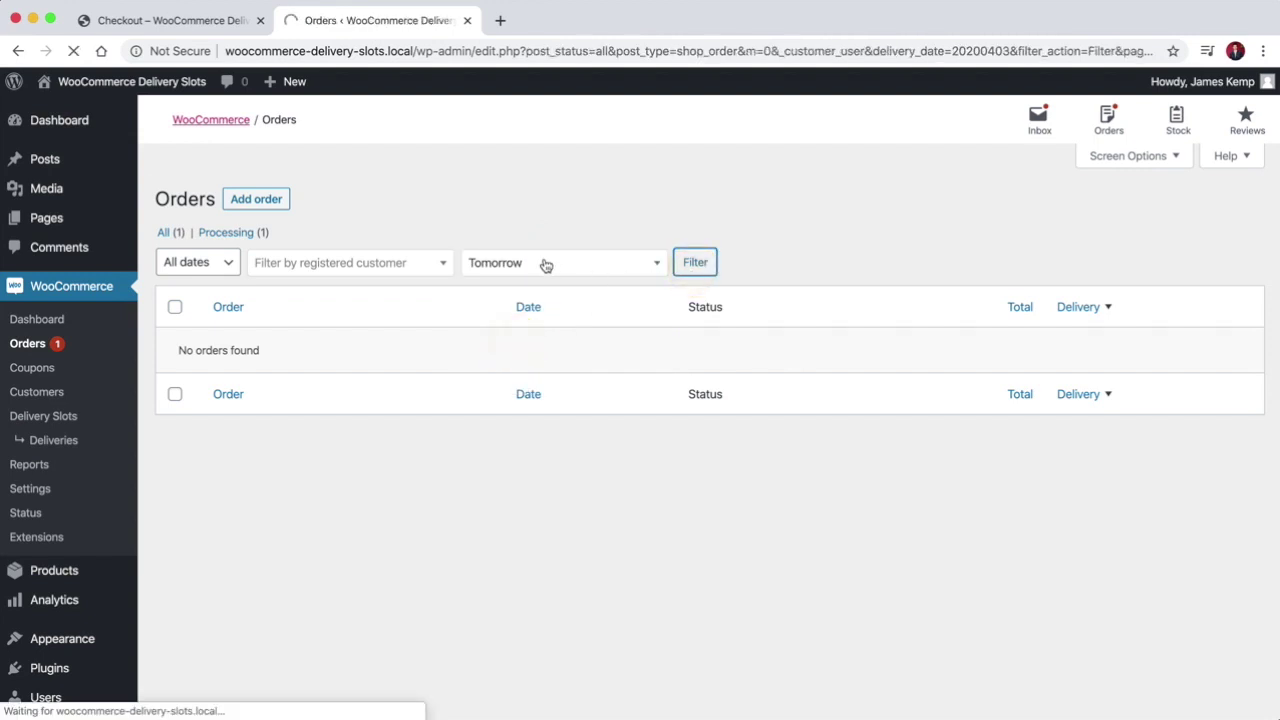
- Filter the orders to those with a delivery date in April 2020
left_click(508, 266)
left_click(500, 377)
left_click(508, 262)
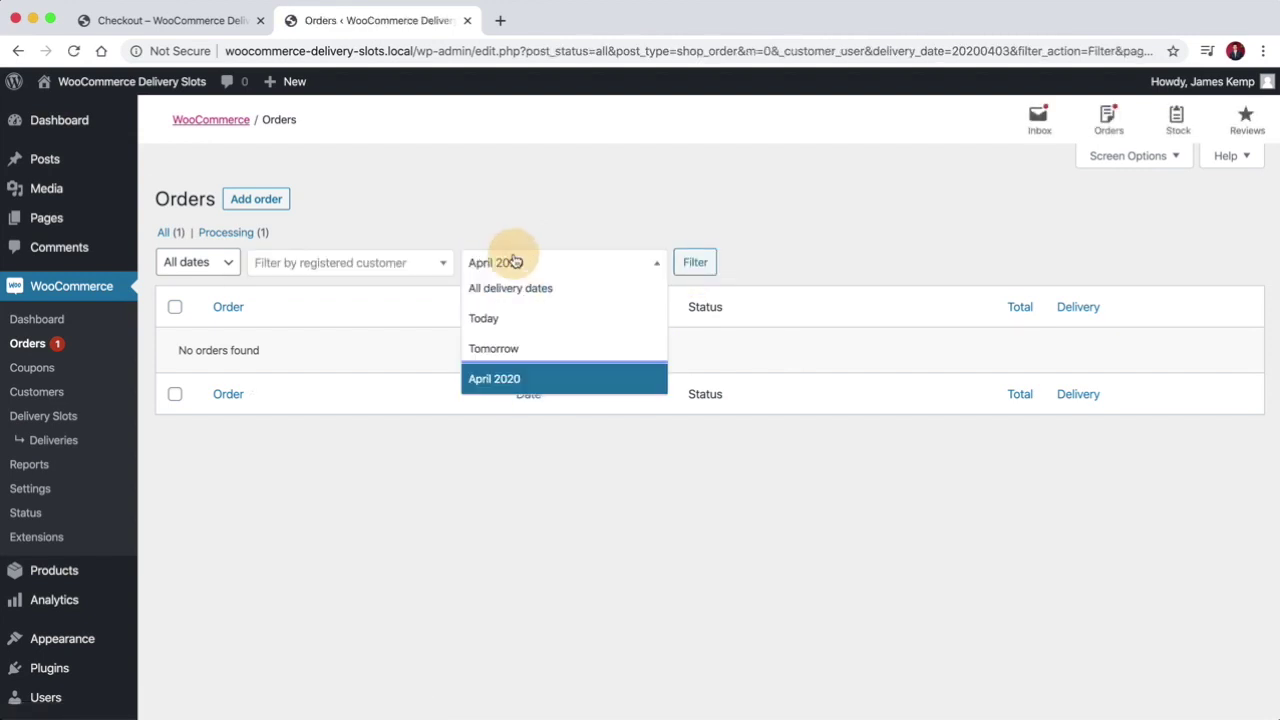
left_click(510, 379)
left_click(694, 263)
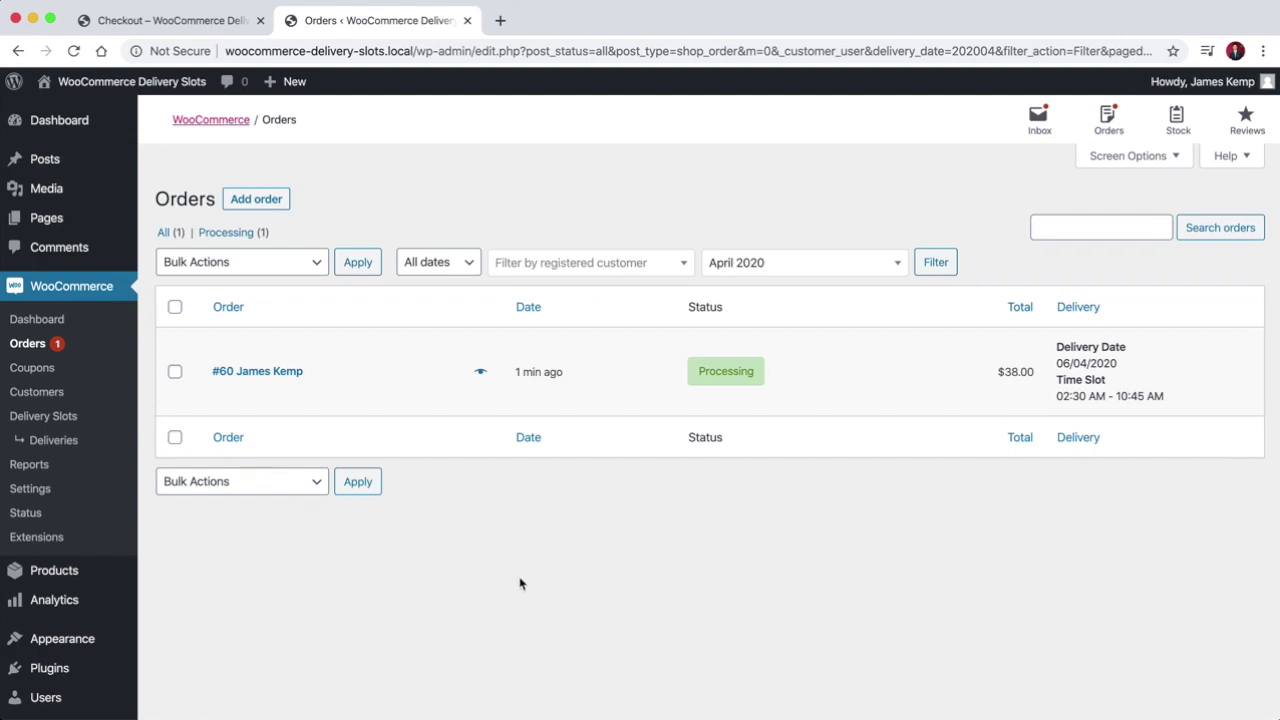
left_click(213, 22)
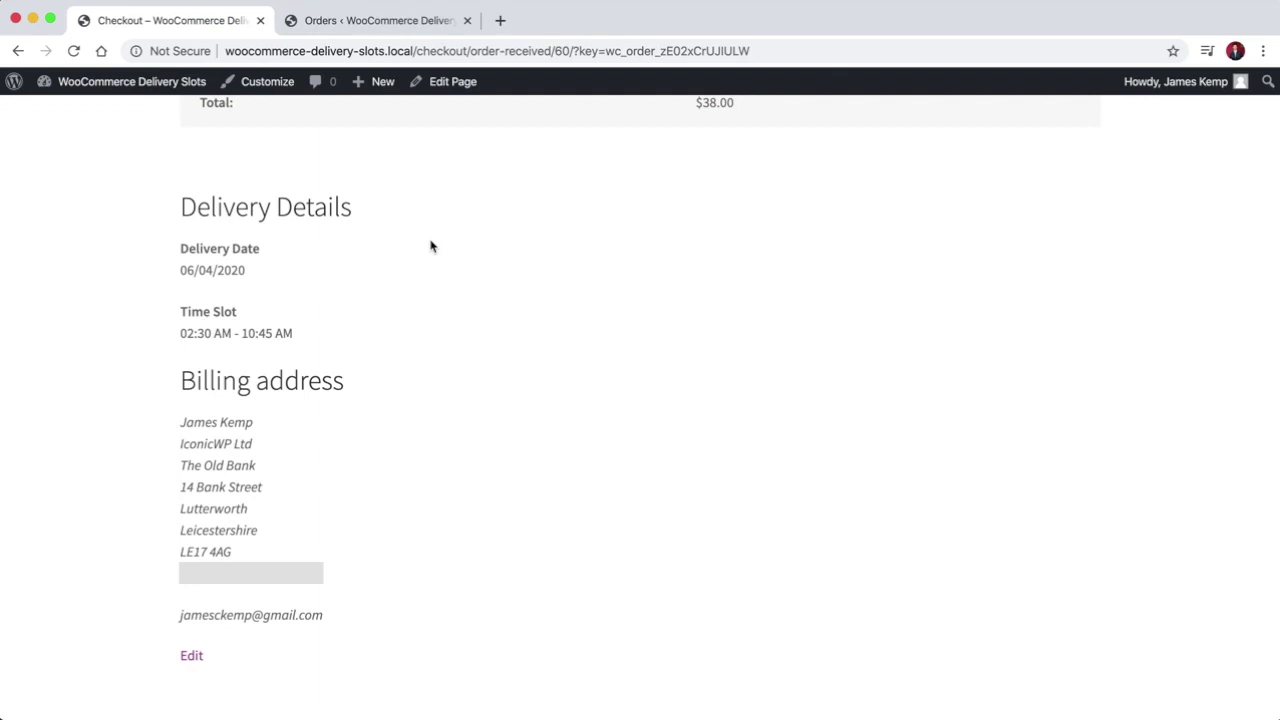
left_click(365, 22)
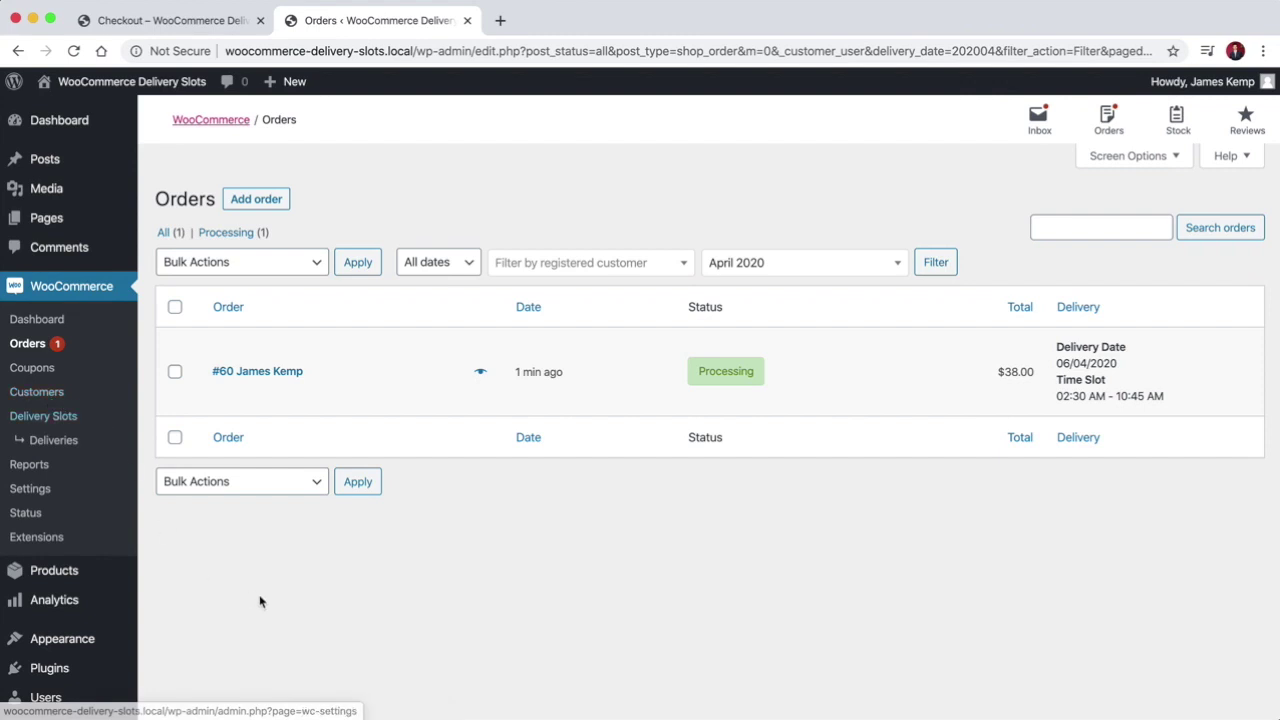
- Open Sample Page for editing and delete its opening paragraph and the bike messenger quote
left_click(58, 222)
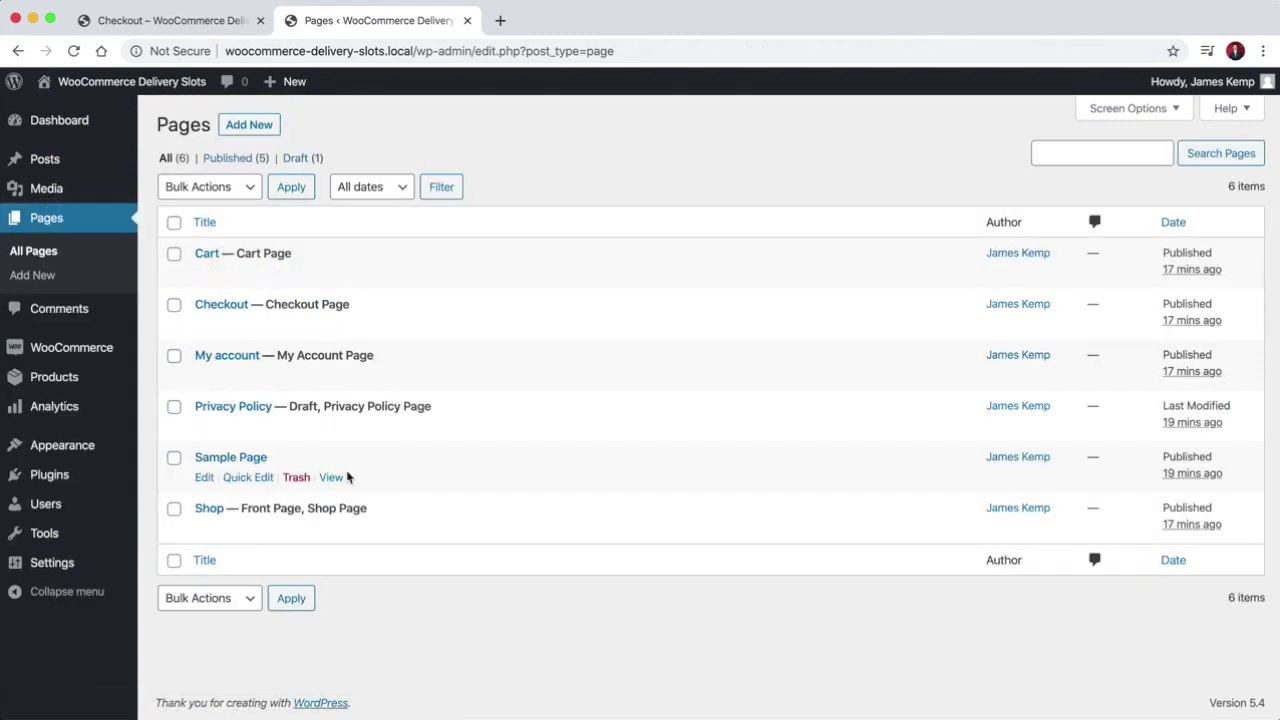
left_click(240, 458)
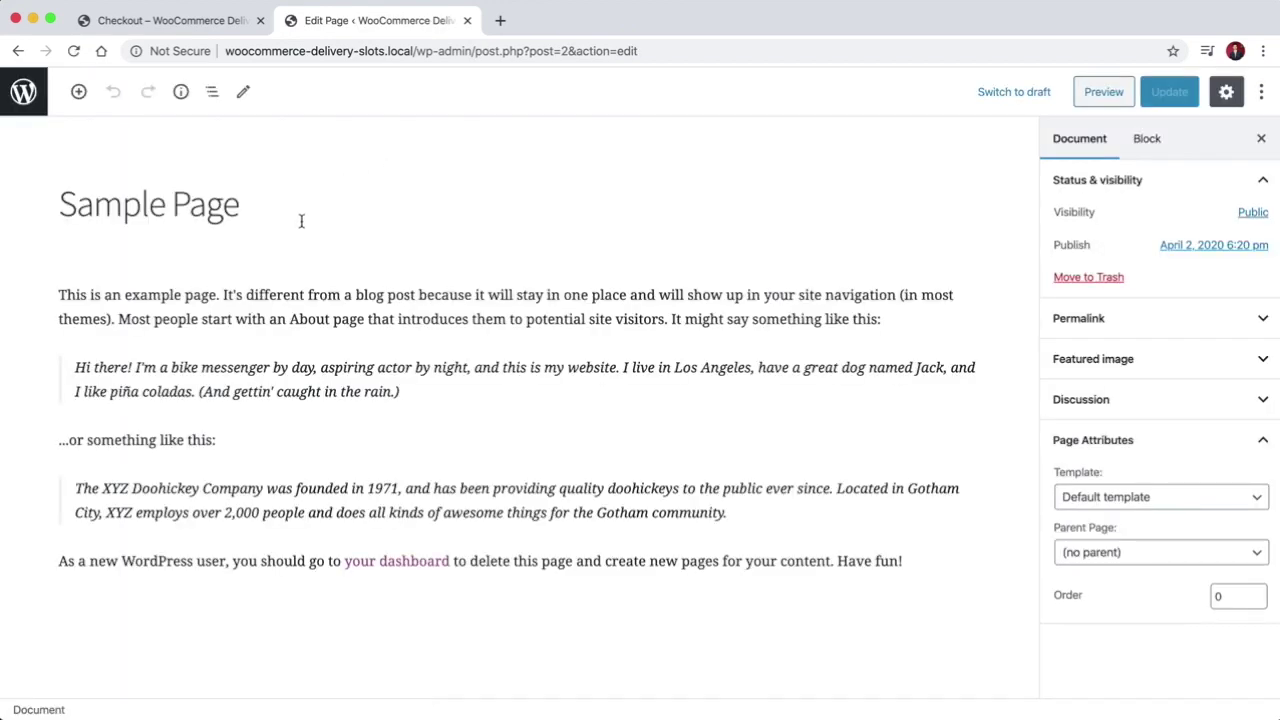
left_click(290, 295)
key("ctrl+a")
key("BackSpace")
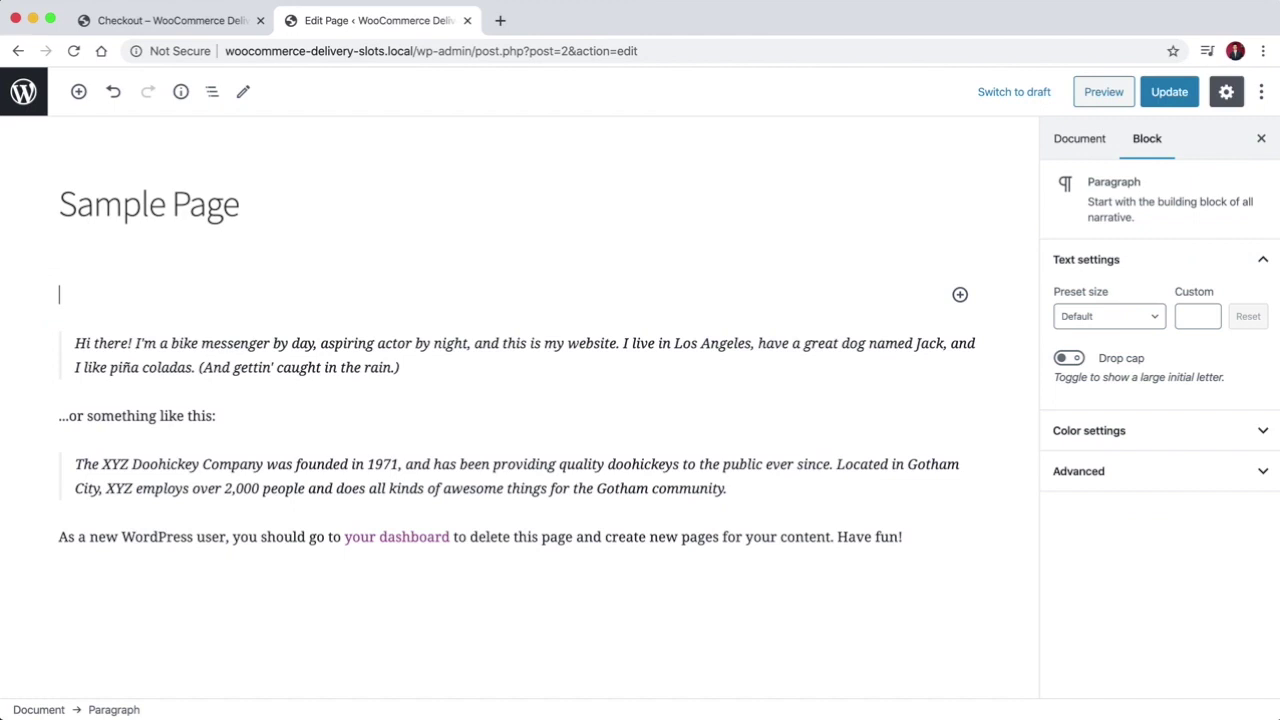
key("BackSpace")
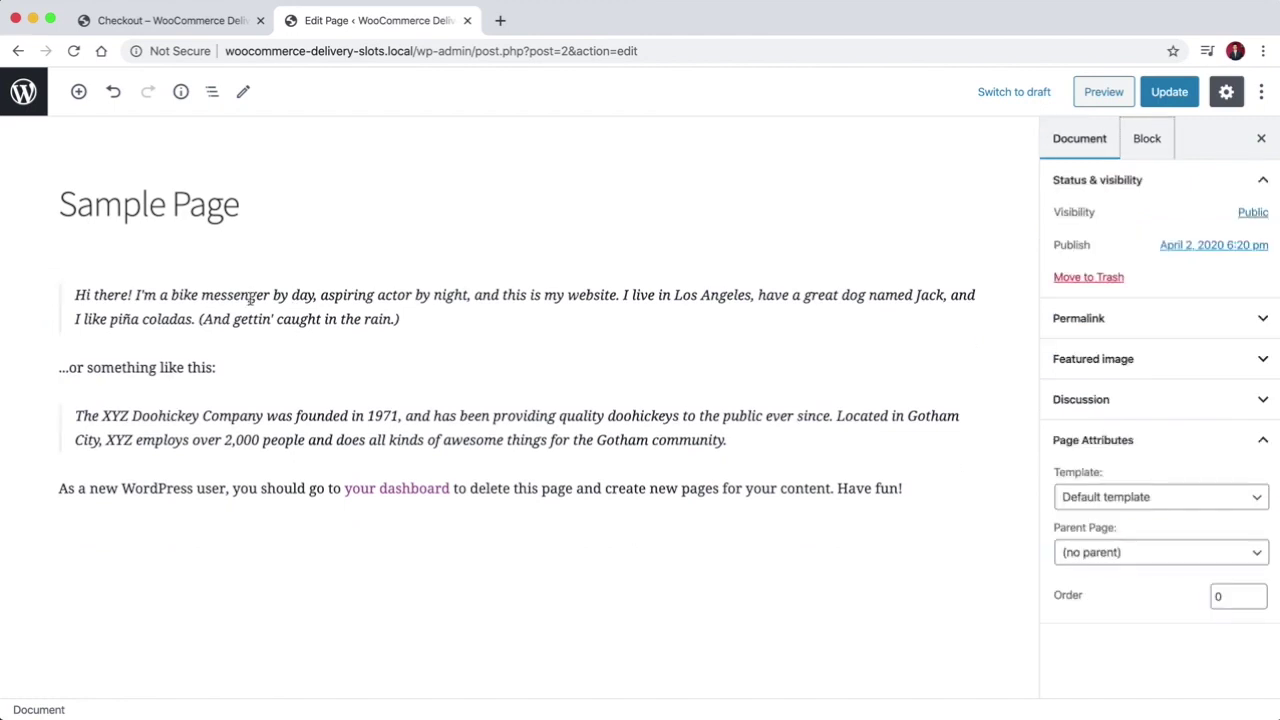
left_click(240, 295)
key("ctrl+a")
key("BackSpace")
key("BackSpace")
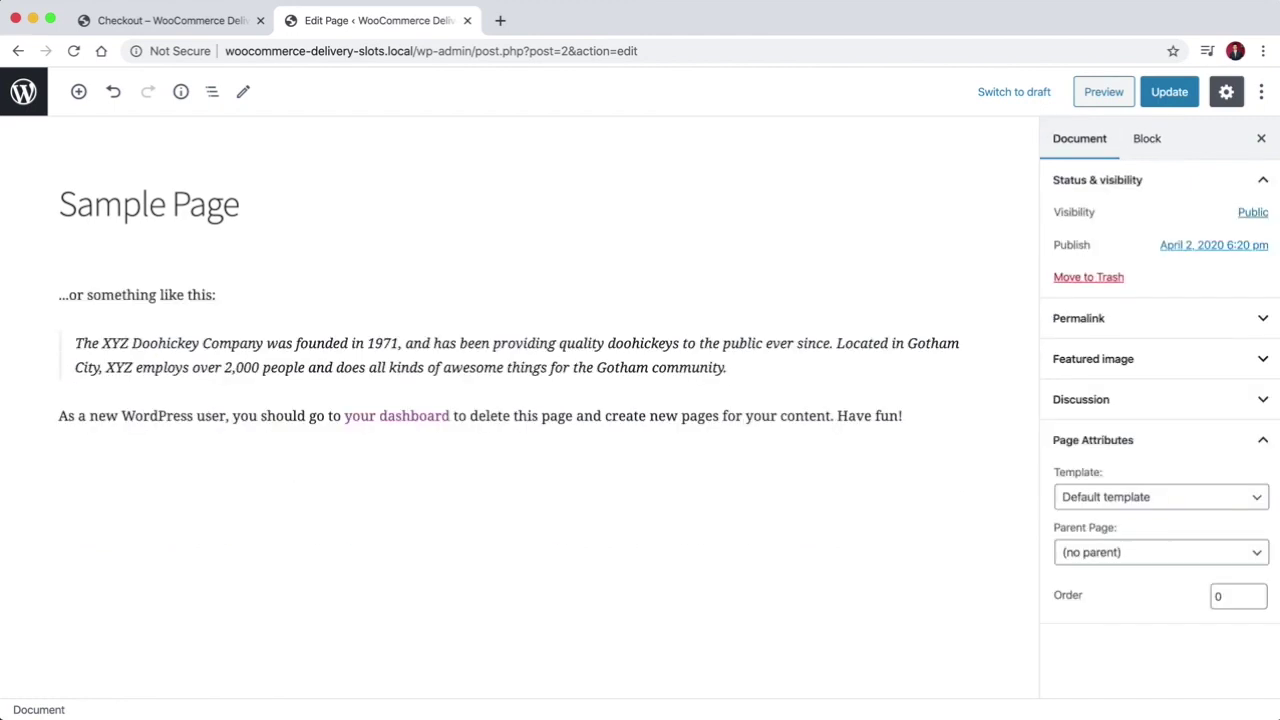
- Delete the remaining text from Sample Page: the "...or something like this:" line, the XYZ Doohickey quote and the closing paragraph
left_click(226, 289)
key("ctrl+a")
key("BackSpace")
key("BackSpace")
left_click(228, 294)
key("ctrl+a")
key("BackSpace")
key("BackSpace")
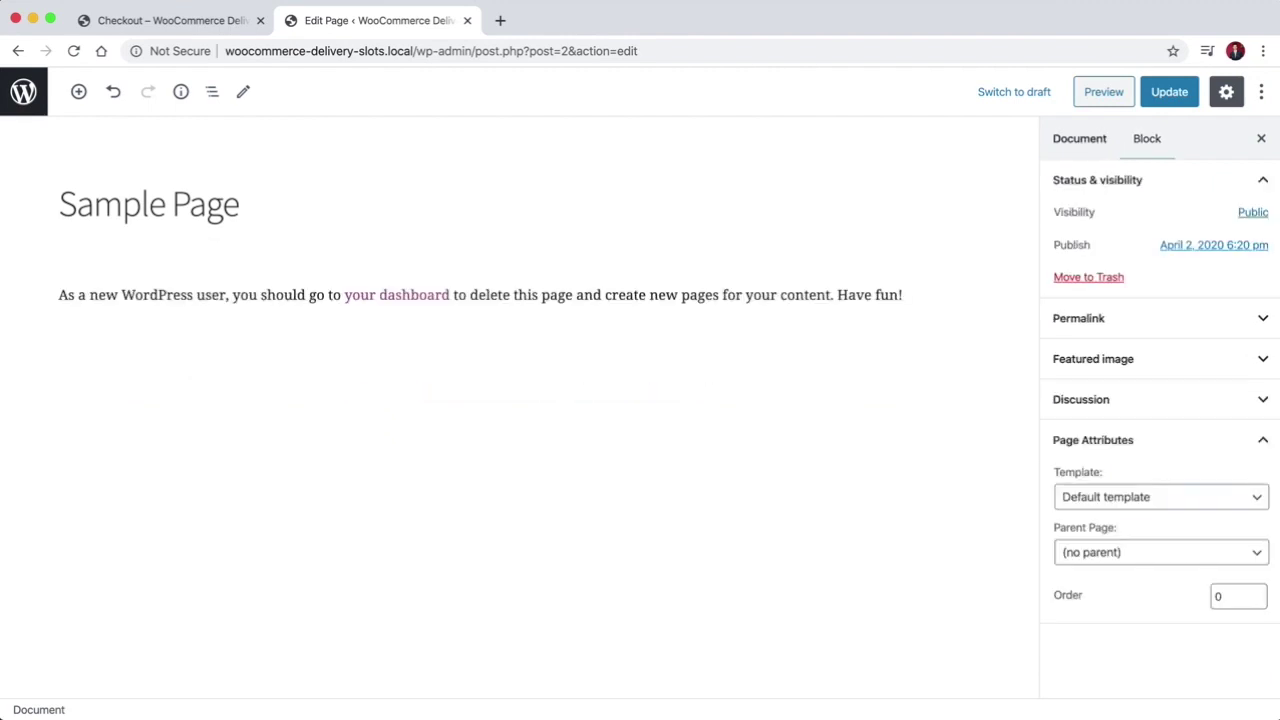
left_click(228, 291)
key("ctrl+a")
key("BackSpace")
left_click(200, 338)
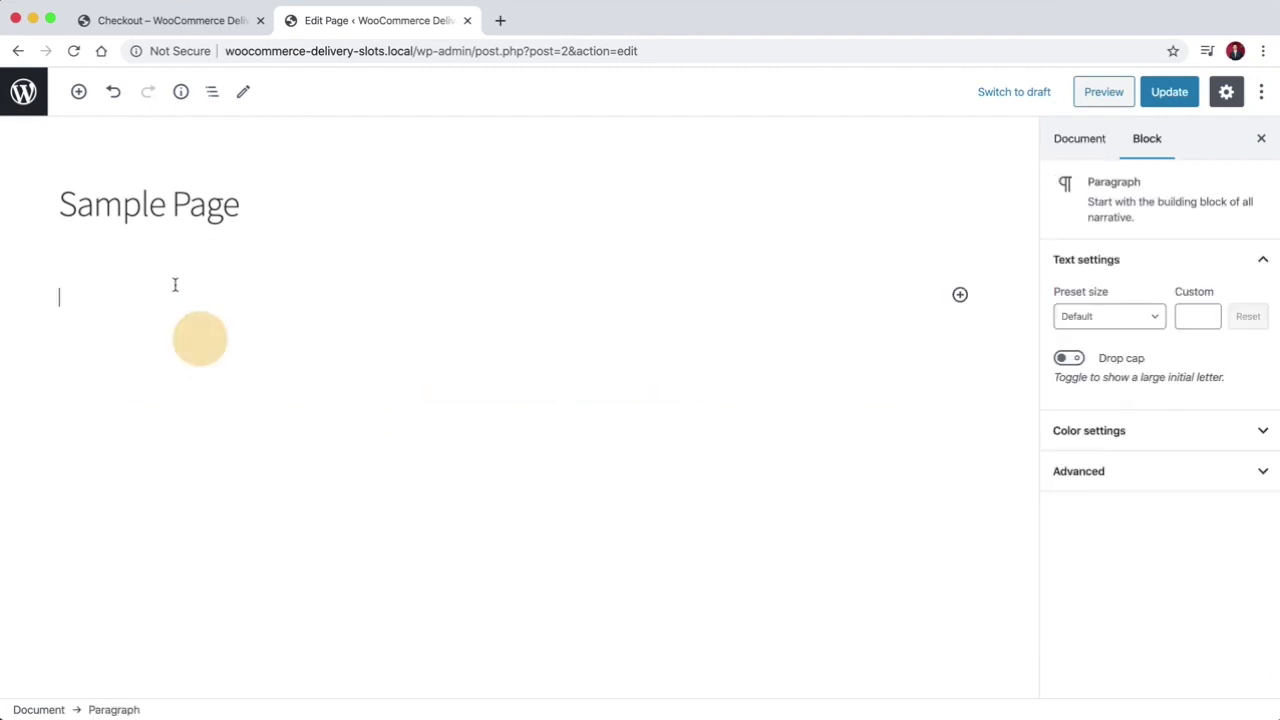
- Insert a Shortcode block containing [iconic-wds-reservation-table] on Sample Page and update the page
left_click(960, 295)
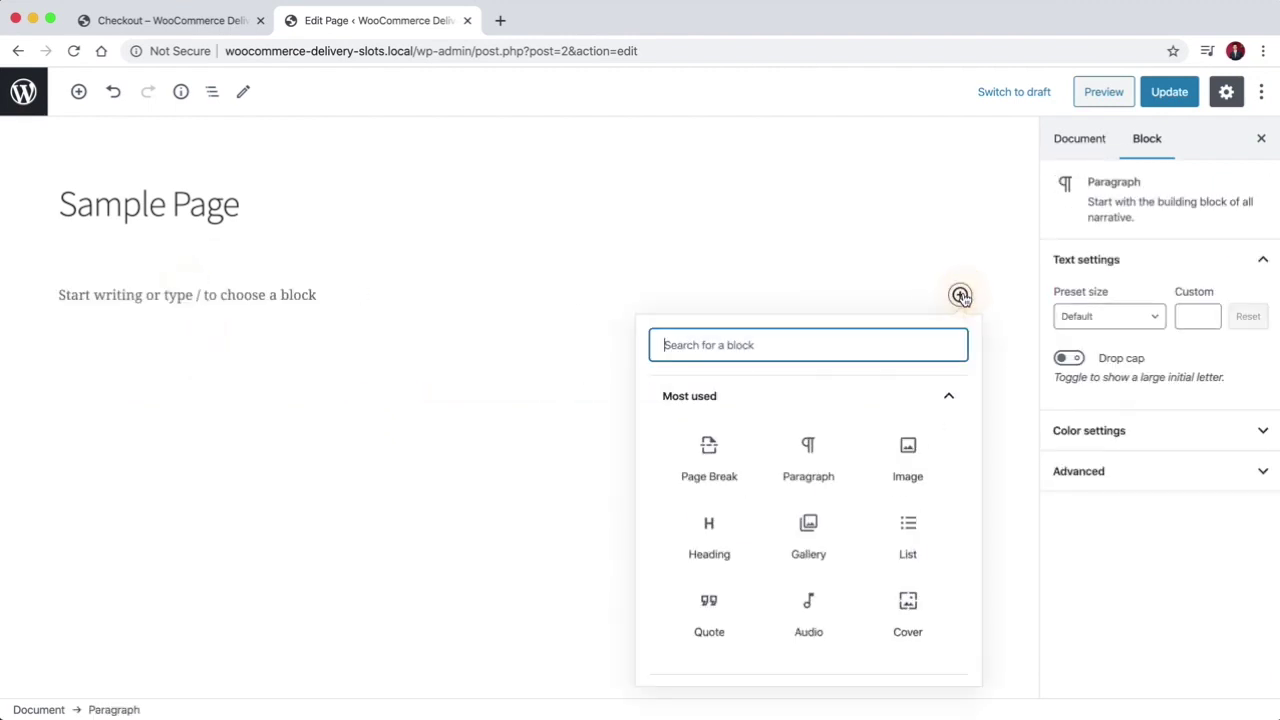
type("short")
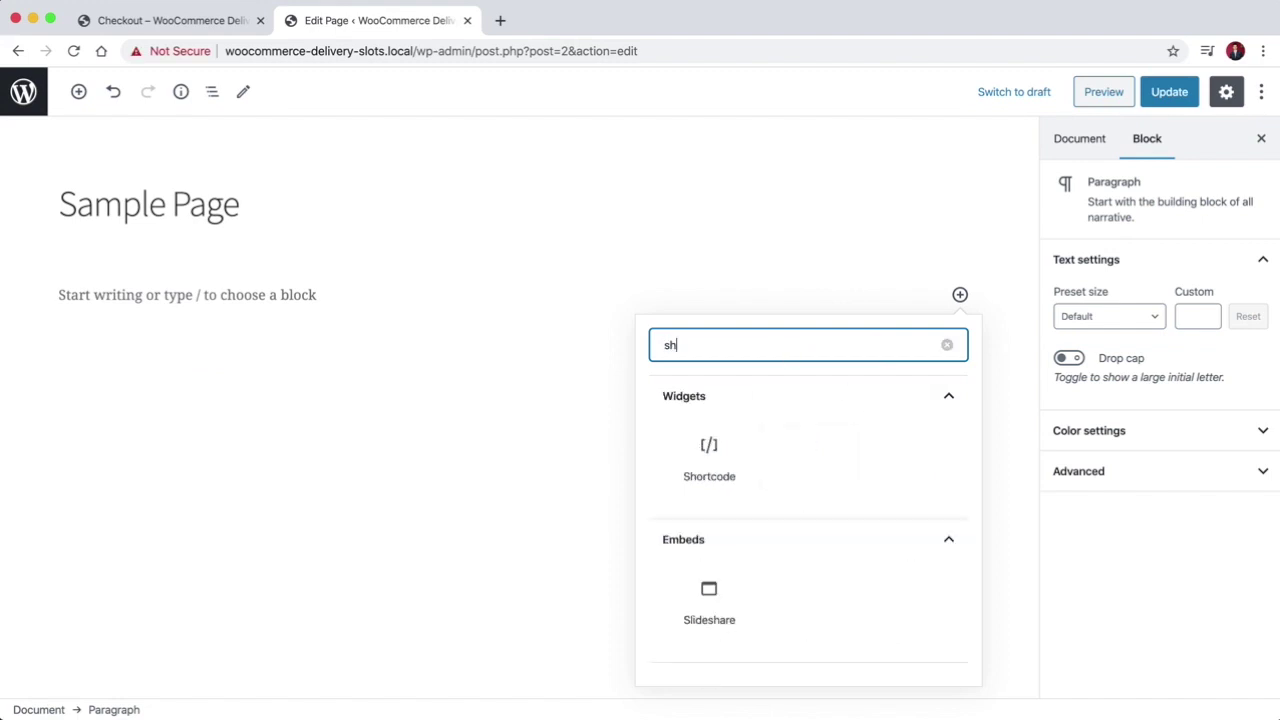
left_click(710, 455)
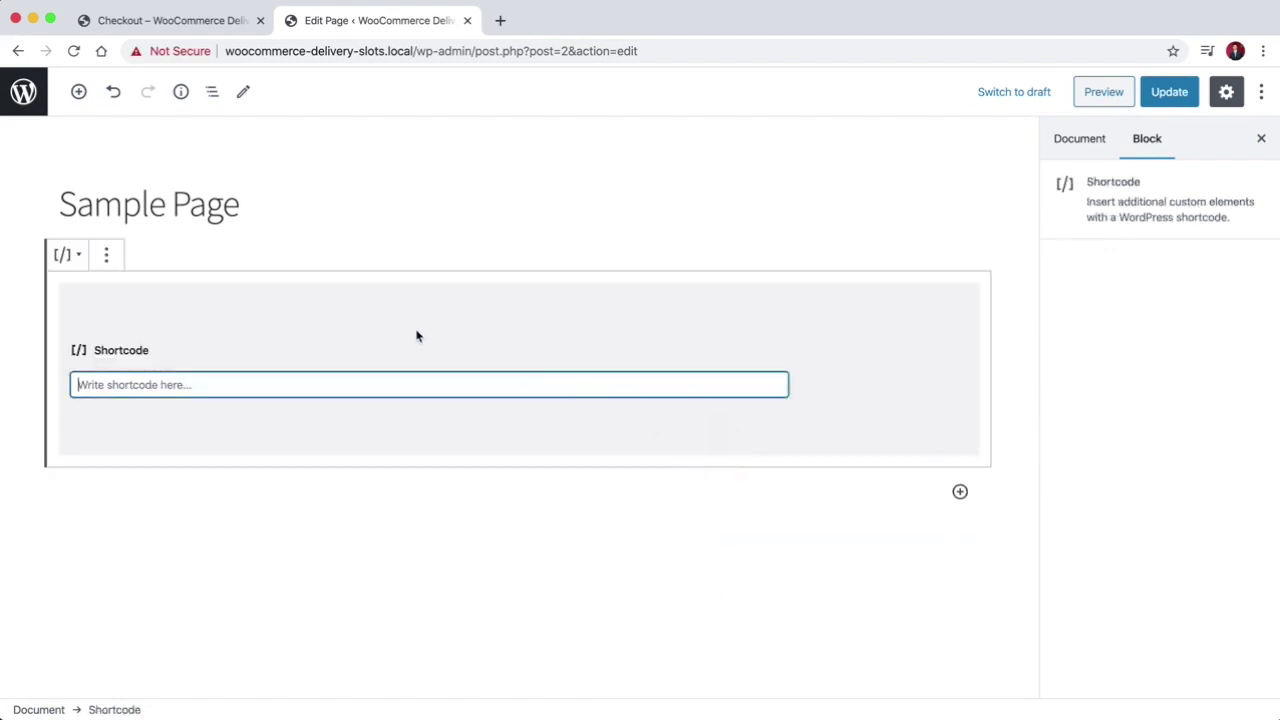
type("[iconic-wds-reservatoio")
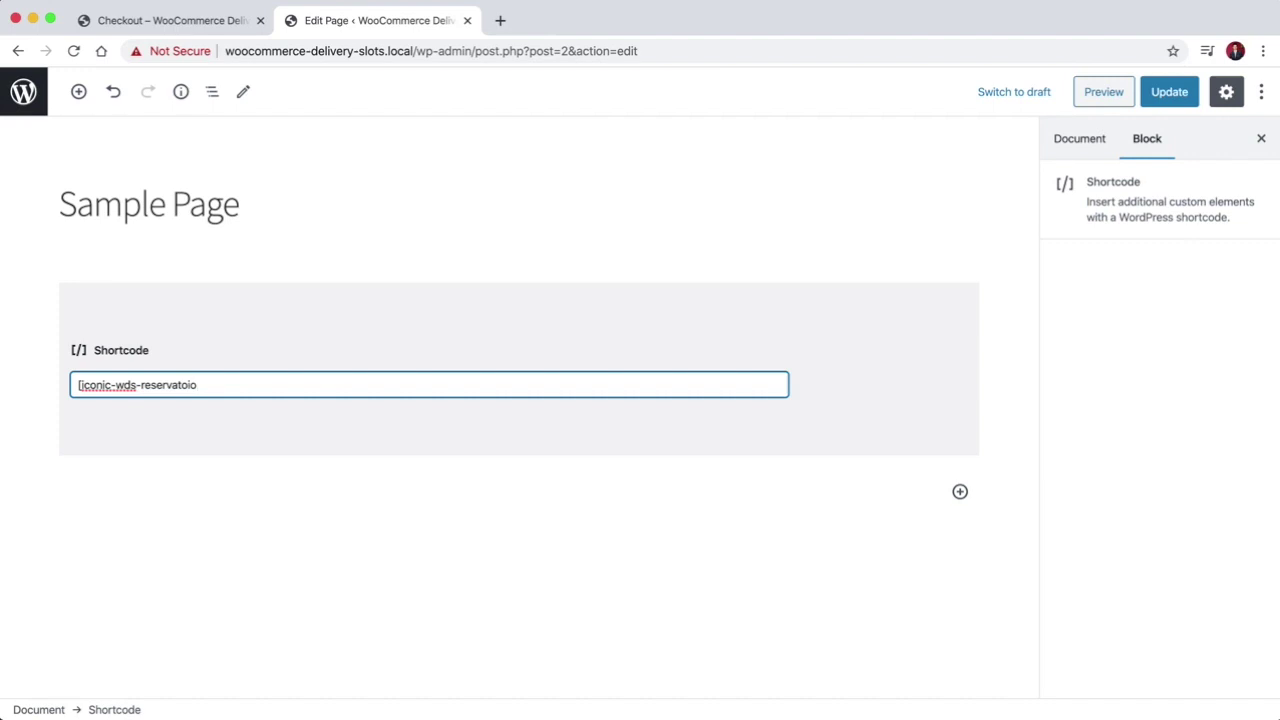
key("BackSpace")
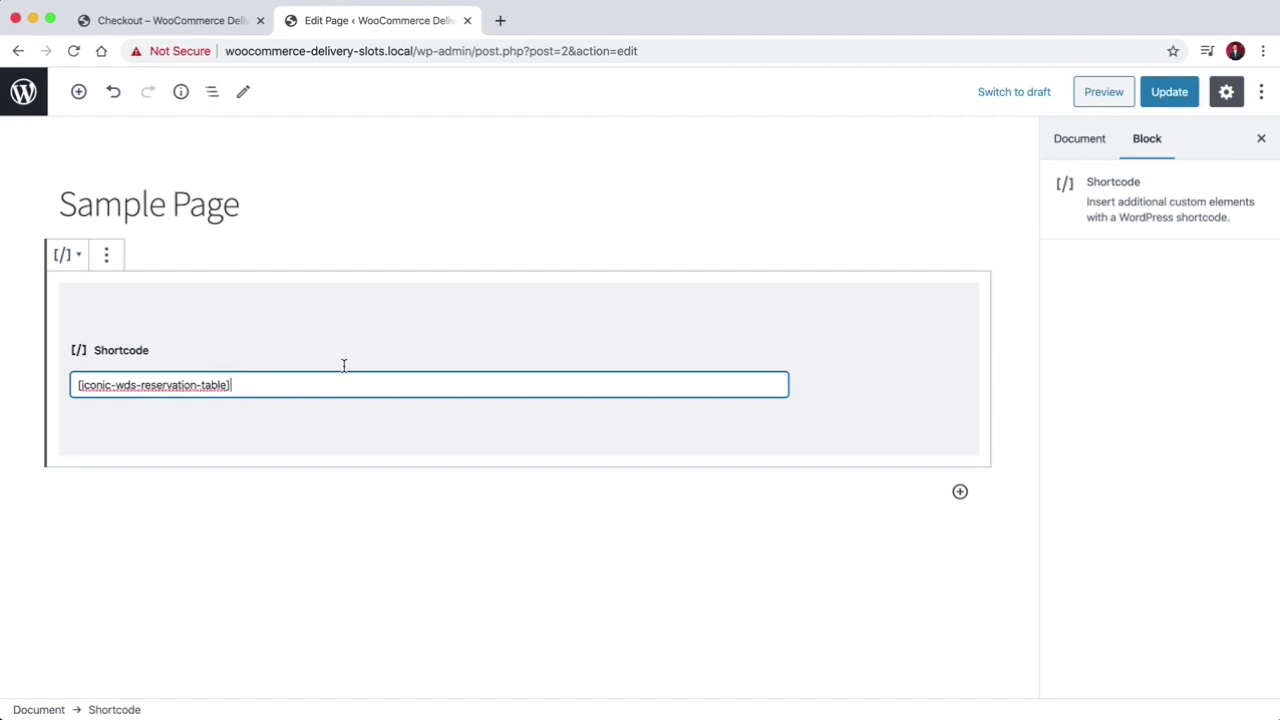
left_click(1169, 97)
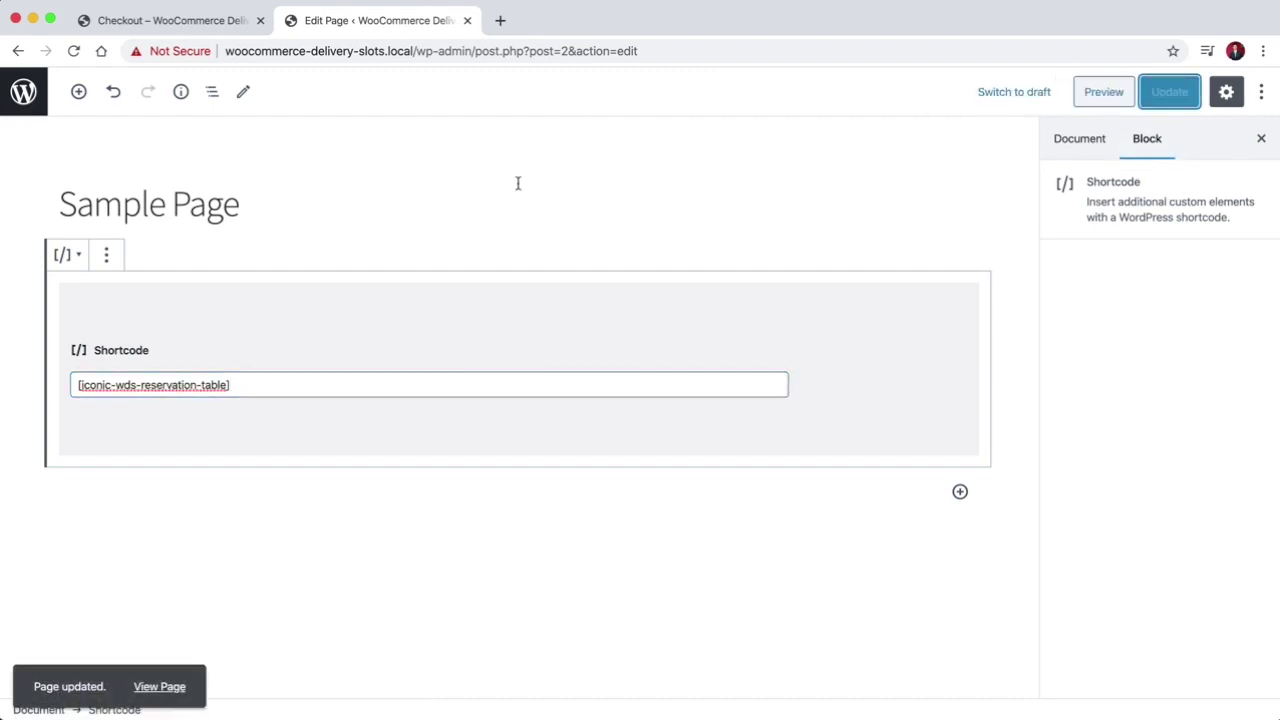
- Preview Sample Page and reserve the 12:30 PM - 13:45 PM slot on Friday 10 in the reservation table
left_click(1100, 98)
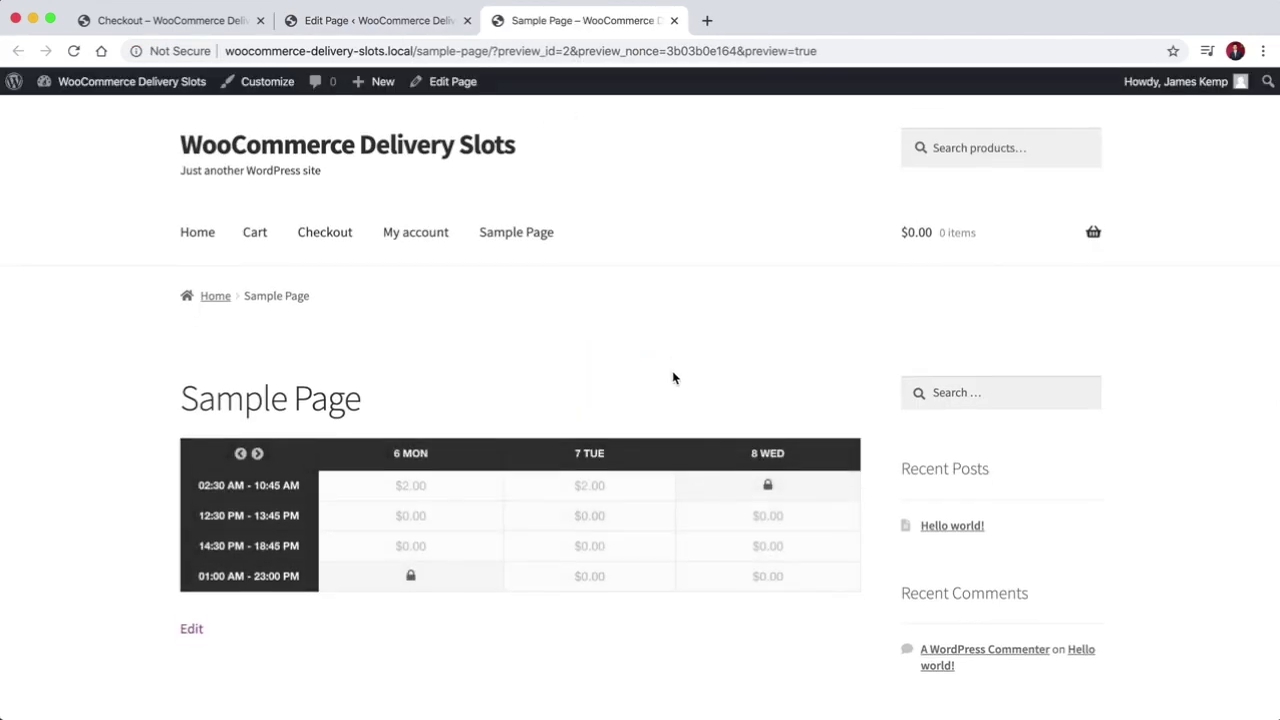
scroll(672, 374, "down", 1)
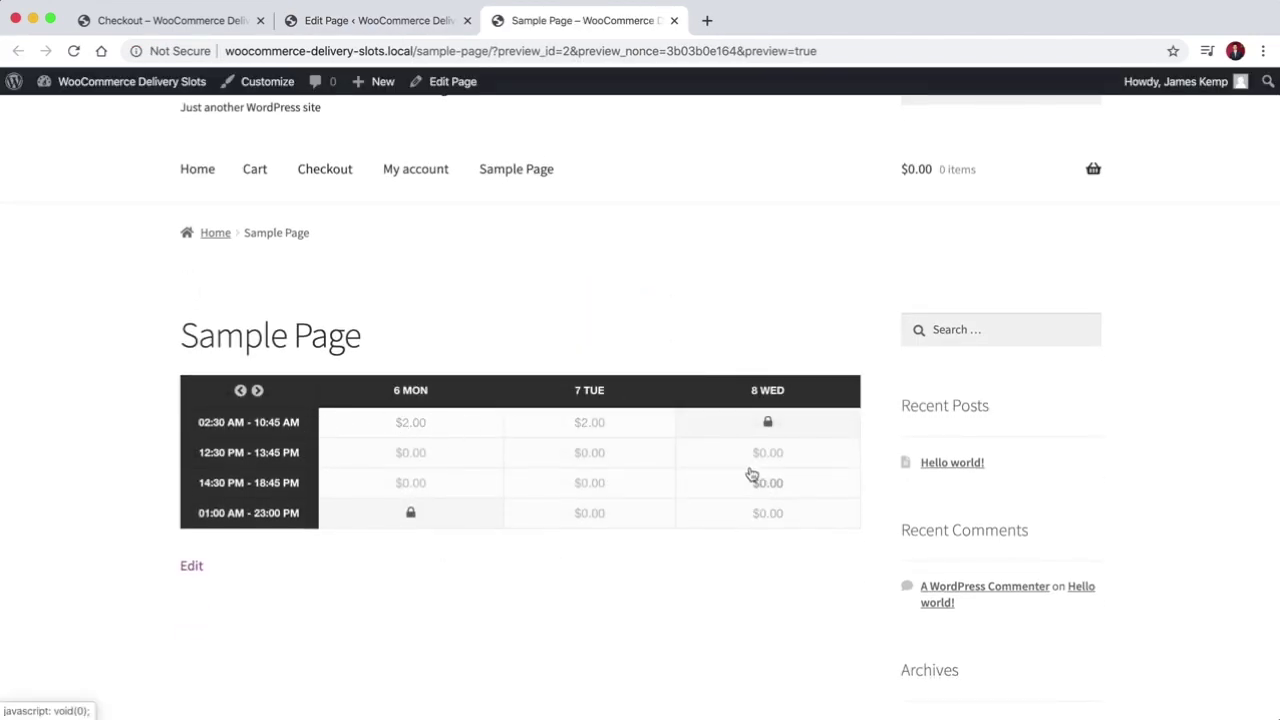
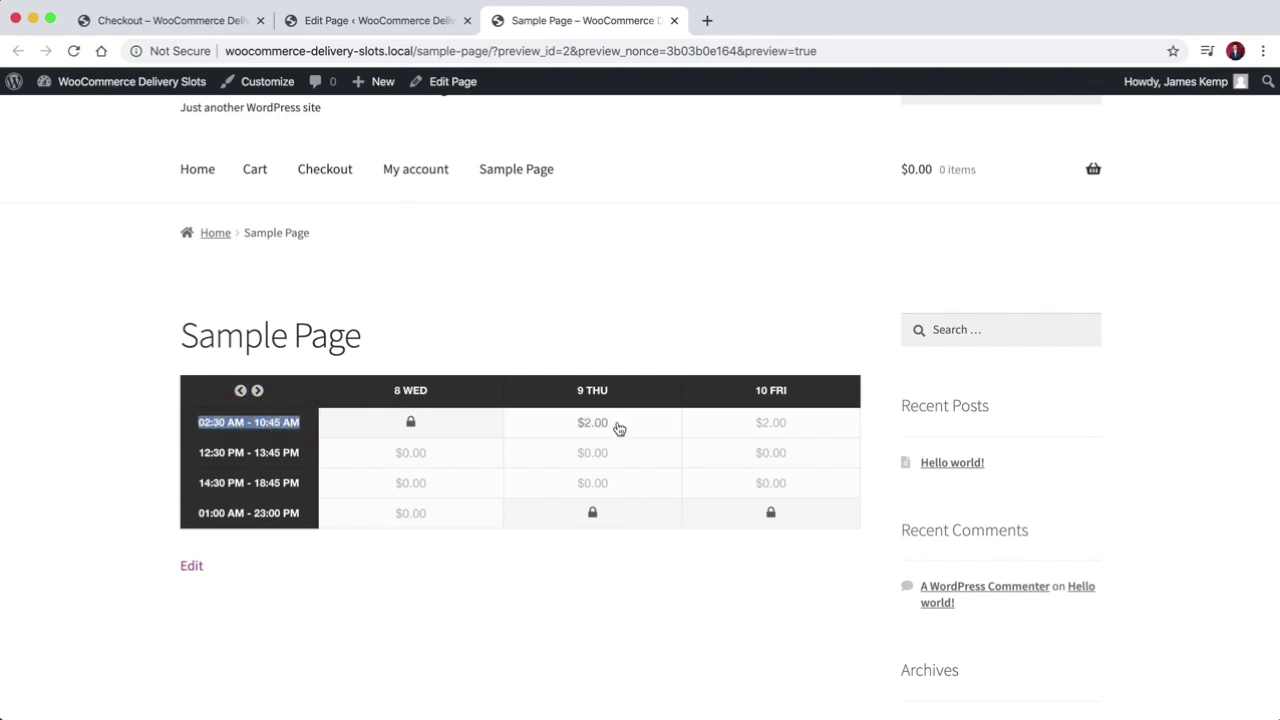
left_click(764, 450)
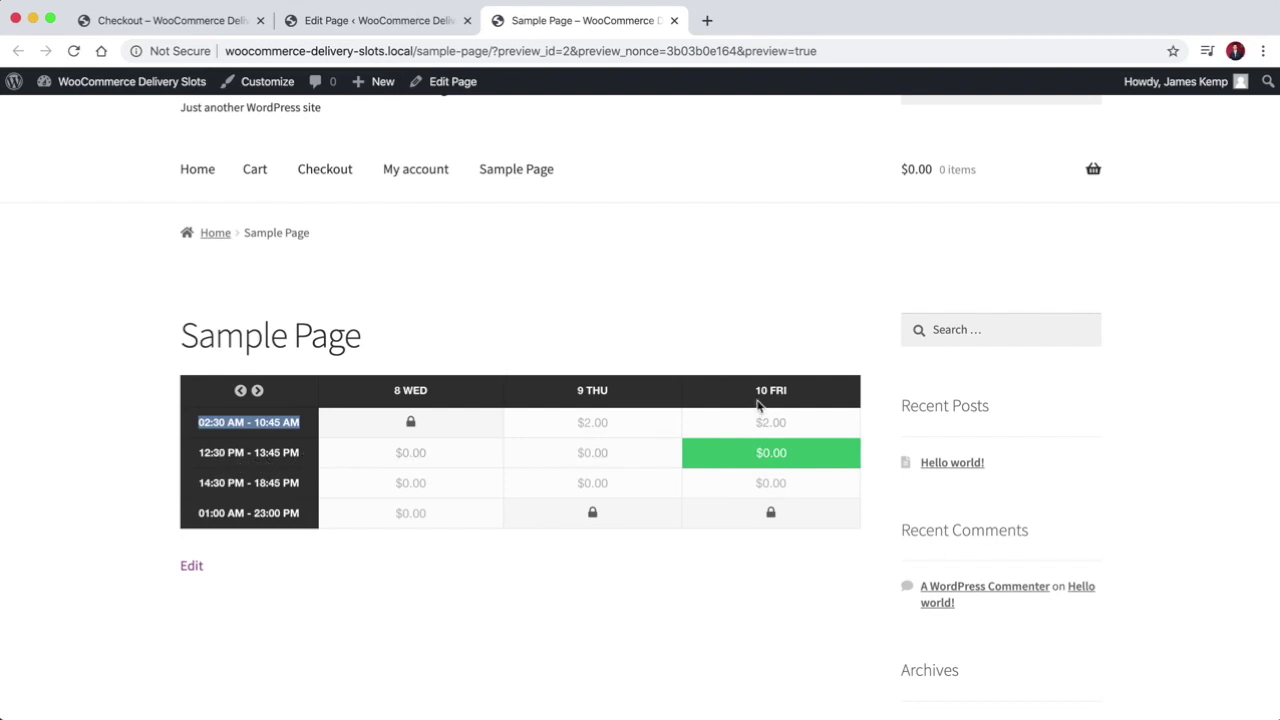
- Add the Beanie to the cart from the shop's home page, proceed to checkout and review the delivery date and time slot
left_click(197, 171)
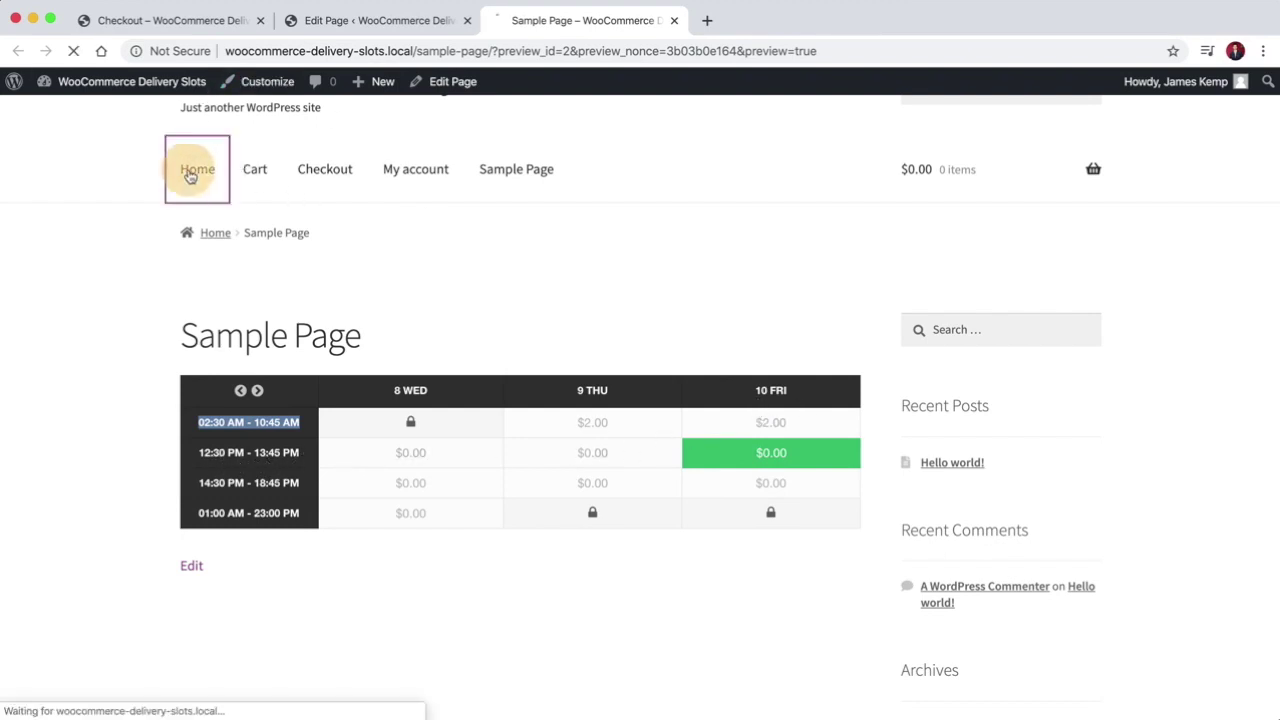
scroll(571, 606, "down", 2)
left_click(531, 631)
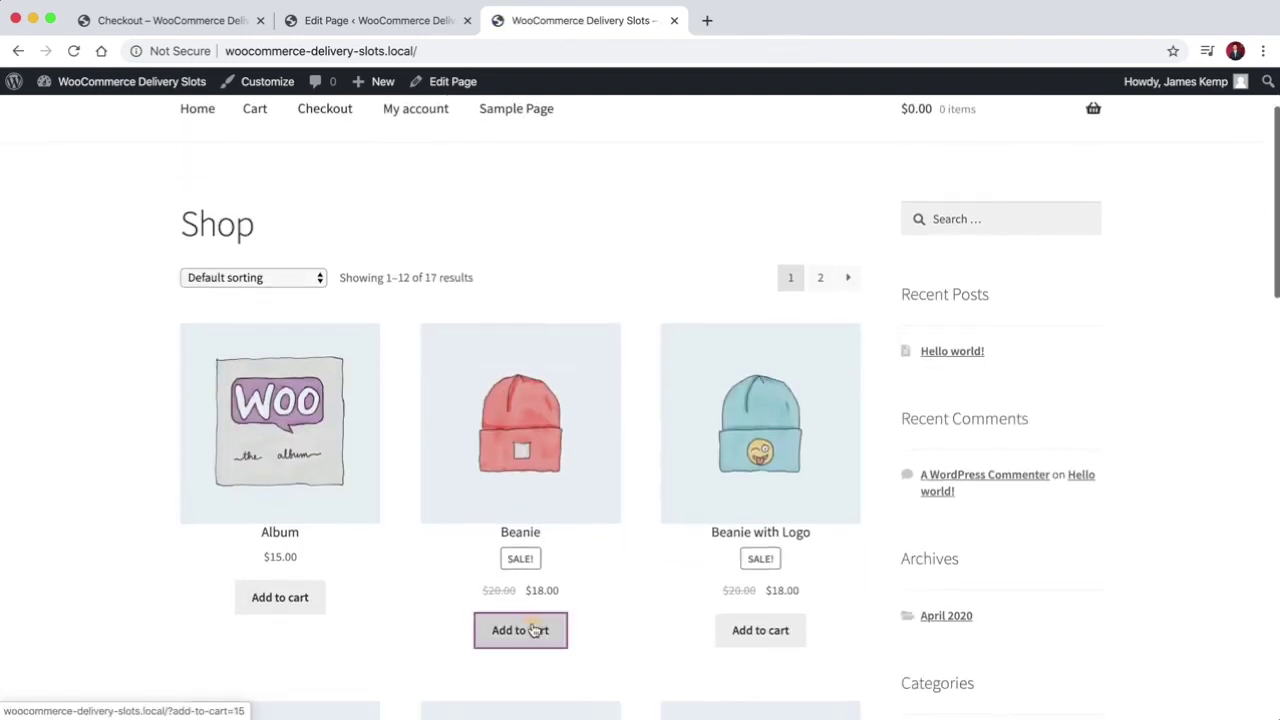
scroll(904, 322, "up", 1)
scroll(904, 322, "up", 1)
mouse_move(969, 249)
left_click(997, 452)
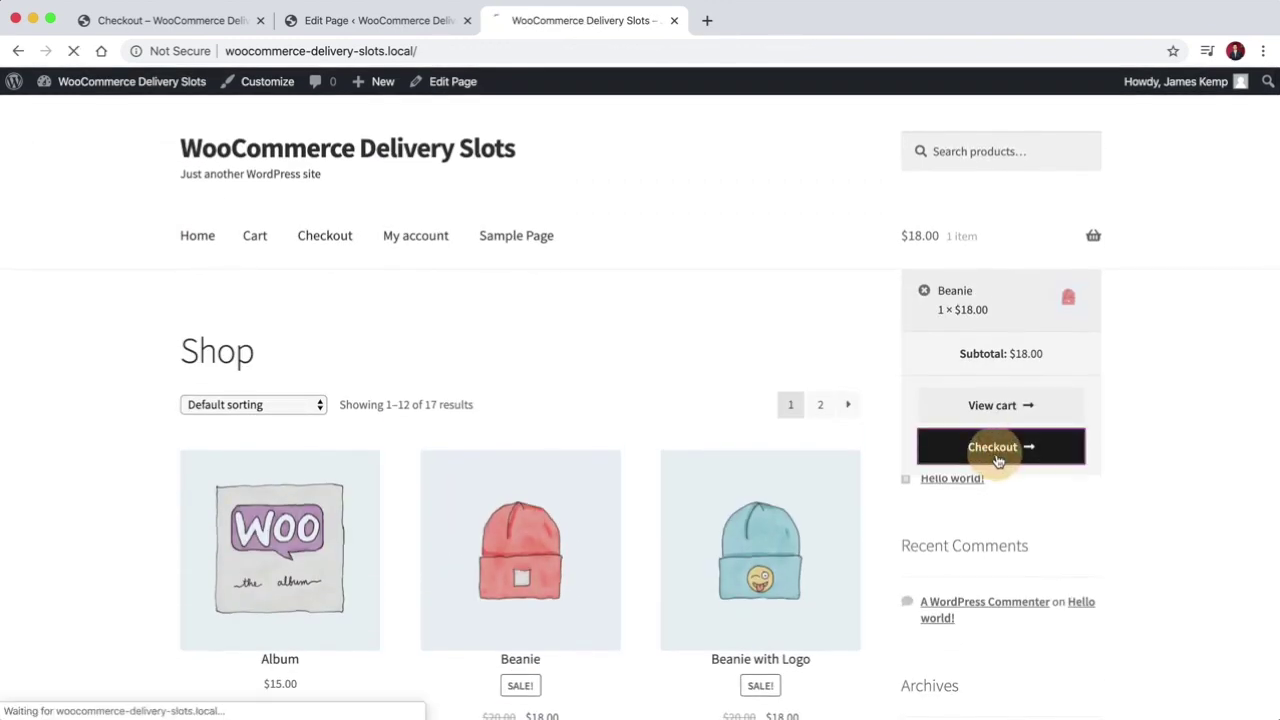
scroll(983, 429, "down", 5)
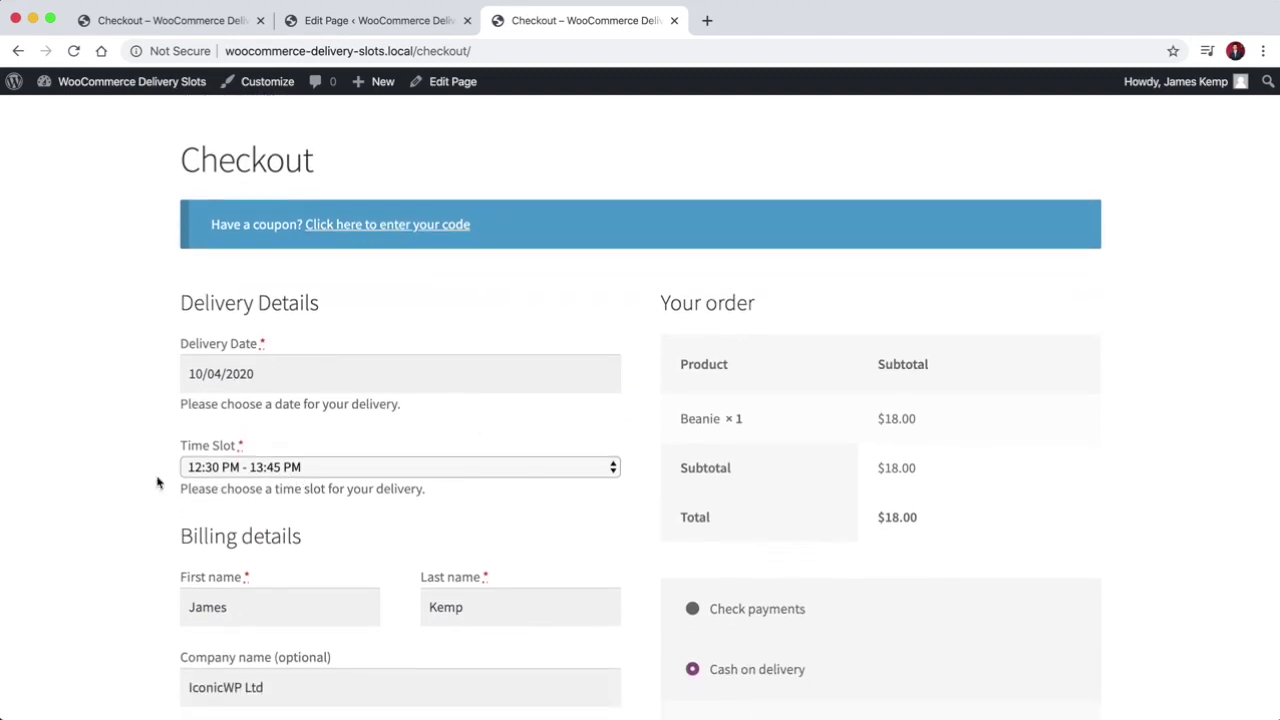
scroll(157, 483, "up", 5)
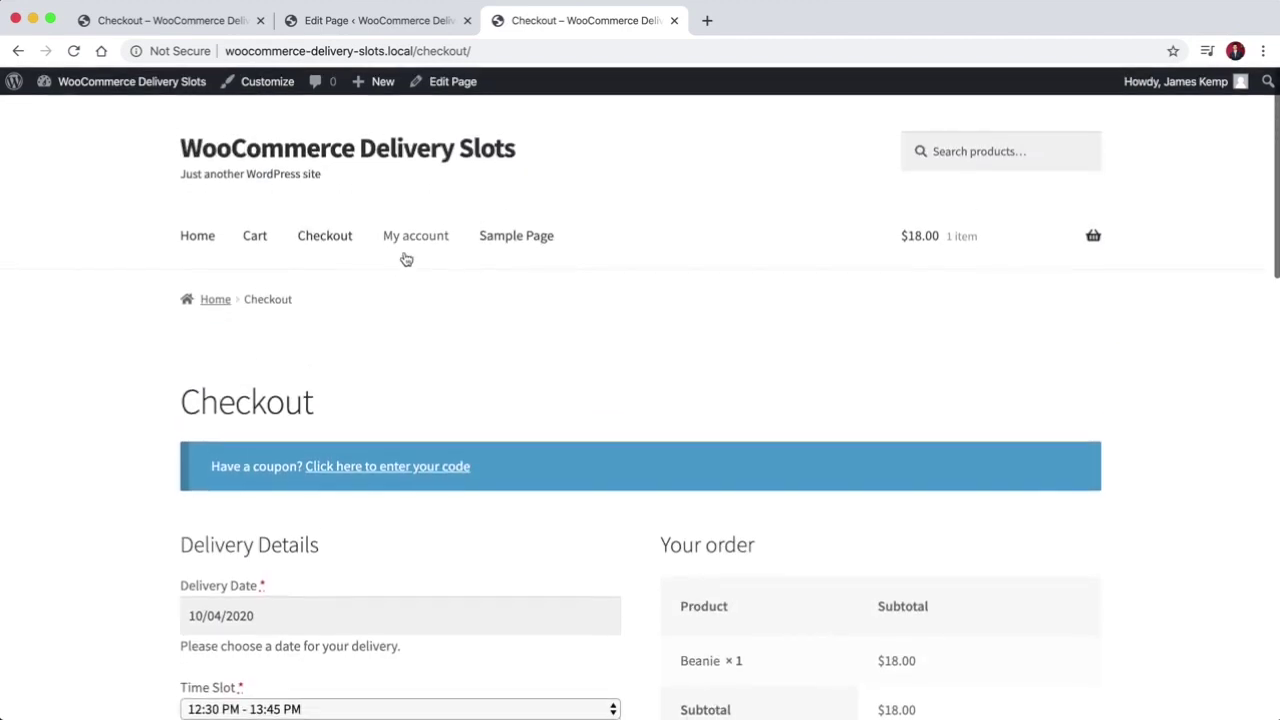
- Return to the WordPress dashboard and open the Reservation Table settings of WooCommerce Delivery Slots
left_click(170, 20)
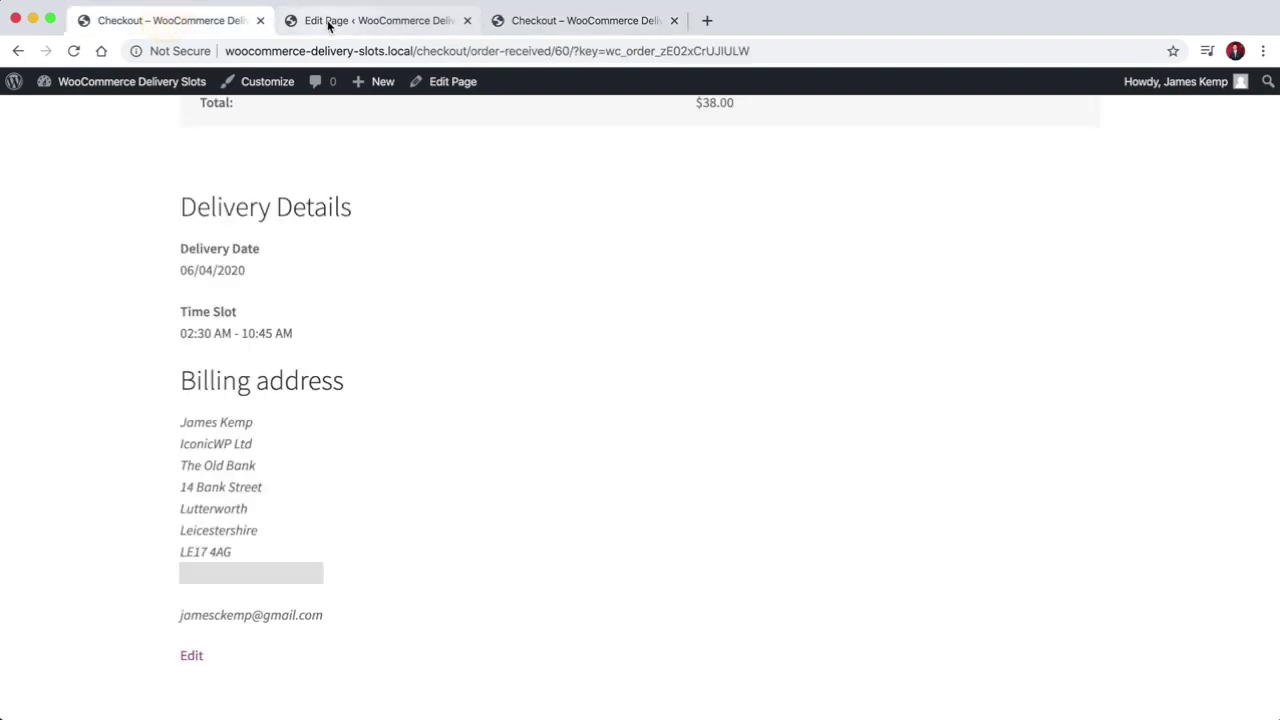
left_click(123, 88)
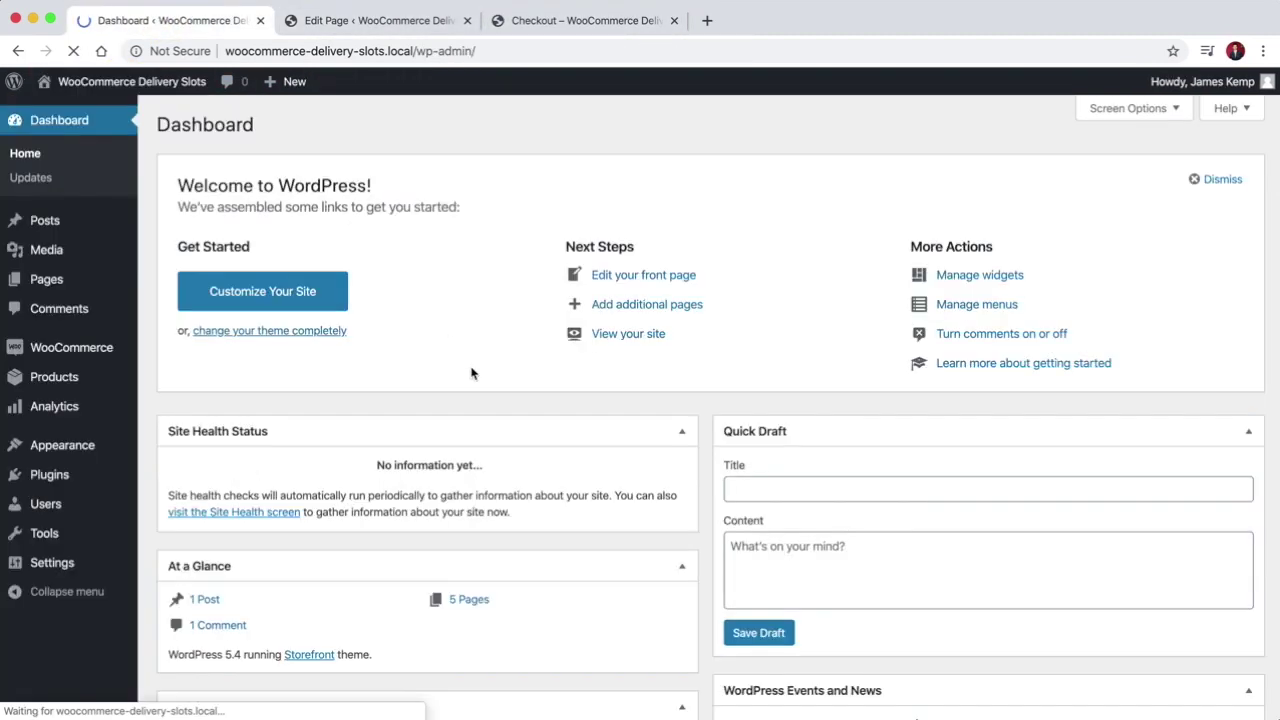
mouse_move(63, 357)
left_click(180, 447)
left_click(699, 528)
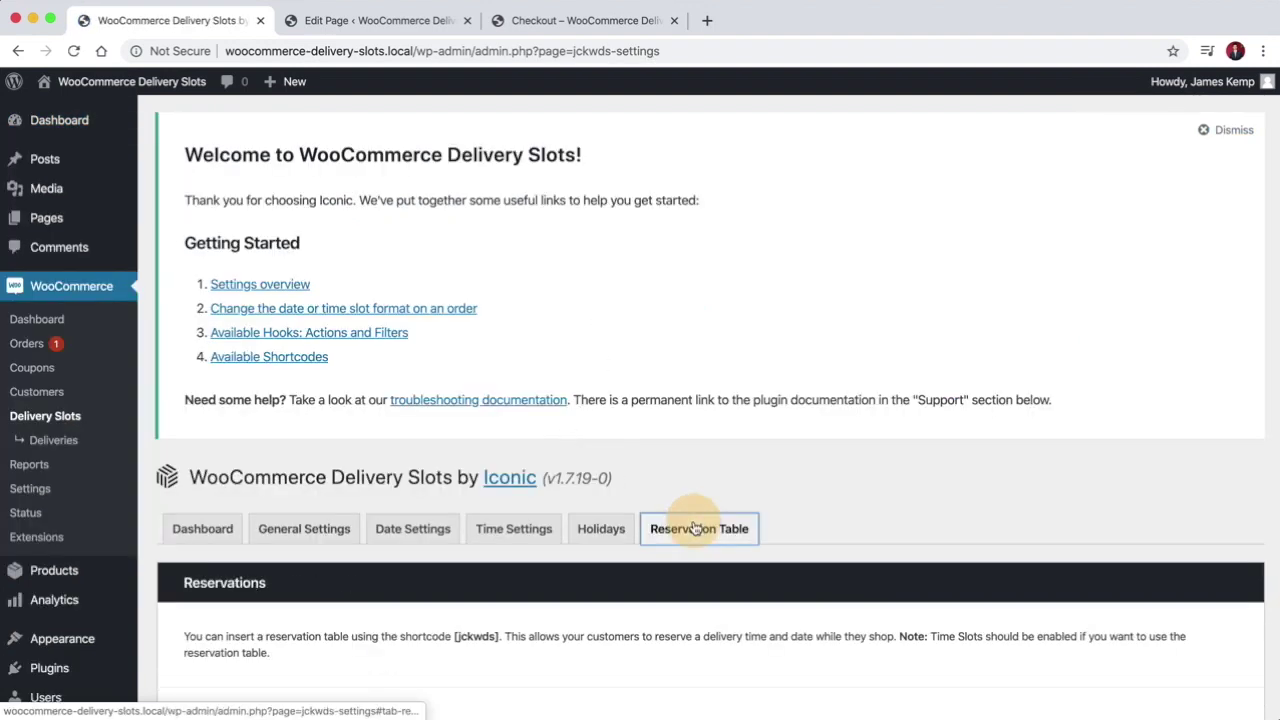
- Examine the reservation settings, including expiration, date columns, selection type and header date format, and the table styling colours
scroll(760, 440, "down", 3)
scroll(675, 415, "down", 2)
left_click_drag(408, 437, 372, 444)
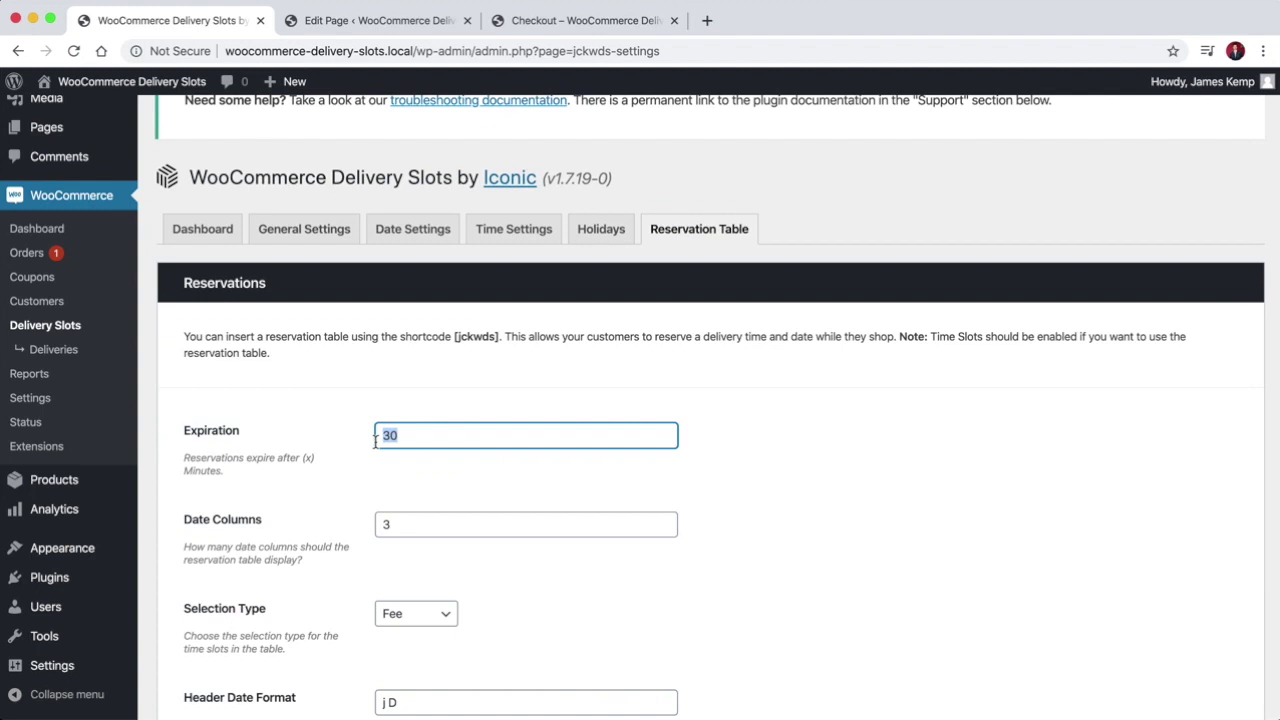
scroll(396, 514, "down", 2)
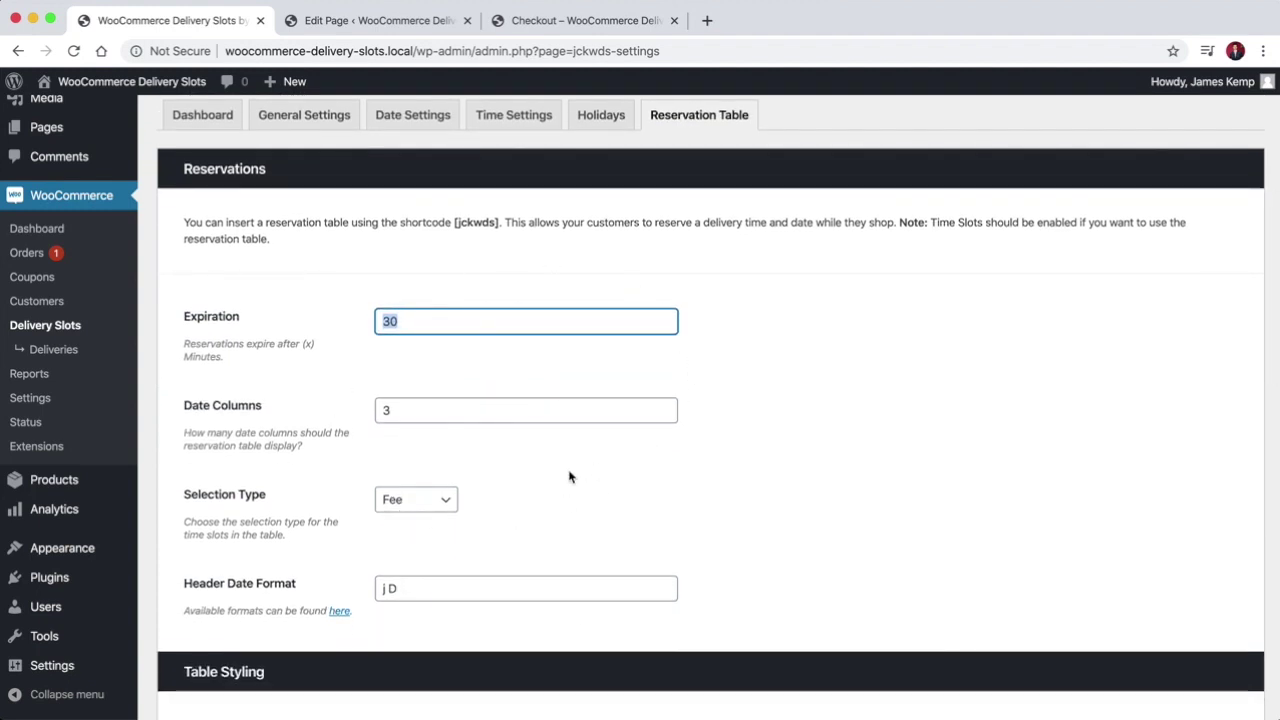
scroll(508, 517, "down", 9)
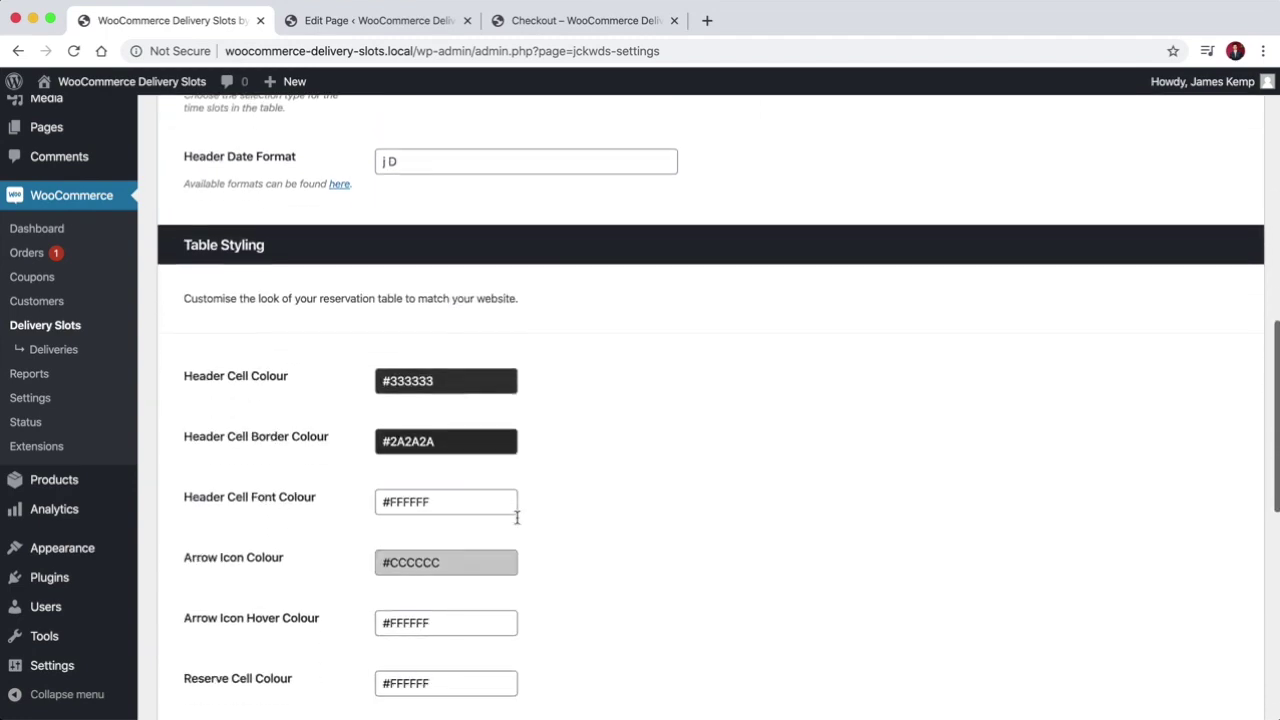
scroll(566, 429, "down", 10)
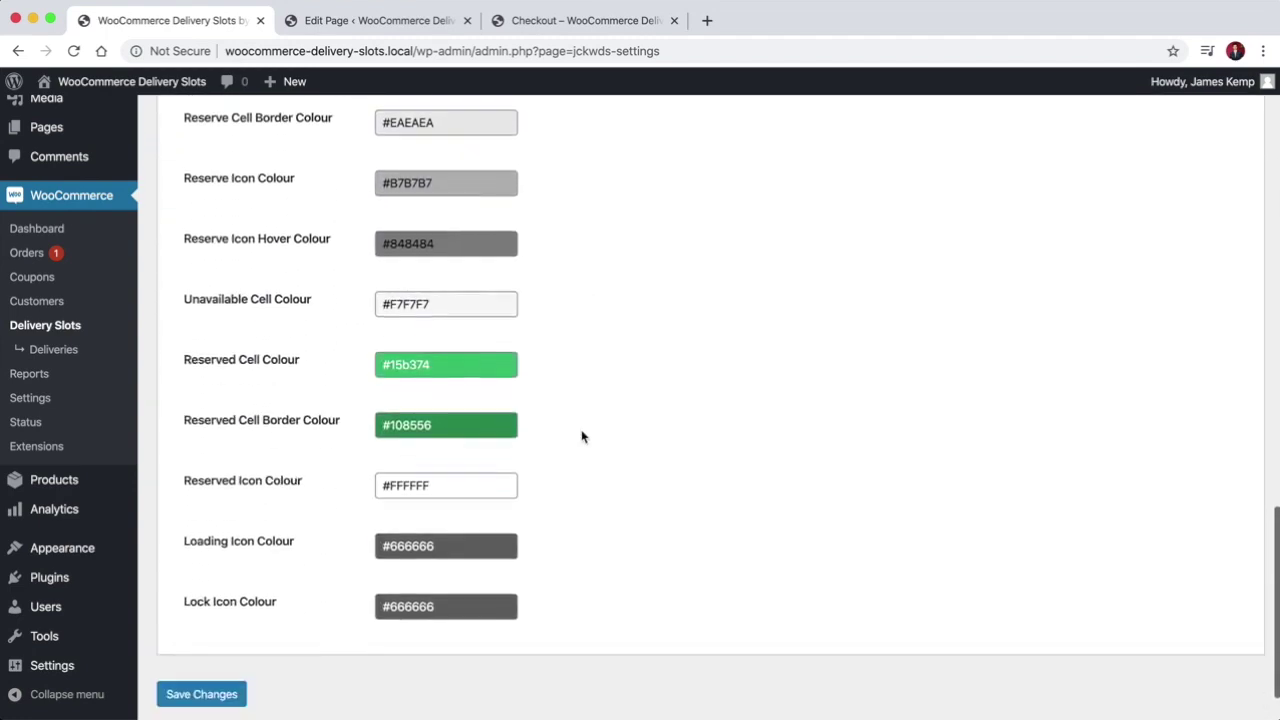
scroll(591, 459, "up", 20)
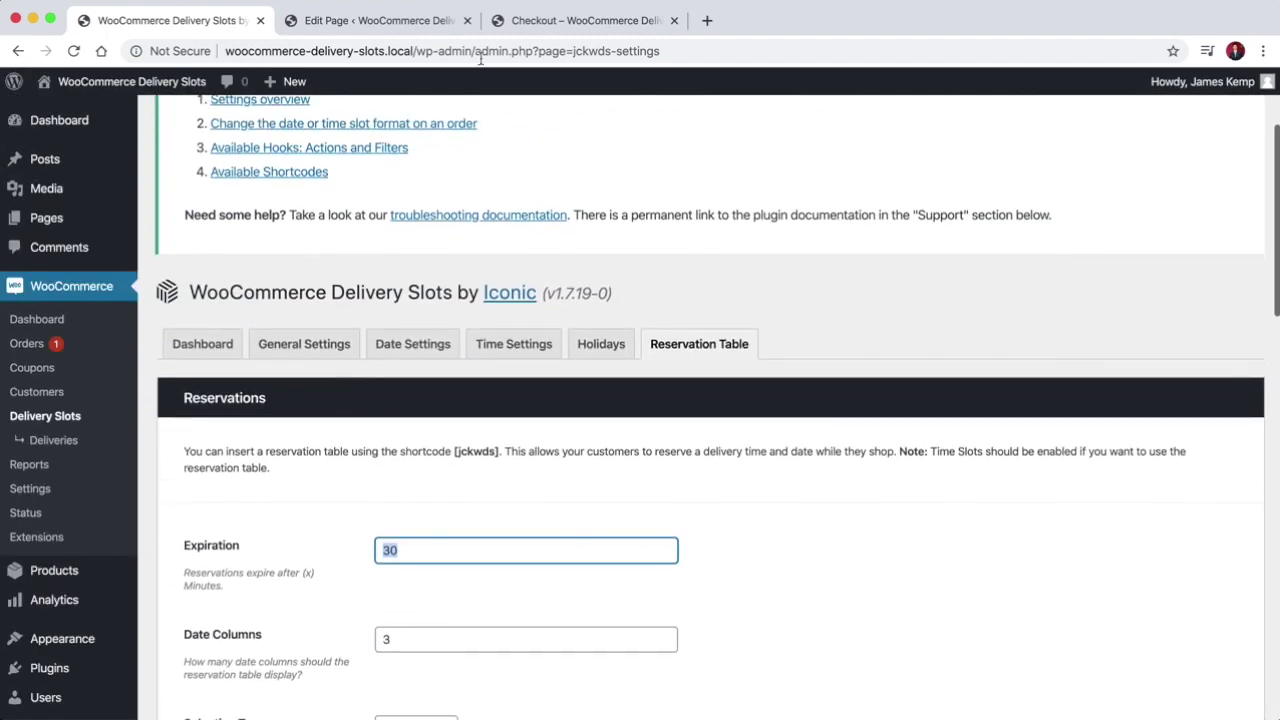
- Open Sample Page in the storefront and browse its reservation table forward to the reserved slot's dates and back
left_click(547, 24)
left_click(521, 235)
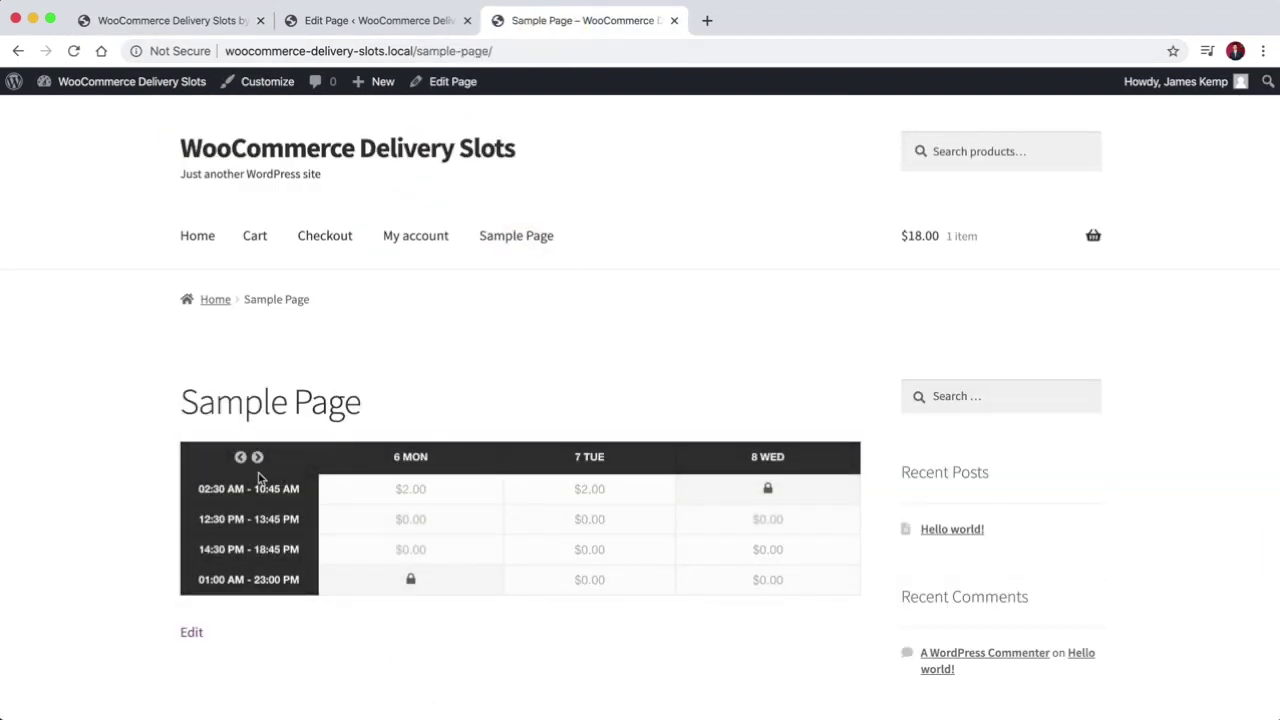
left_click(257, 458)
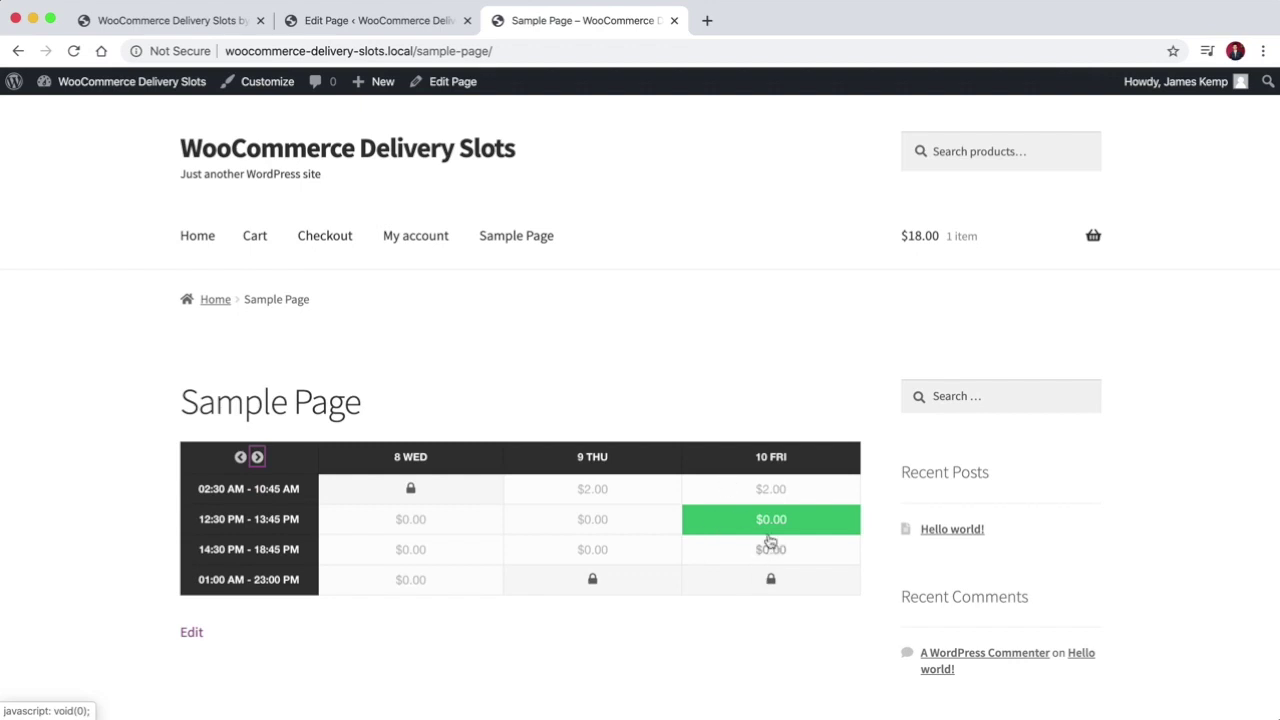
left_click(240, 457)
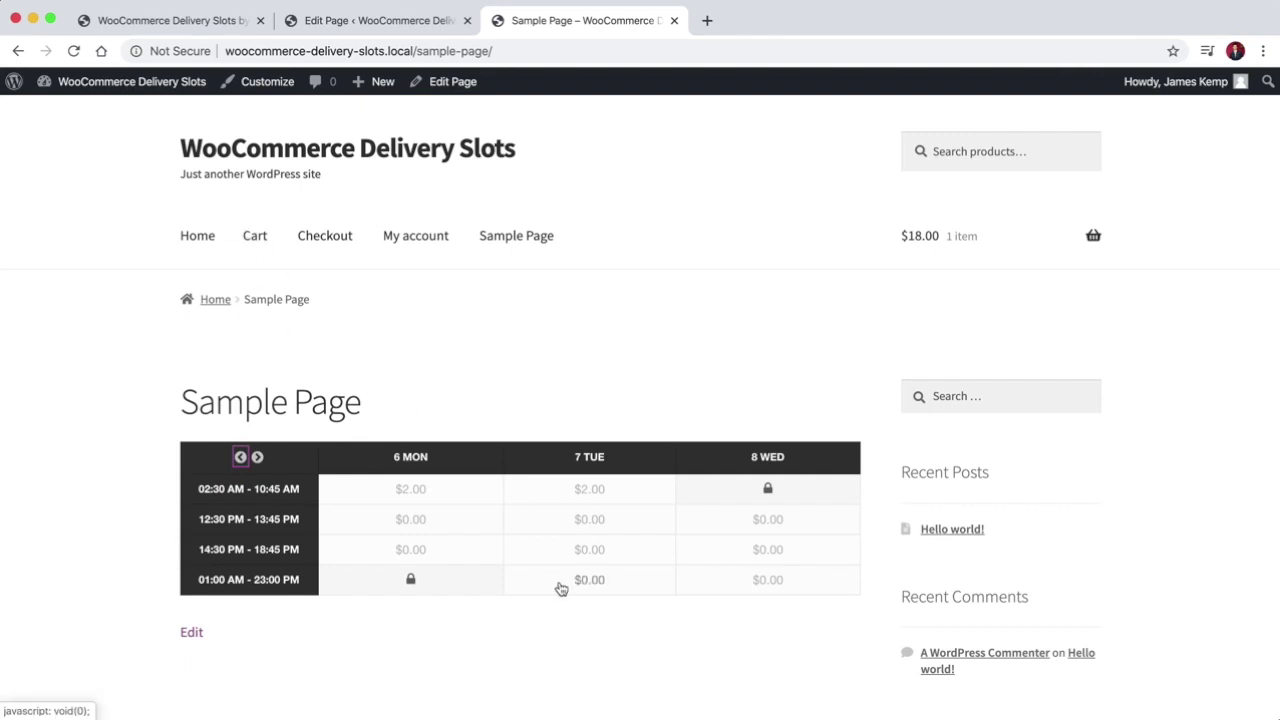
scroll(693, 620, "down", 5)
scroll(693, 624, "up", 5)
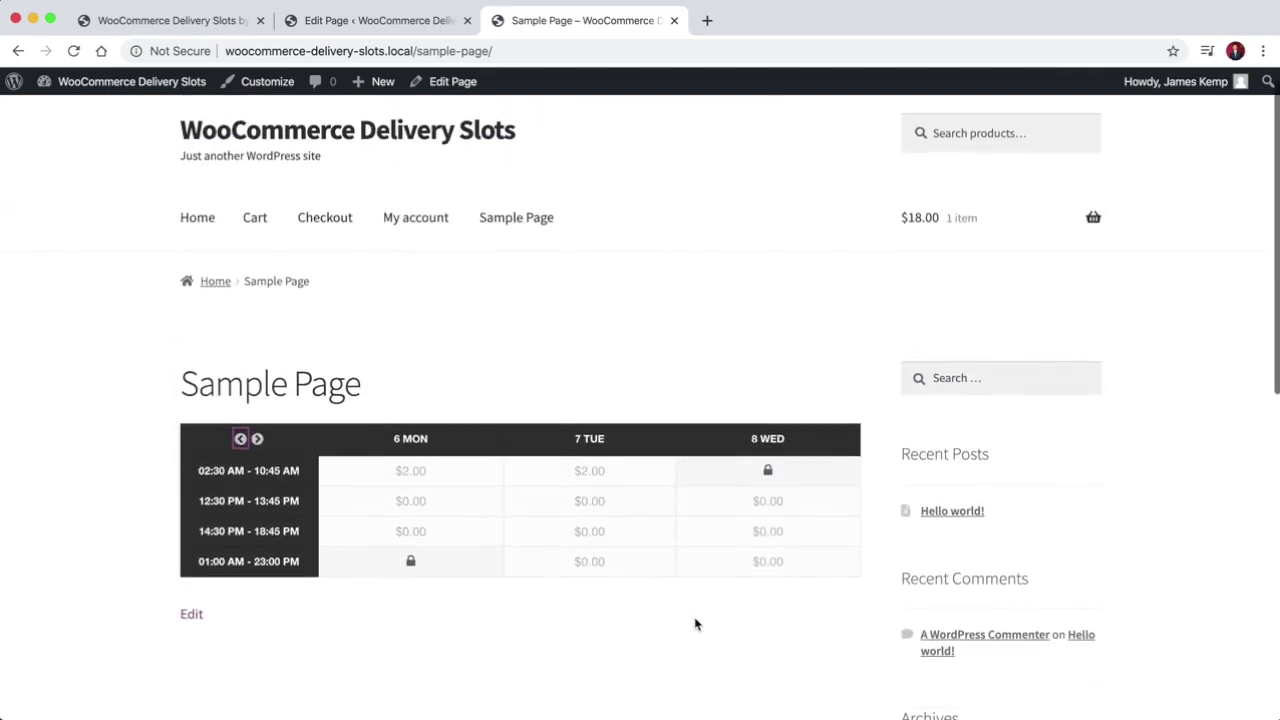